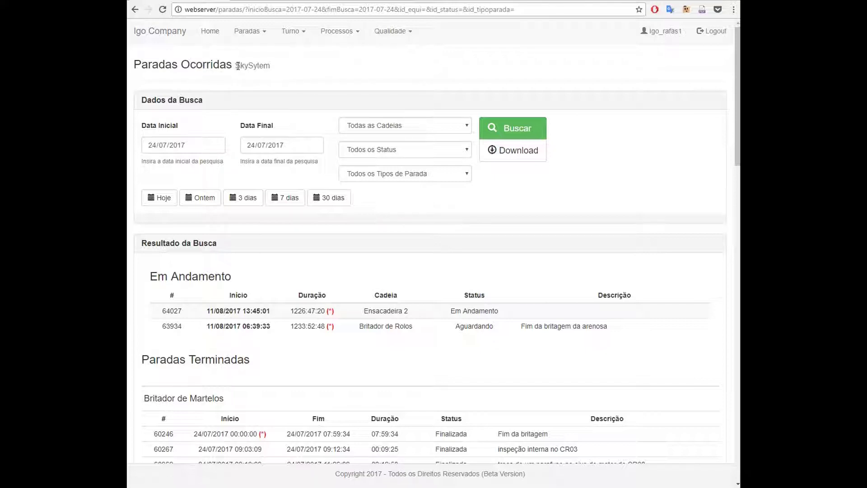
Collapse the Dados da Busca and Resultado da Busca sections, then re-expand Dados da Busca
click(180, 100)
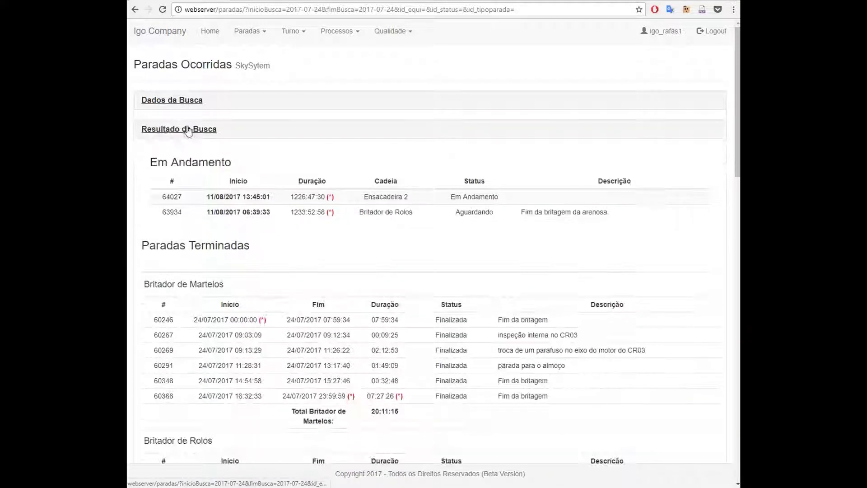
click(189, 130)
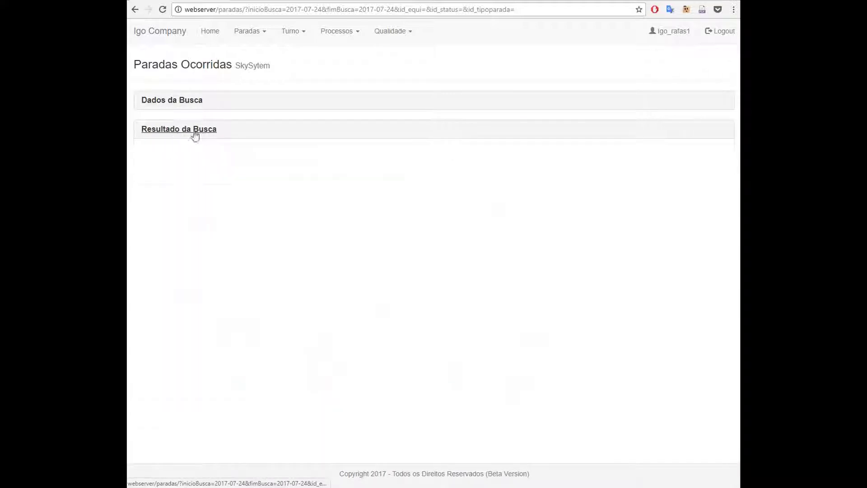
click(172, 101)
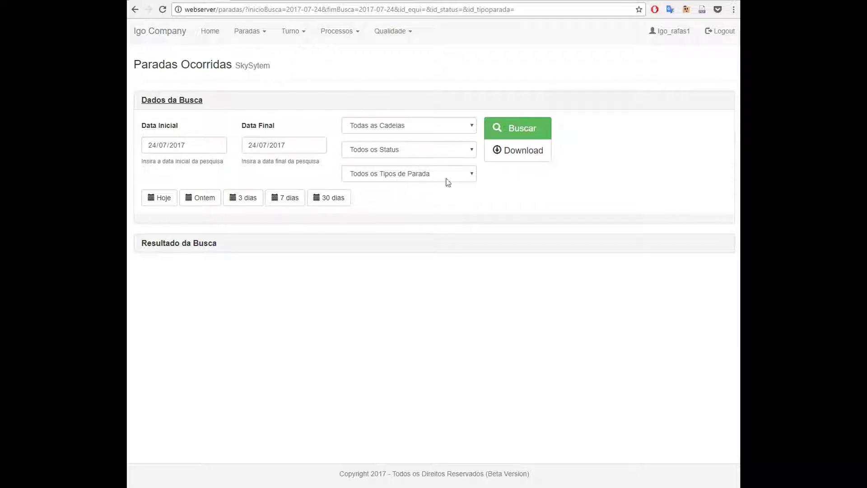
click(163, 203)
scroll(248, 285, down, 3)
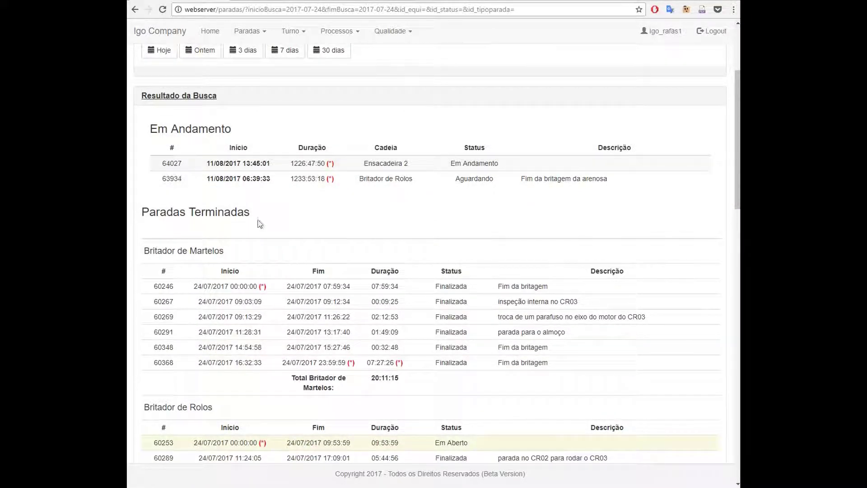
drag(251, 214, 138, 213)
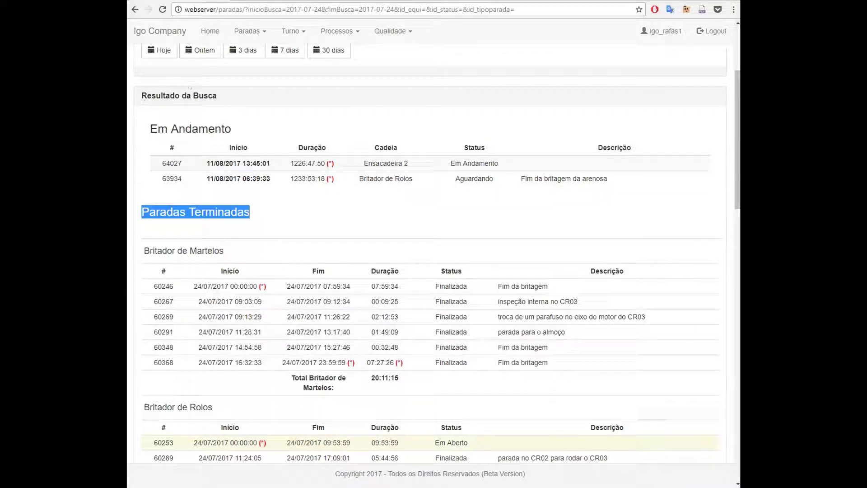
key(F5)
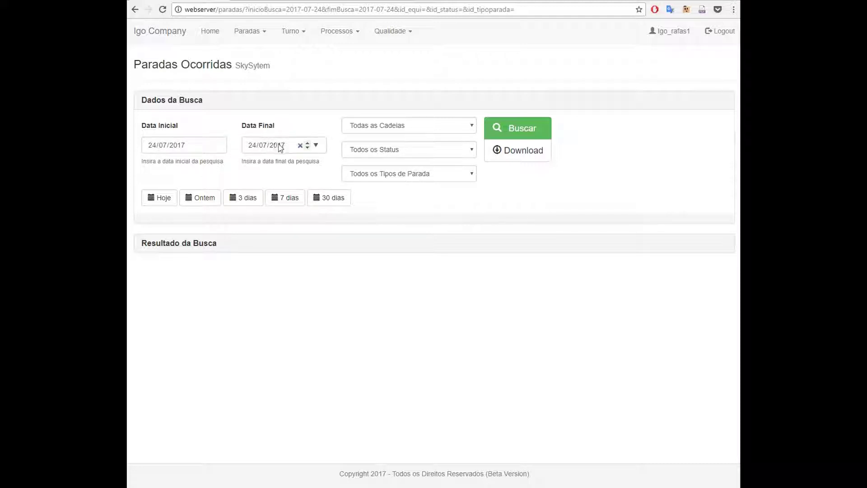
Try a 23/07/2017 end date, which is rejected, then restore Data Final to 24/07/2017 and search
click(252, 146)
click(244, 144)
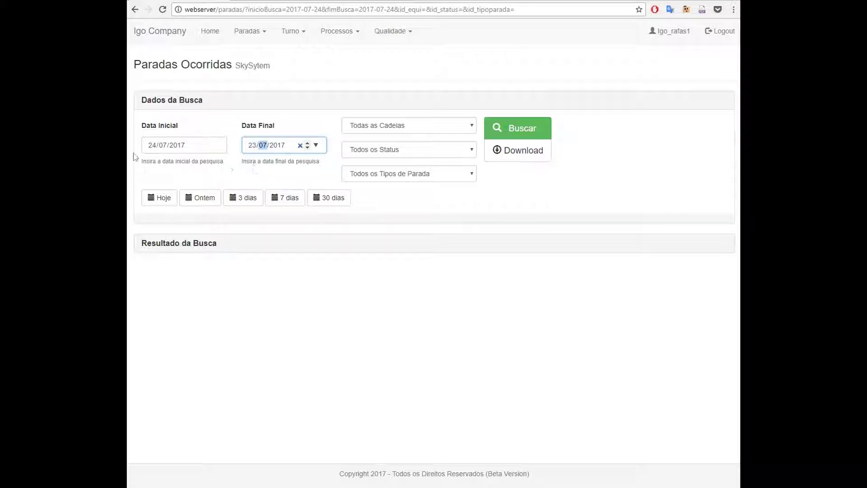
click(516, 119)
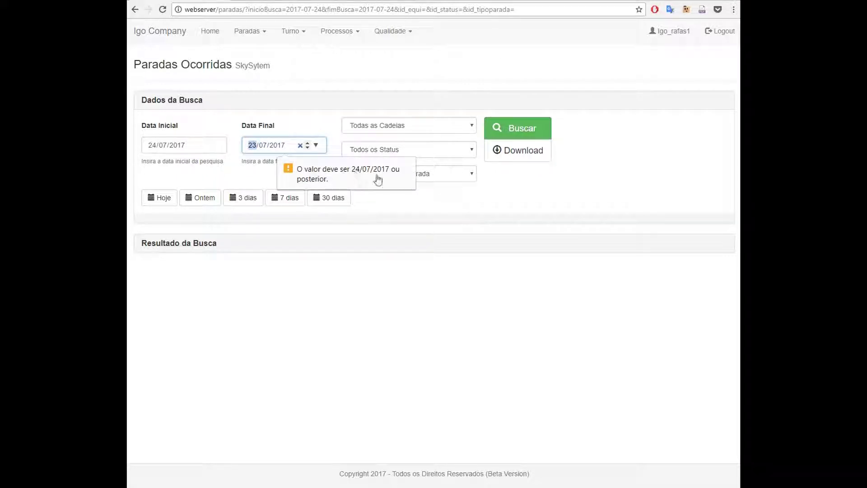
scroll(254, 148, up, 1)
text(24)
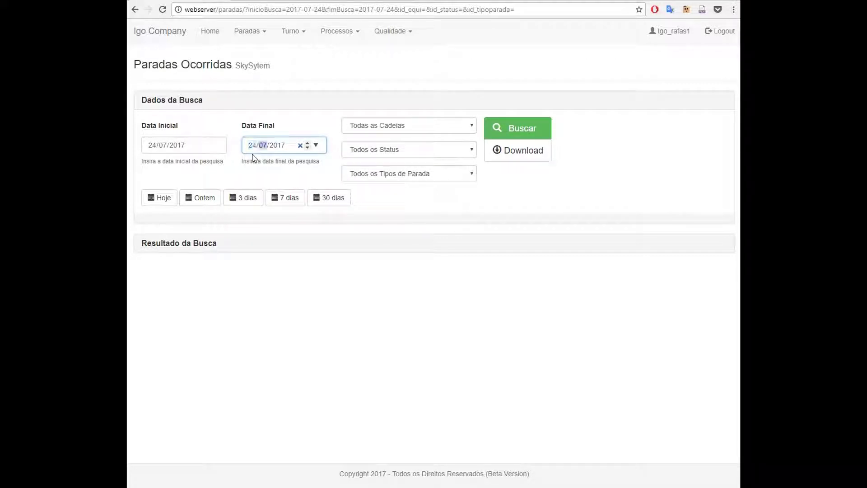
click(547, 130)
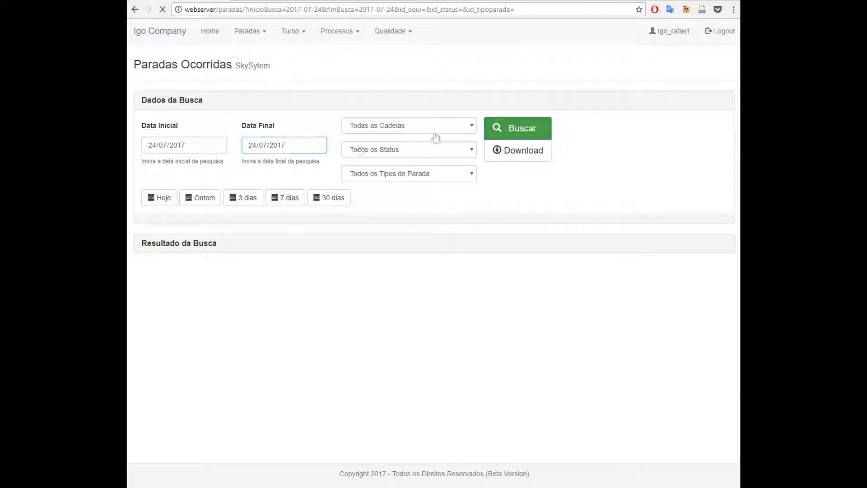
Scroll to the Britador de Martelos finished stops and inspect the (*) marker on stop 60246
scroll(170, 280, down, 2)
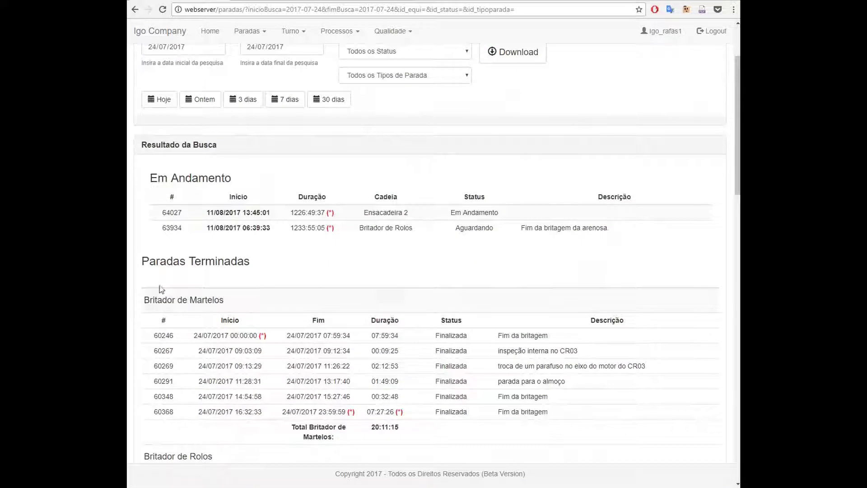
scroll(203, 317, down, 3)
scroll(260, 293, up, 4)
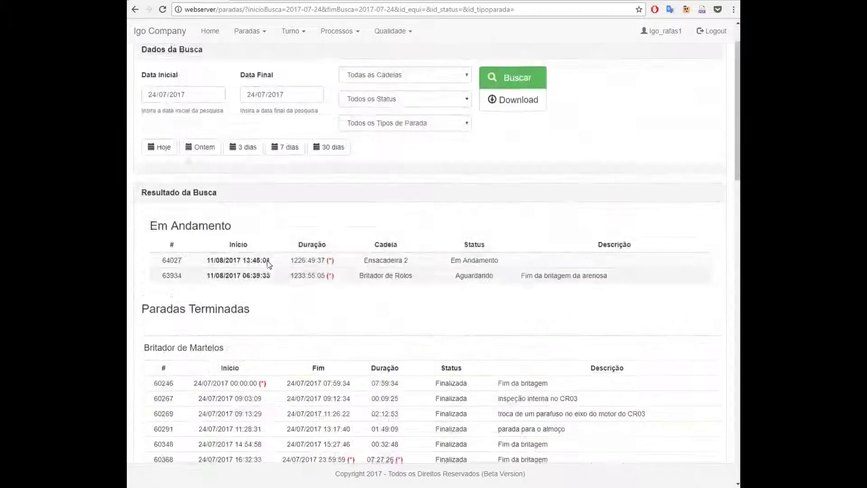
scroll(258, 319, down, 2)
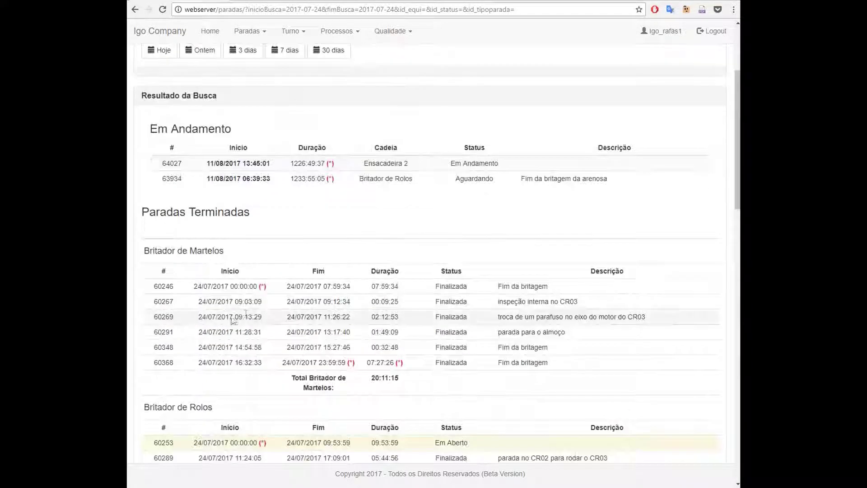
scroll(262, 346, up, 3)
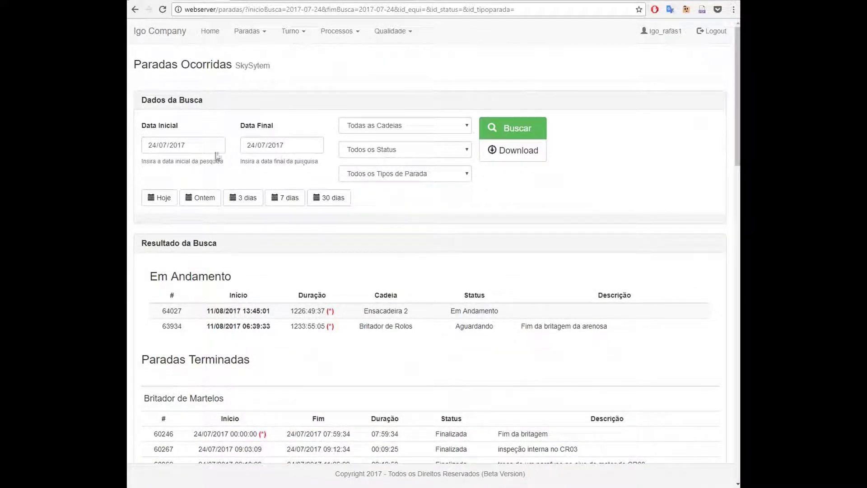
scroll(352, 354, down, 3)
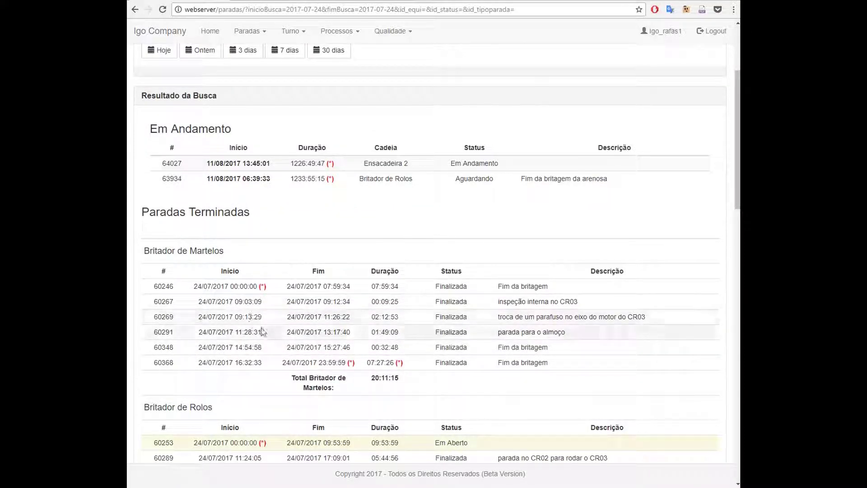
mouse_move(238, 287)
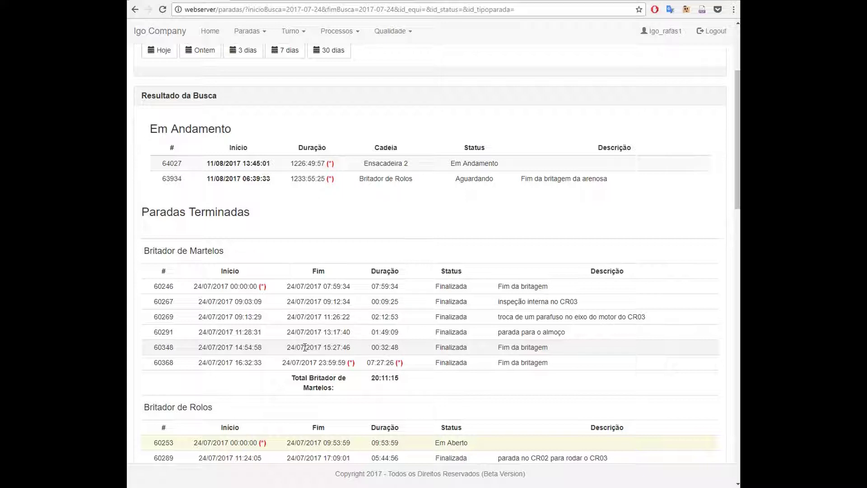
drag(154, 286, 175, 287)
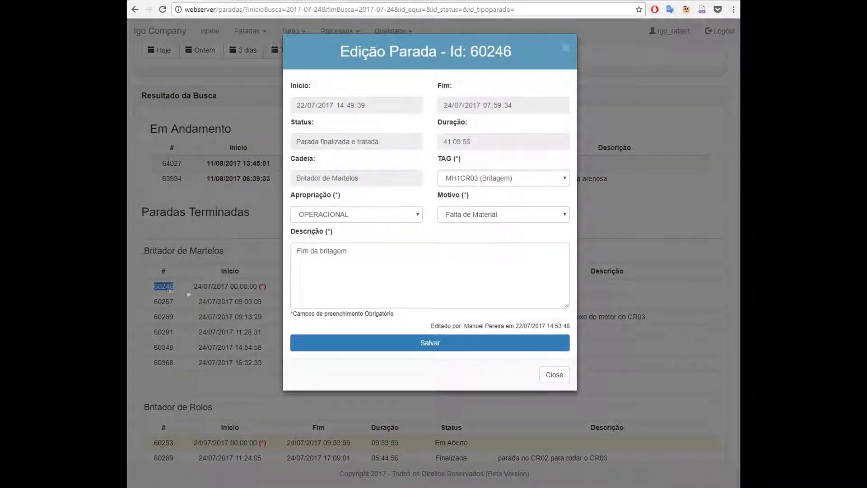
click(559, 376)
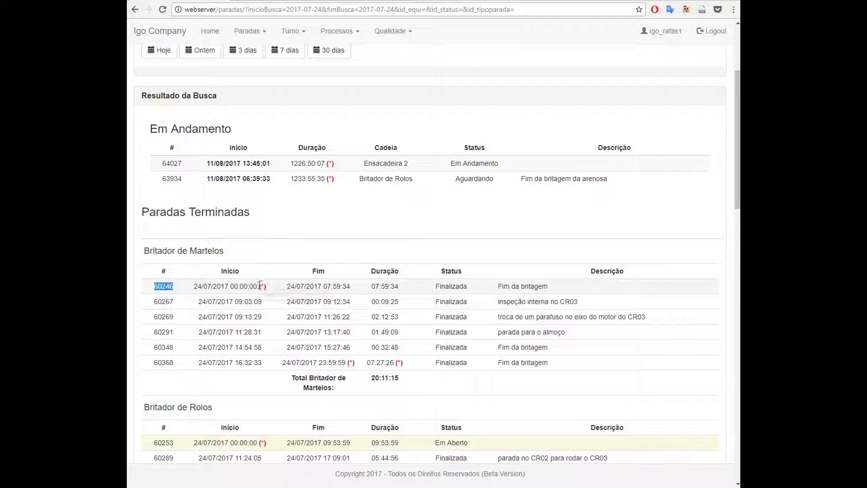
mouse_move(264, 288)
drag(402, 289, 362, 278)
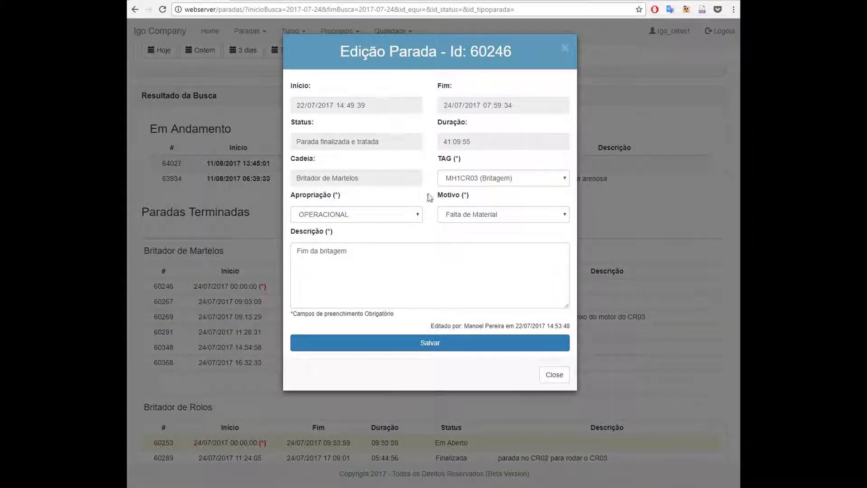
click(548, 375)
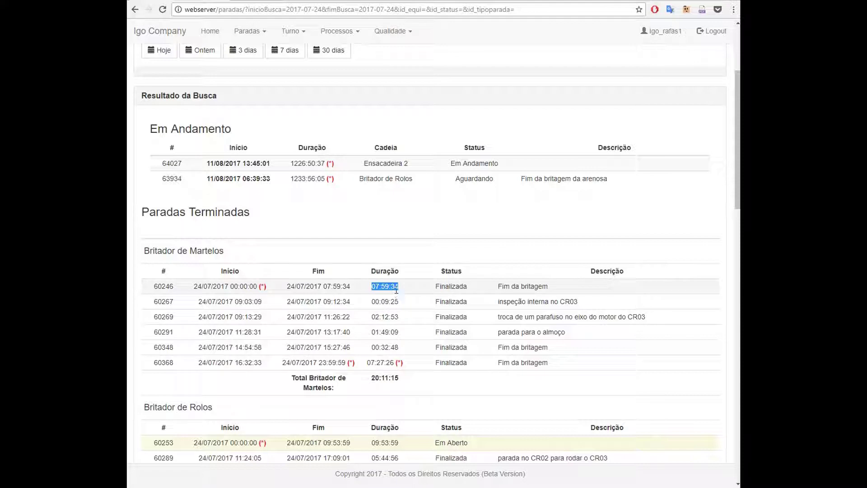
Change Data Inicial to 23/07/2017 and search the 23/07/2017 to 24/07/2017 range
scroll(395, 289, up, 3)
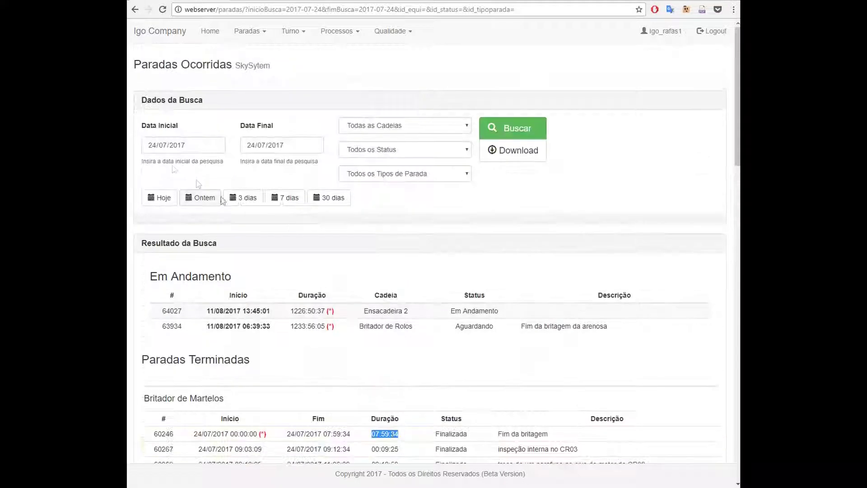
click(153, 145)
text(23)
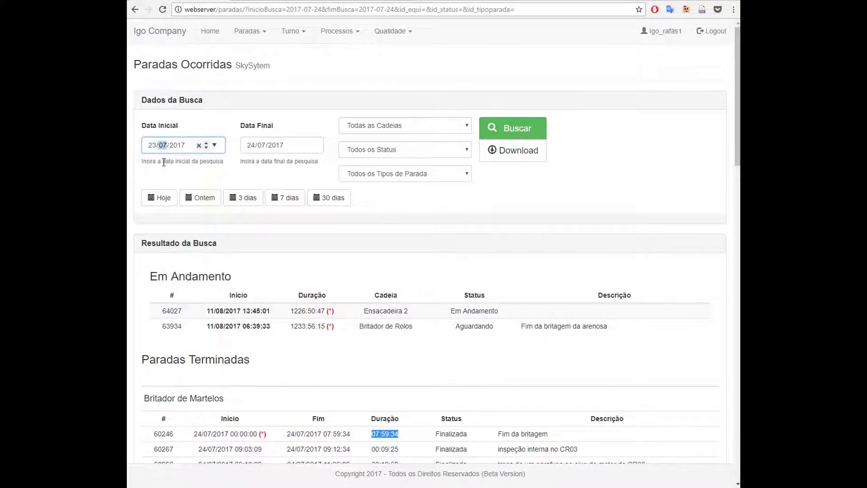
click(531, 131)
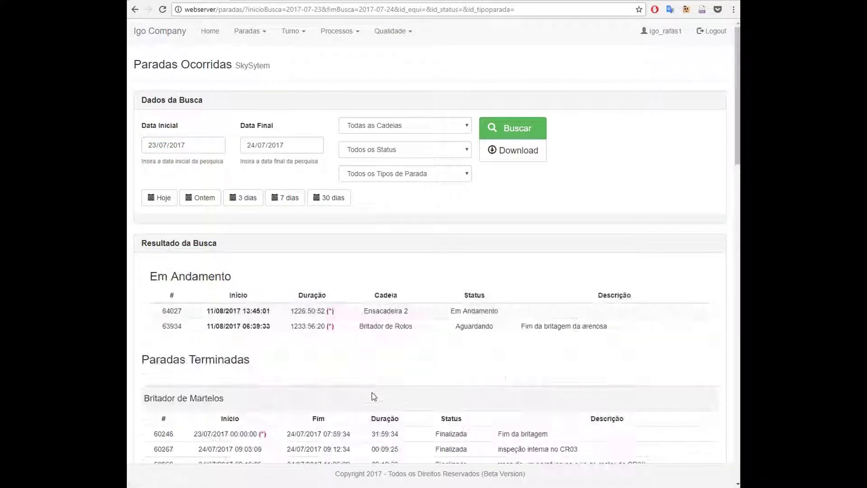
scroll(373, 401, down, 2)
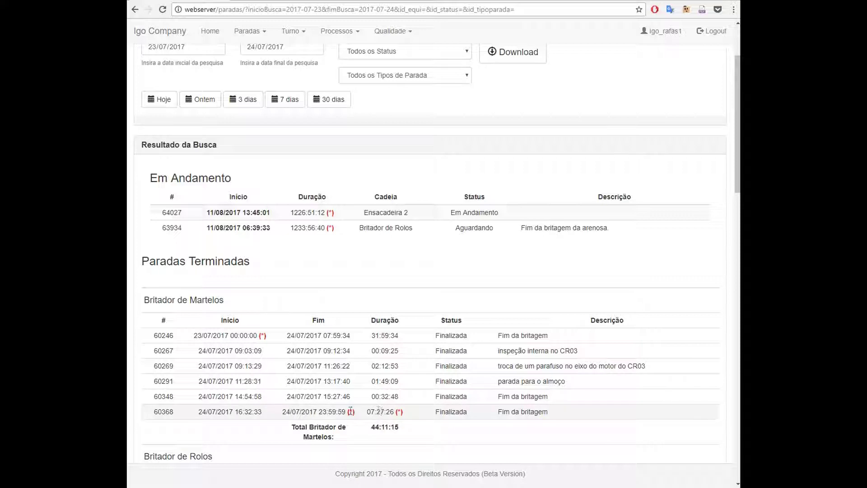
Collapse the search results and open the Todas as Cadeias chain list
mouse_move(352, 410)
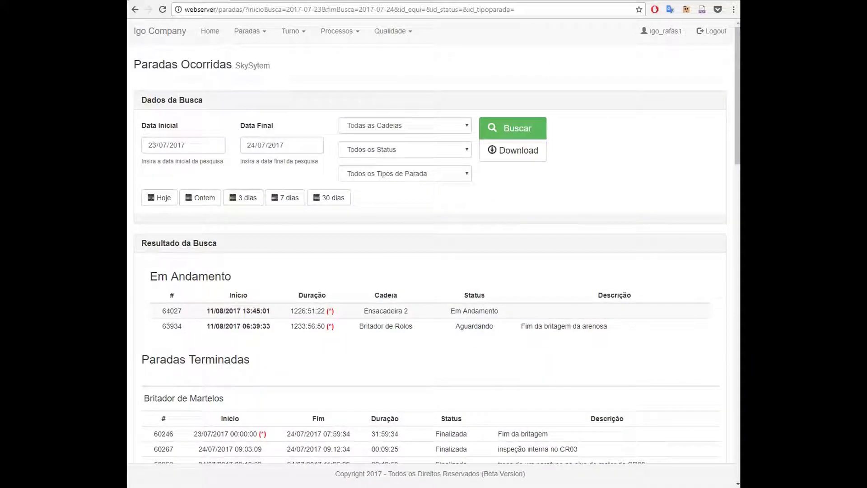
click(204, 244)
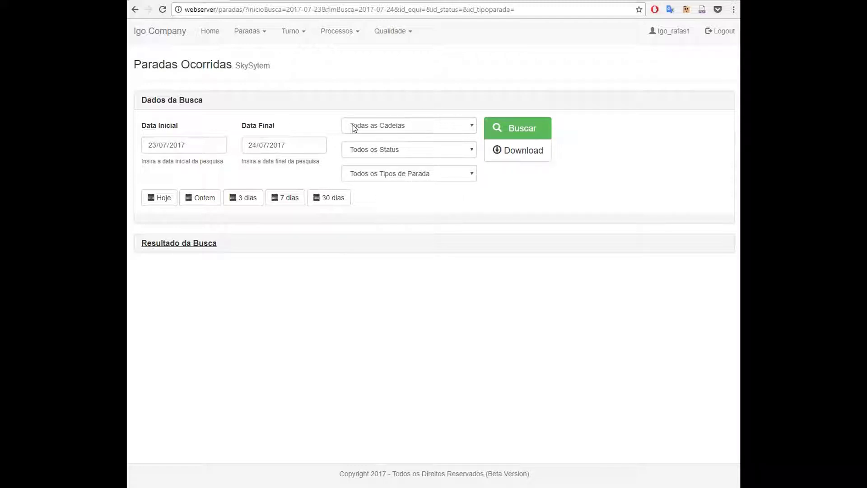
click(383, 126)
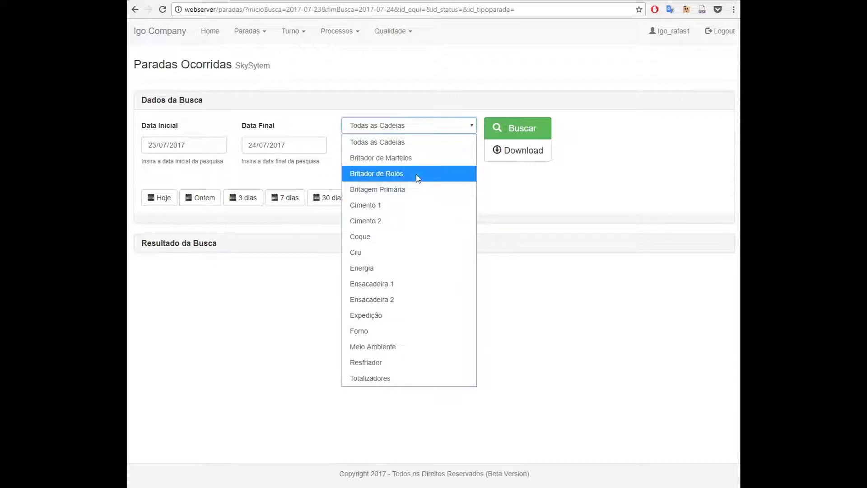
Try Britador de Martelos, Cimento 2 and Cimento 1 as chain filters, then return to Todas as Cadeias
click(414, 159)
click(399, 129)
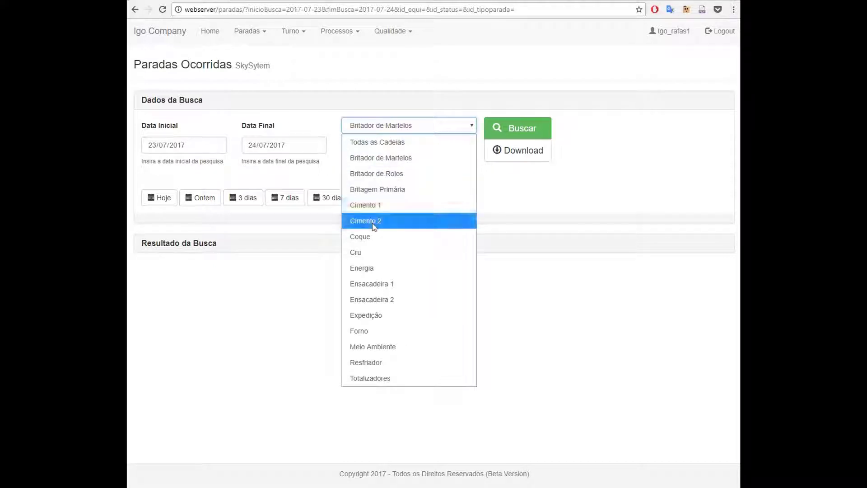
click(399, 220)
click(394, 129)
click(379, 205)
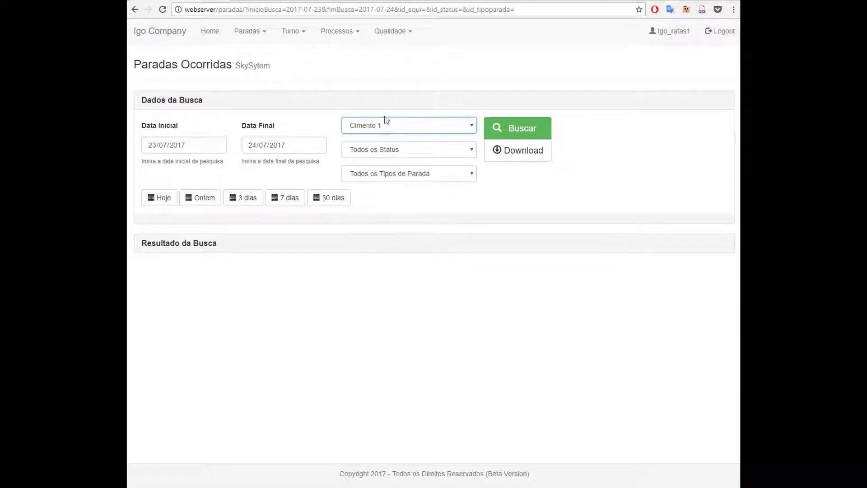
click(386, 123)
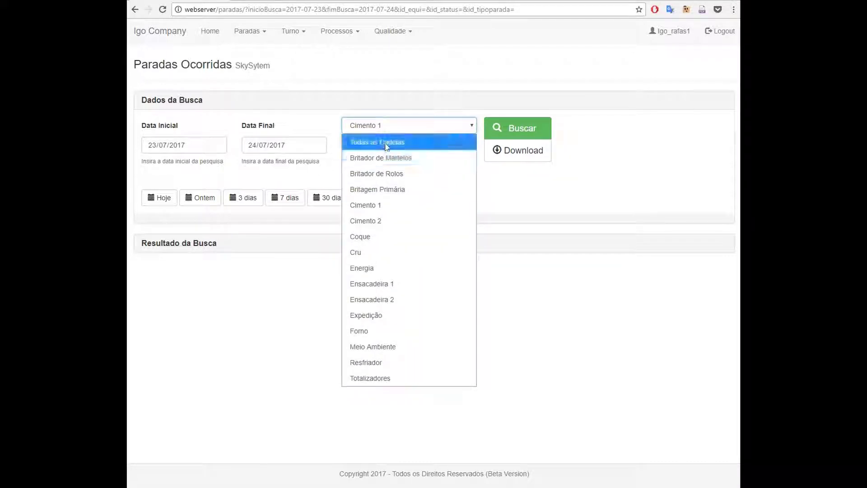
click(389, 143)
Try Britagem Primária and Cimento 2 as chains, then reset the filter to Todas as Cadeias
click(381, 131)
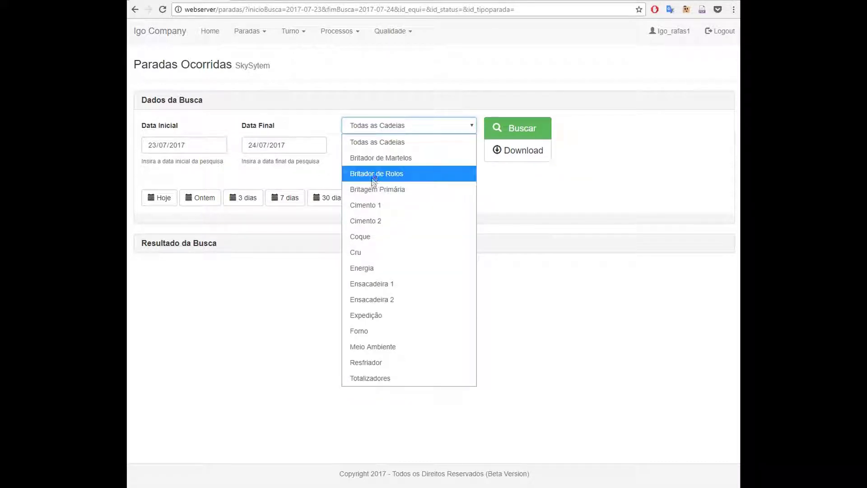
click(369, 190)
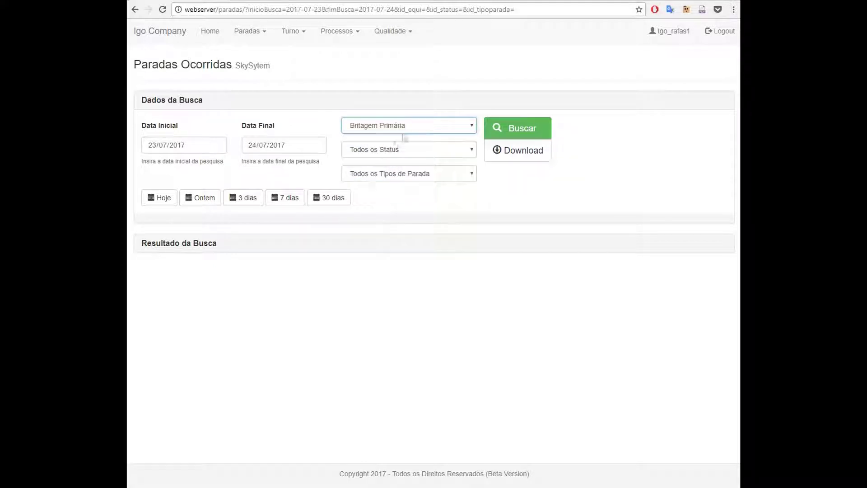
click(389, 130)
click(380, 222)
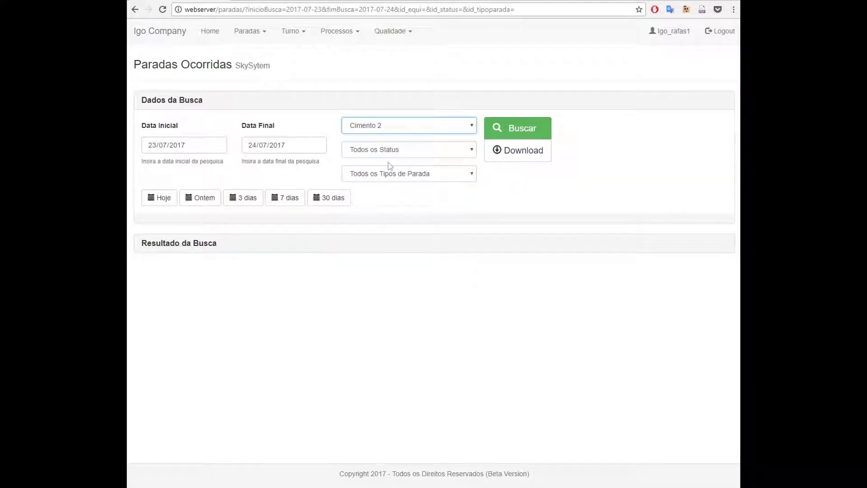
click(392, 130)
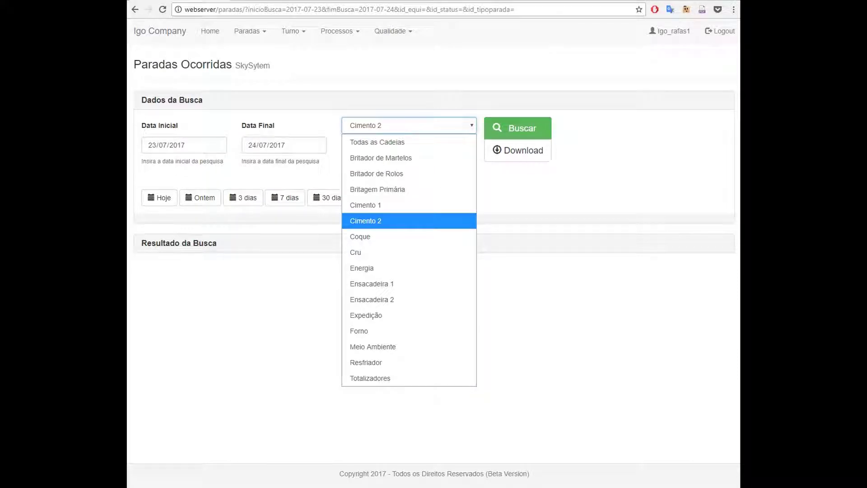
click(366, 220)
click(429, 127)
click(429, 127)
click(427, 125)
click(406, 142)
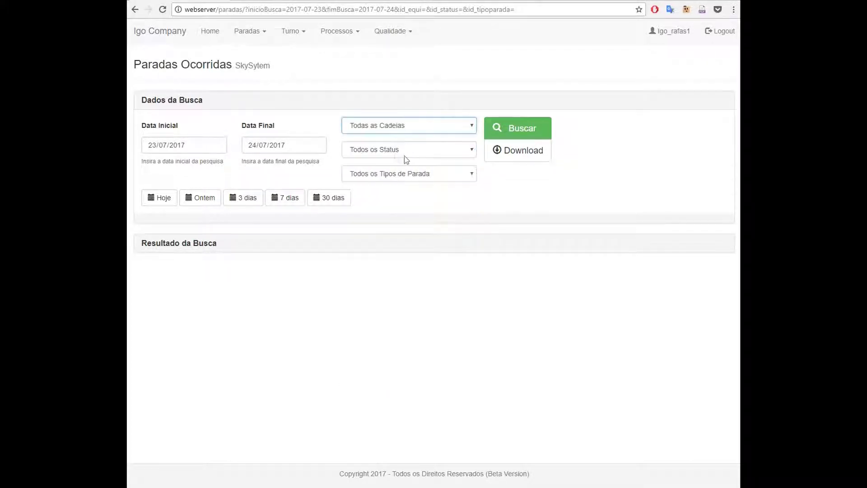
click(368, 153)
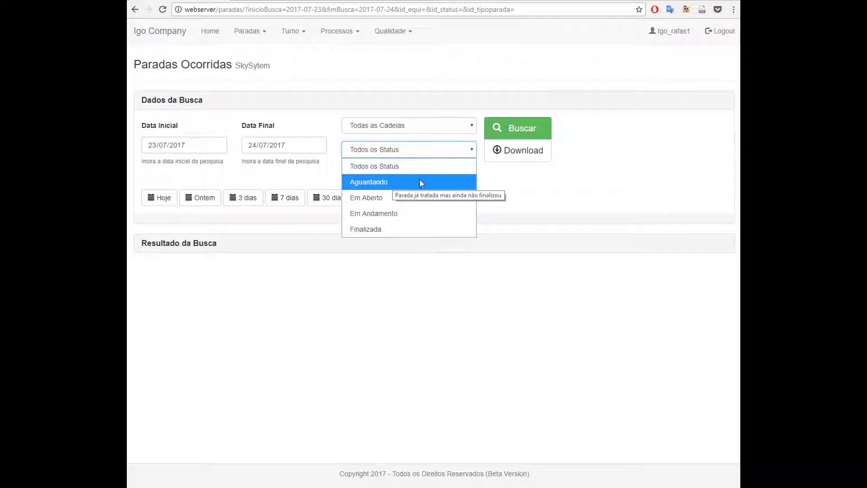
Run the 23/07/2017 to 24/07/2017 stop search and check the stop type and status lists
click(197, 250)
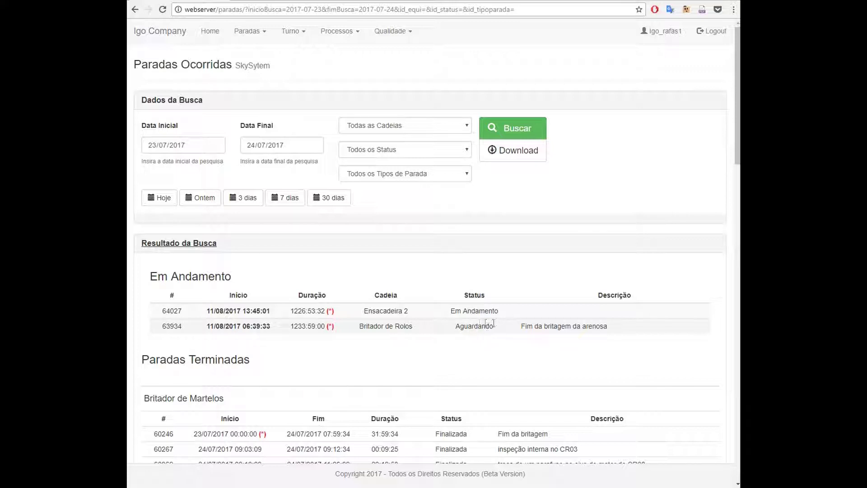
click(457, 174)
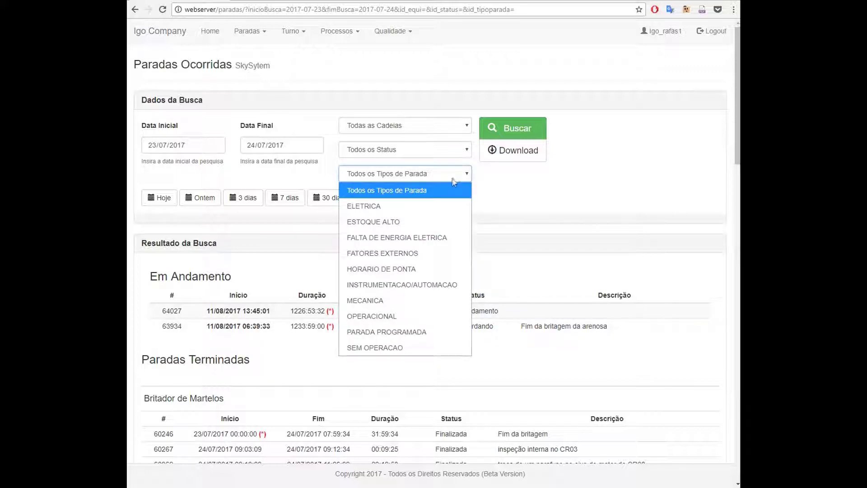
click(457, 175)
click(447, 149)
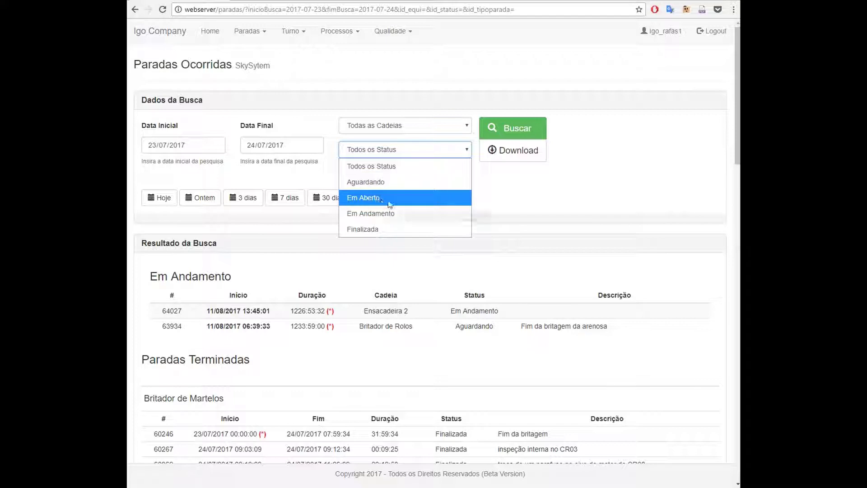
click(442, 360)
scroll(441, 360, down, 7)
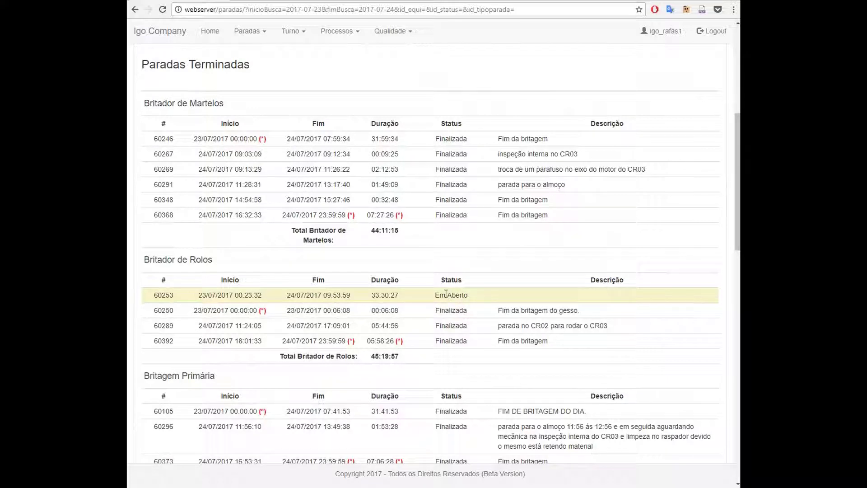
scroll(454, 291, down, 12)
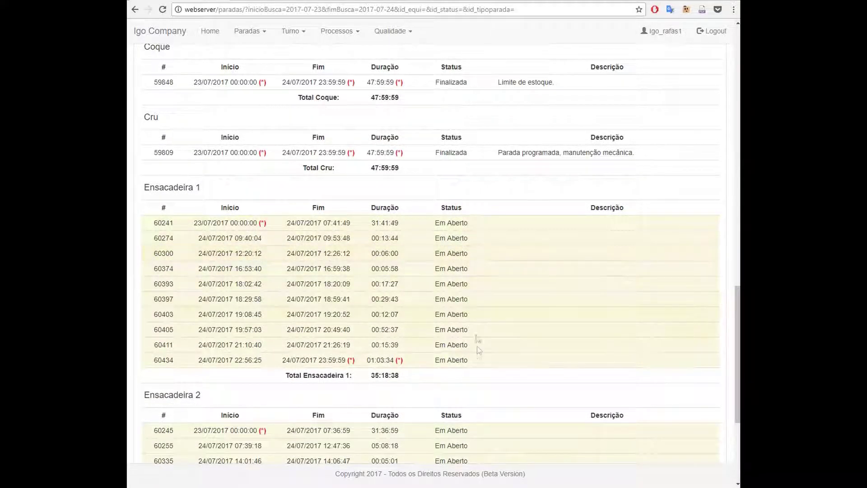
scroll(464, 271, down, 4)
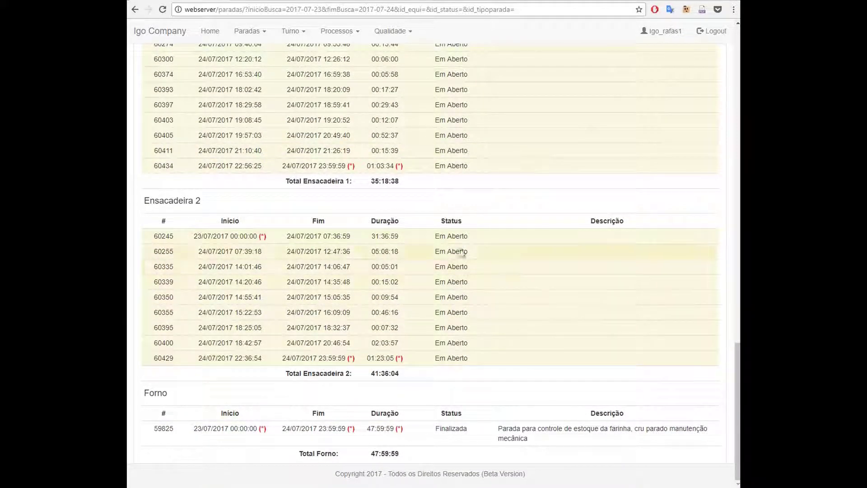
scroll(459, 289, up, 7)
scroll(438, 312, up, 7)
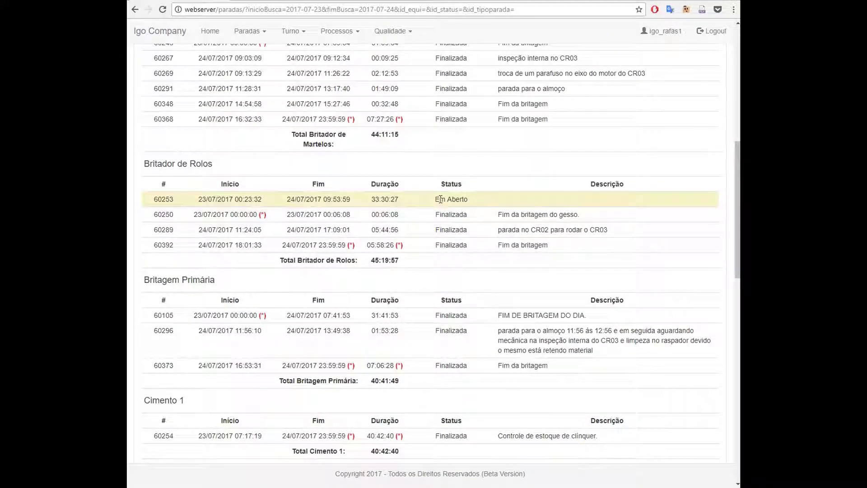
scroll(440, 199, up, 4)
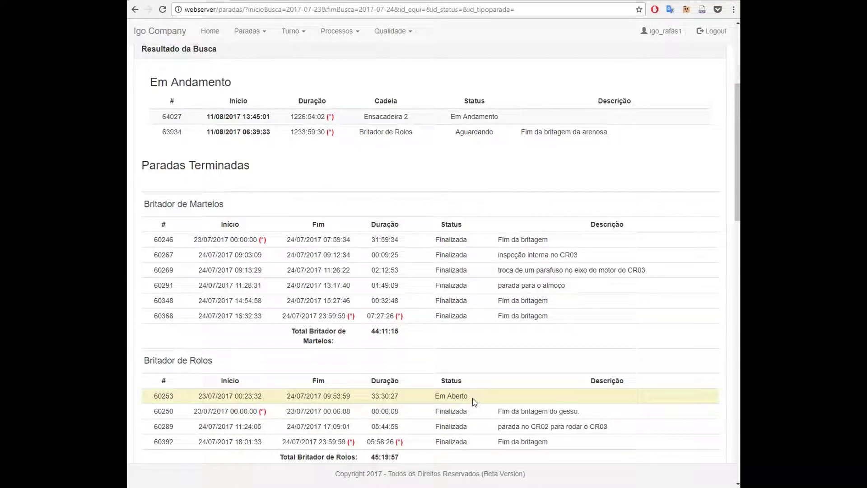
scroll(474, 402, up, 4)
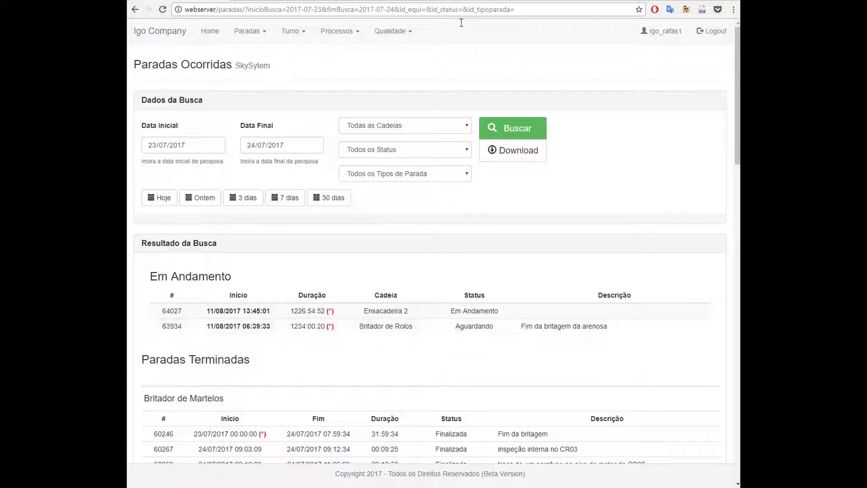
Check the stop status list, then scroll down the page
click(445, 152)
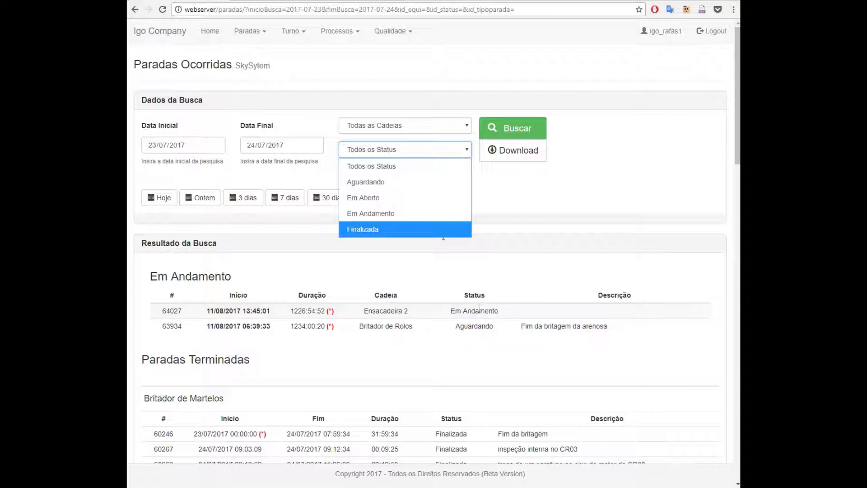
scroll(447, 271, down, 2)
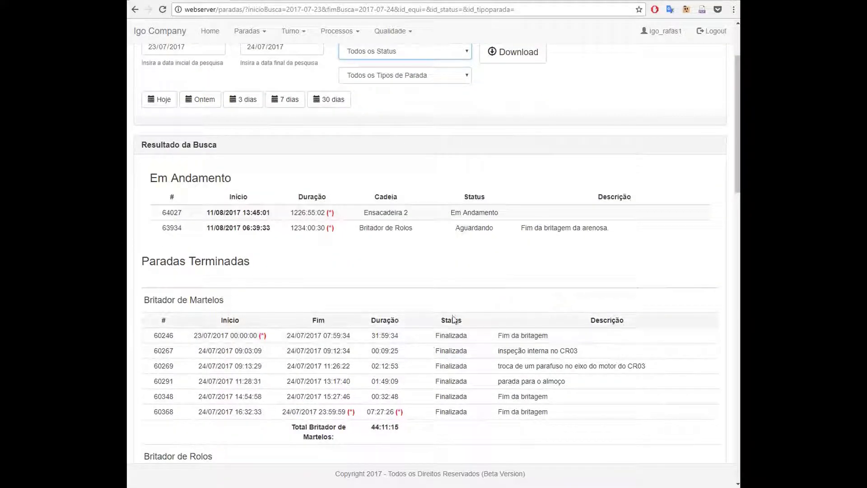
scroll(453, 316, down, 1)
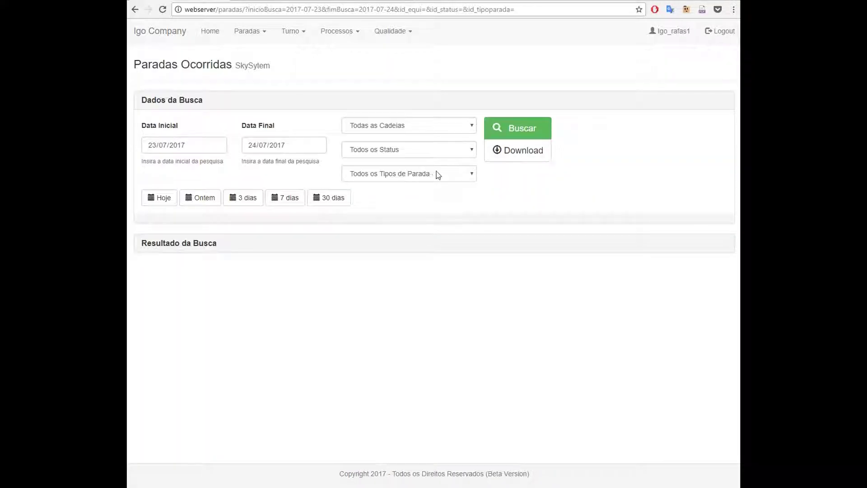
click(452, 175)
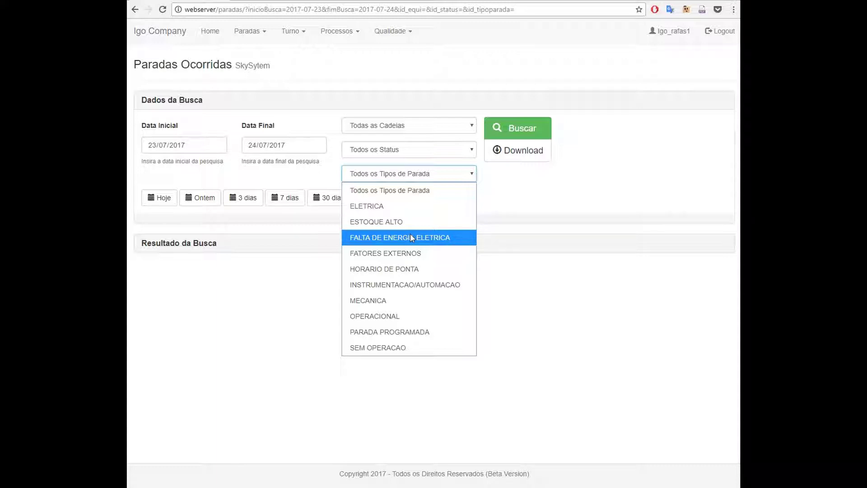
key(Up)
key(Escape)
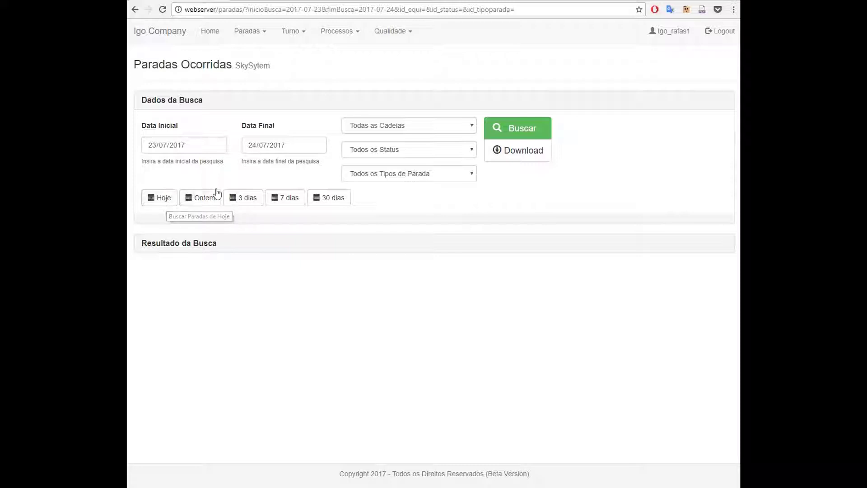
Try the Hoje, Ontem, 3 dias, 7 dias and 30 dias quick ranges, ending on 30 dias
click(163, 199)
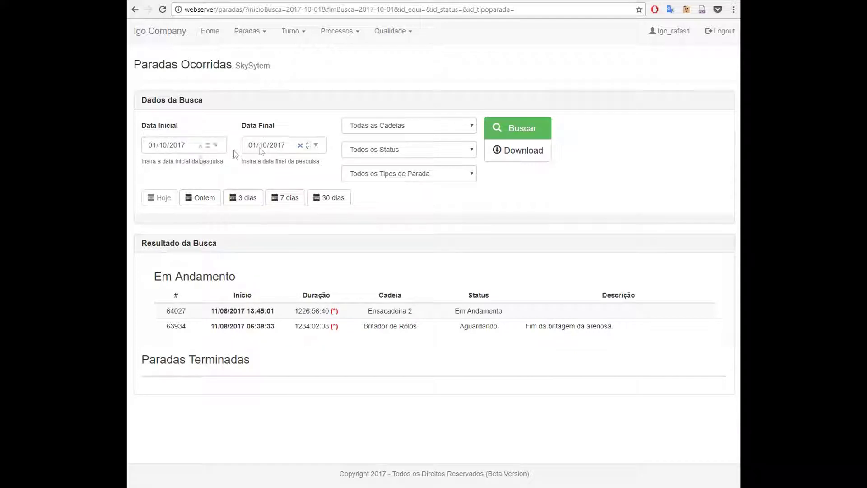
click(212, 200)
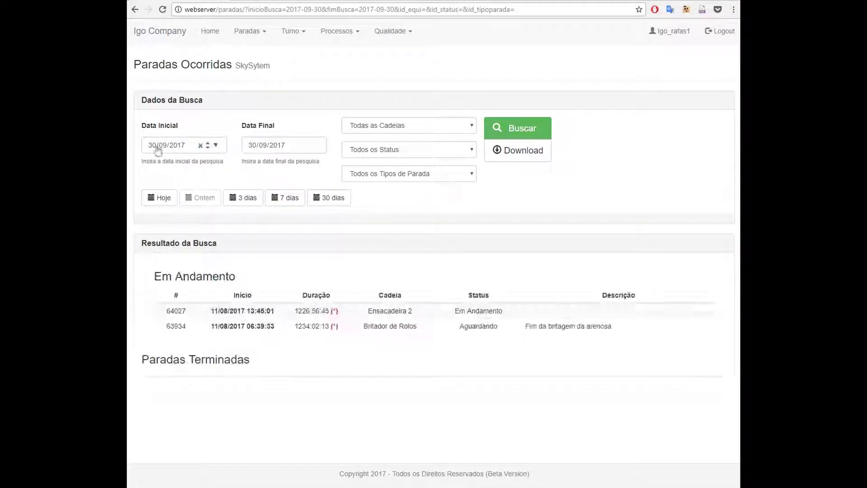
click(246, 199)
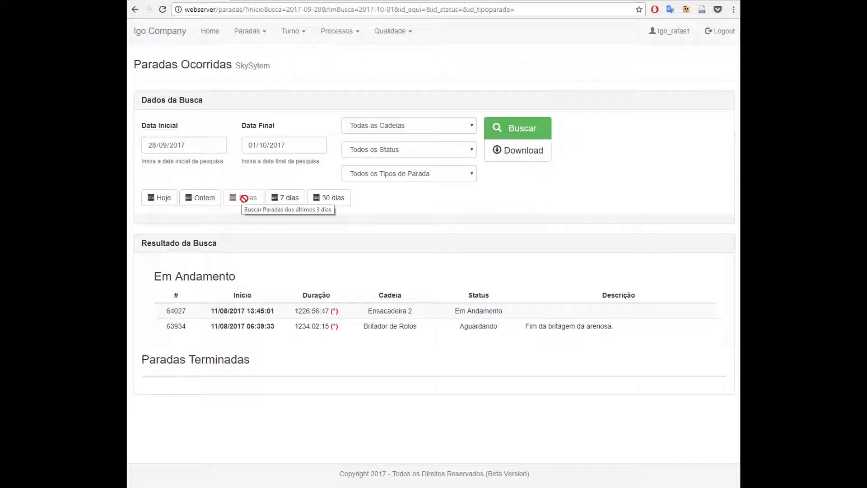
click(295, 199)
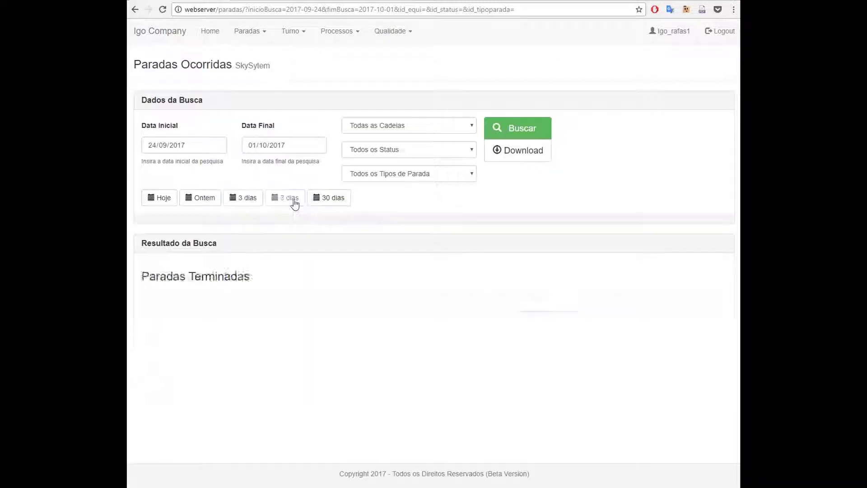
click(332, 202)
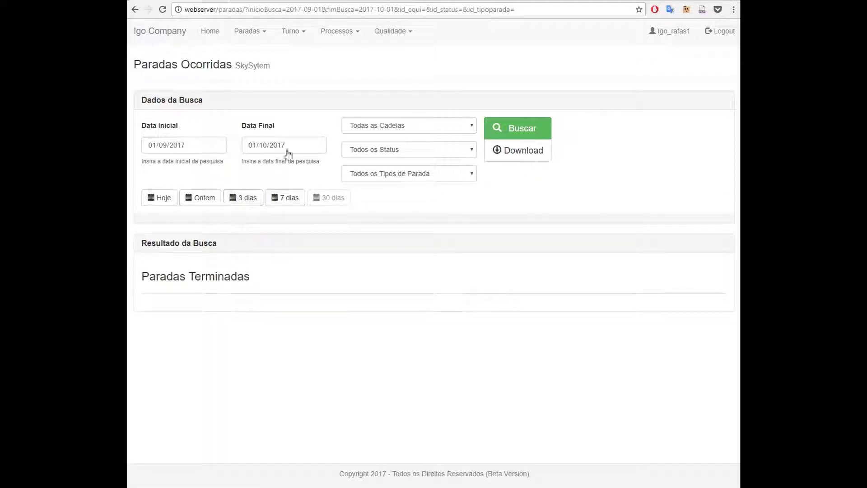
click(210, 10)
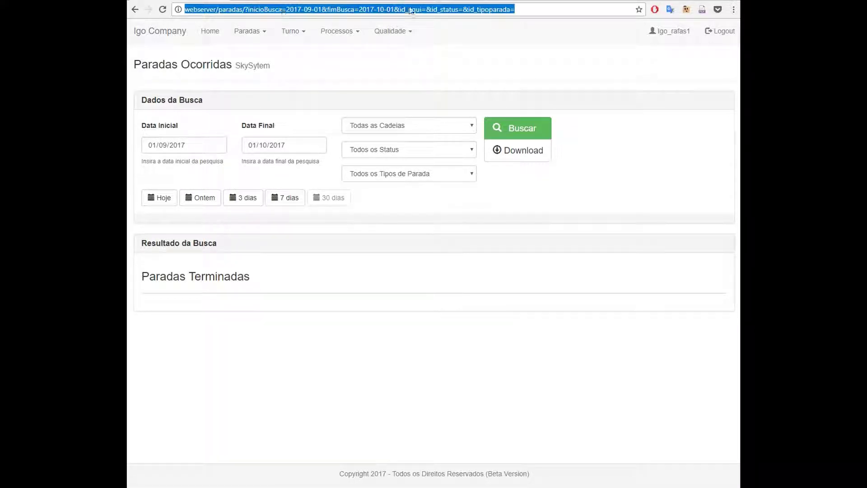
Copy the search URL from the address bar and attempt to download the results
right_click(342, 13)
click(359, 48)
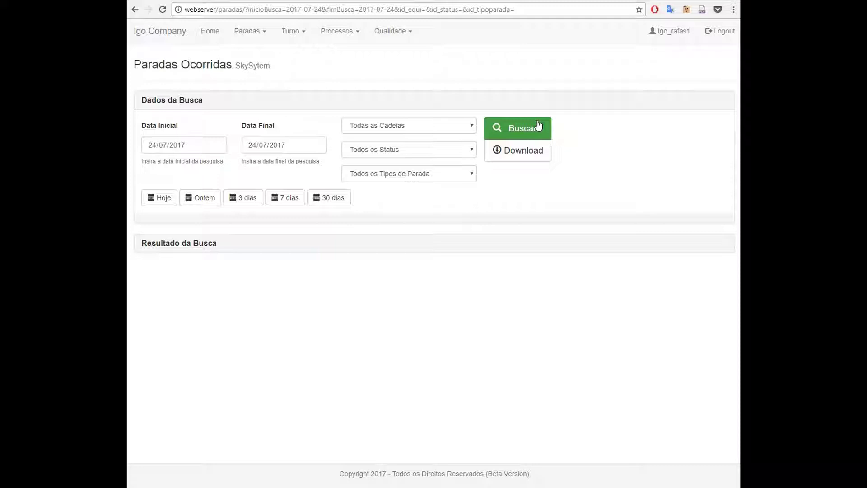
click(509, 159)
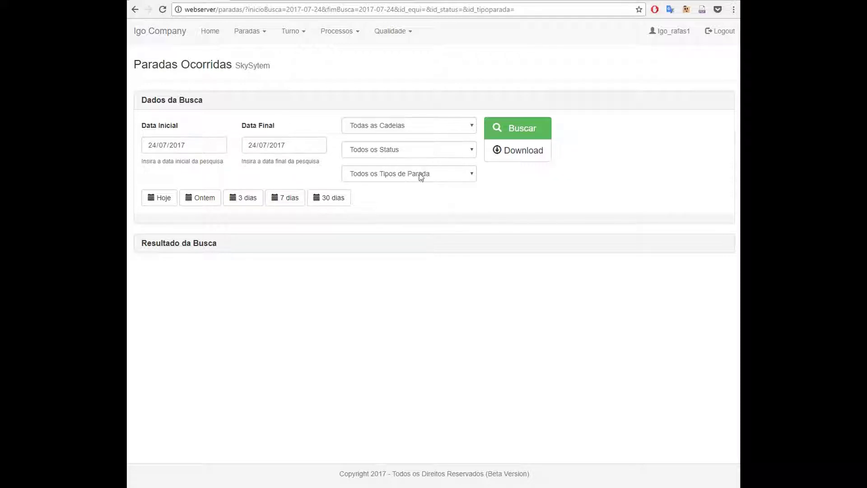
Download the search results and save paradas_24-07-2017_a_24-07-2017.xlsx to the Desktop
click(518, 154)
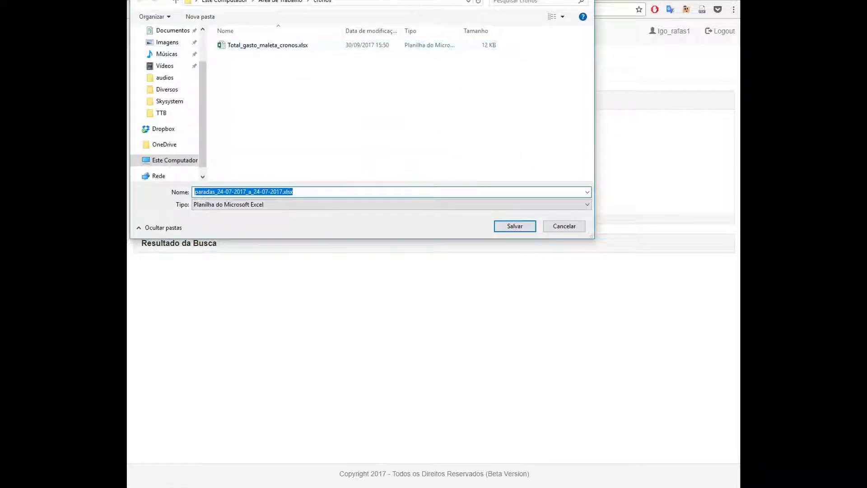
drag(409, 1, 441, 87)
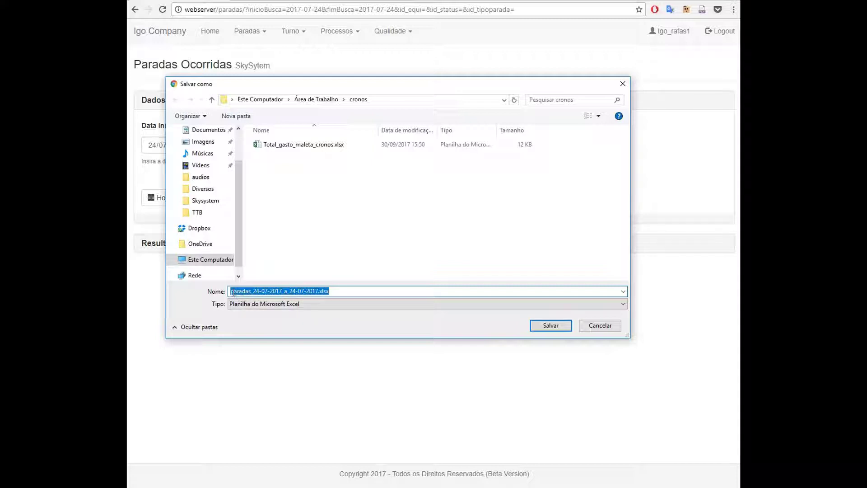
click(251, 291)
drag(230, 291, 318, 293)
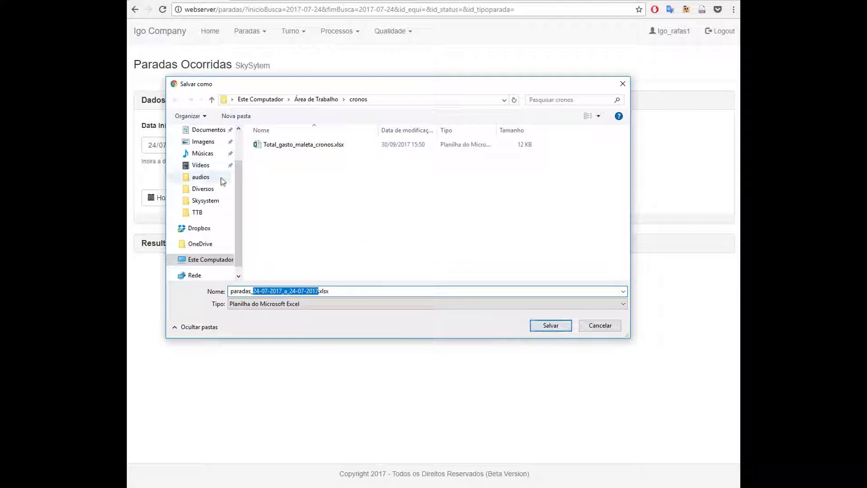
scroll(222, 181, up, 2)
click(208, 149)
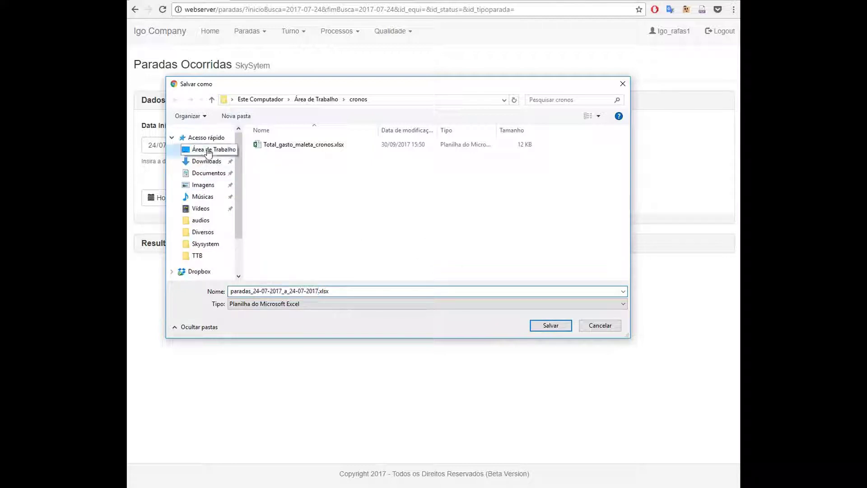
click(557, 326)
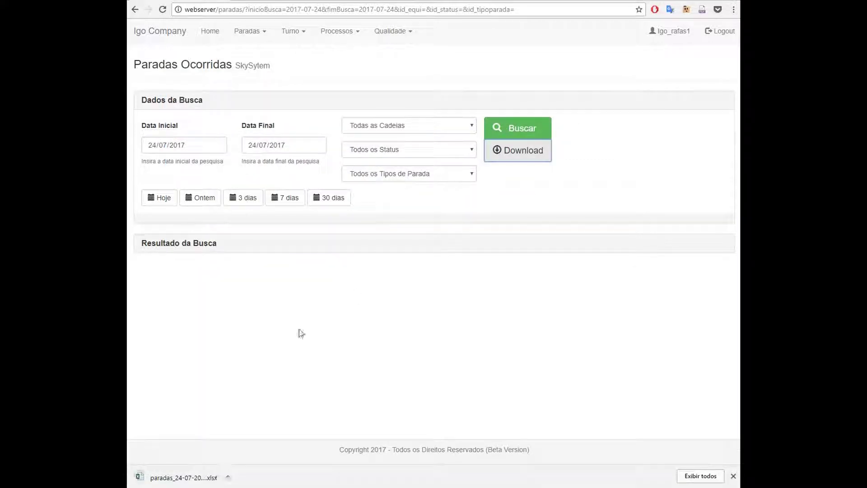
Open the downloaded spreadsheet in Excel and autofit columns A through J
click(193, 472)
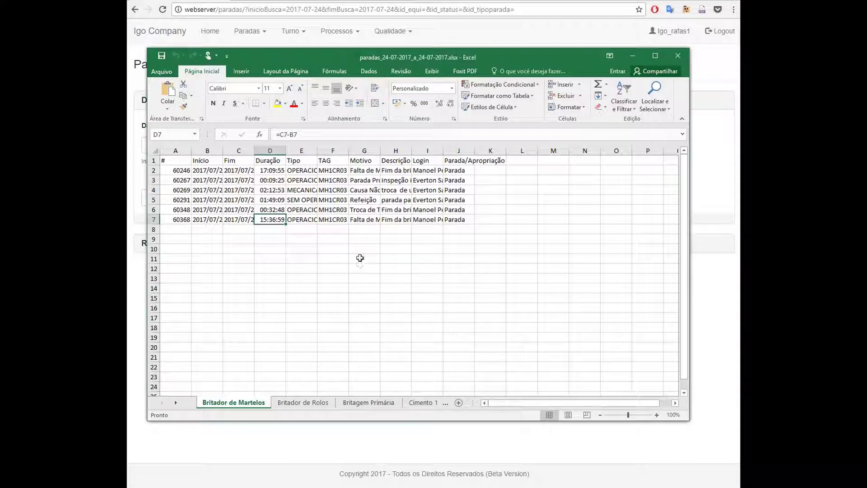
click(364, 259)
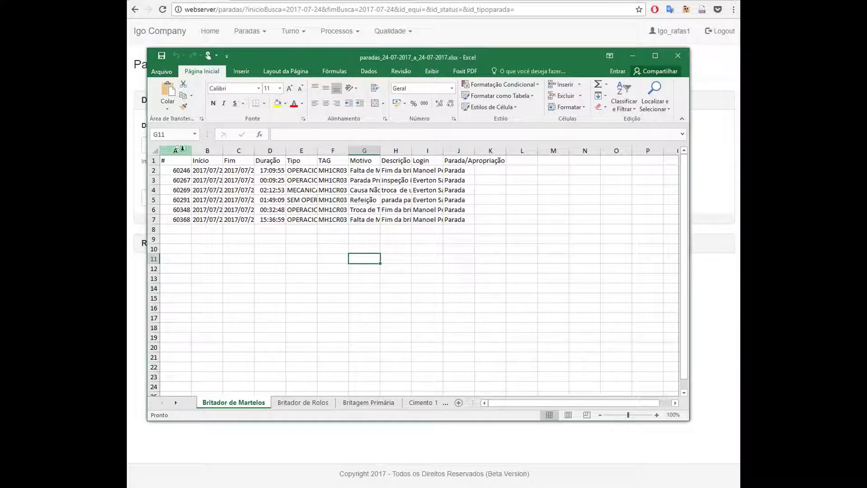
drag(176, 149, 473, 151)
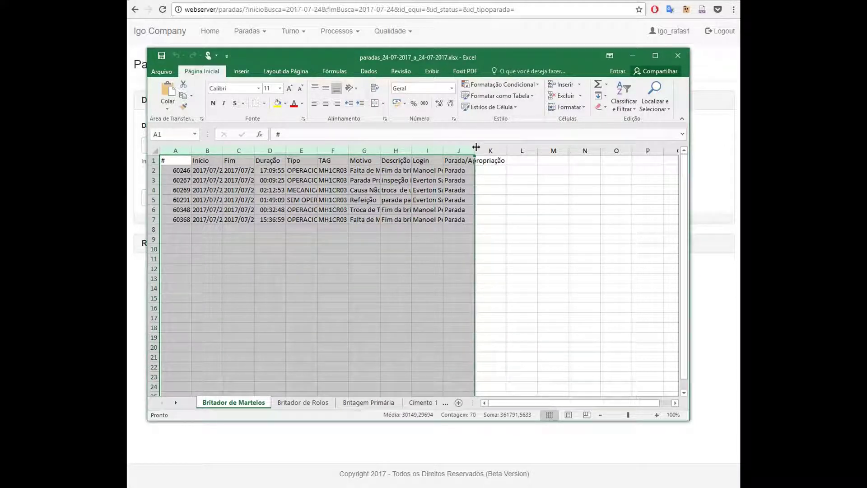
click(501, 209)
drag(469, 150, 176, 151)
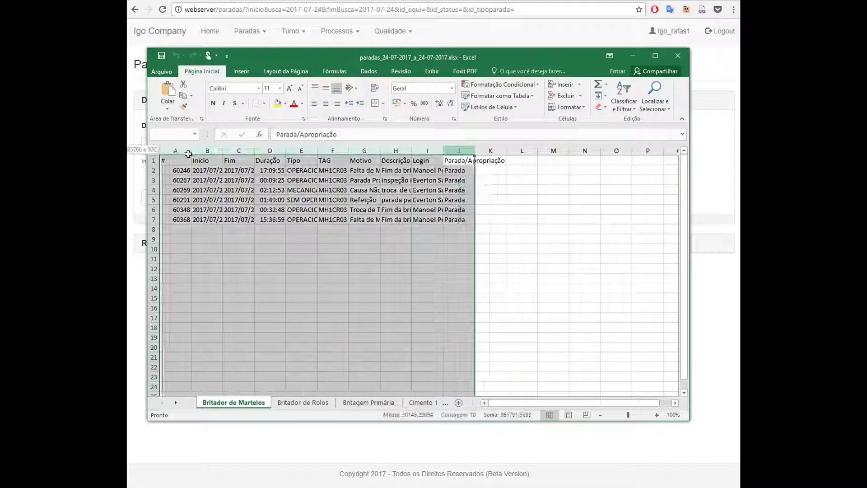
double_click(191, 151)
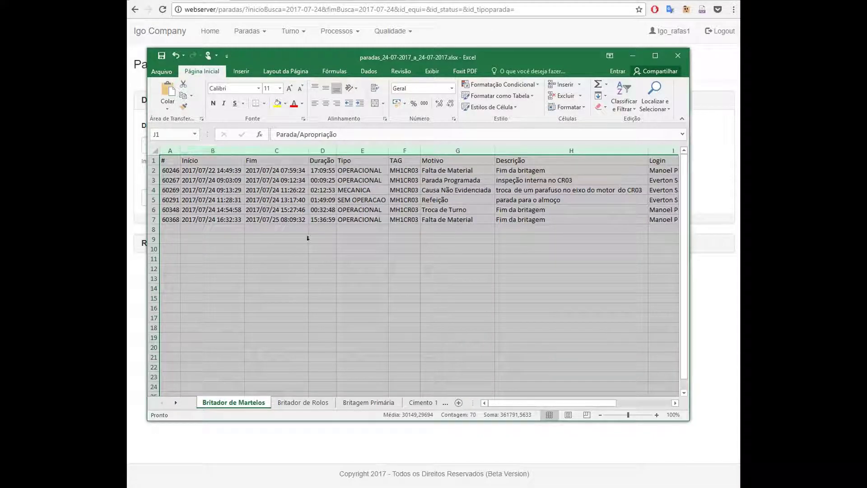
click(310, 248)
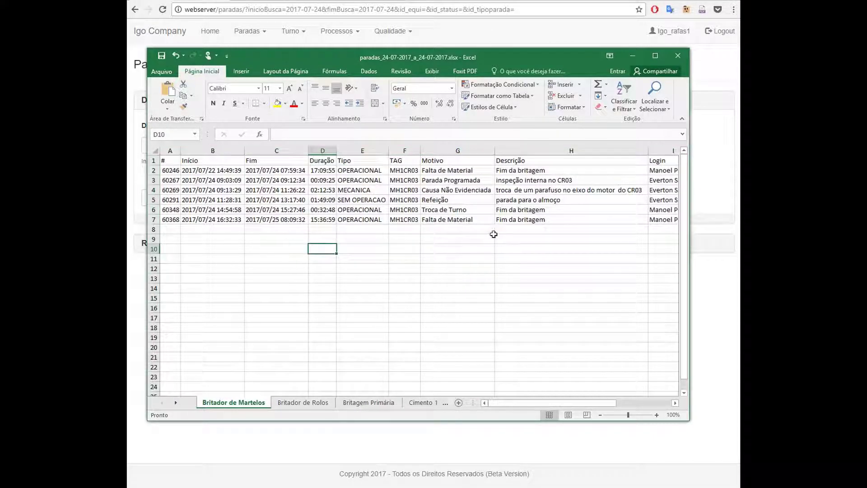
Review the Início, Fim, Duração, Tipo, TAG, Motivo, Descrição, Login and Parada/Apropriação columns
click(214, 172)
drag(214, 173, 213, 220)
drag(277, 171, 285, 220)
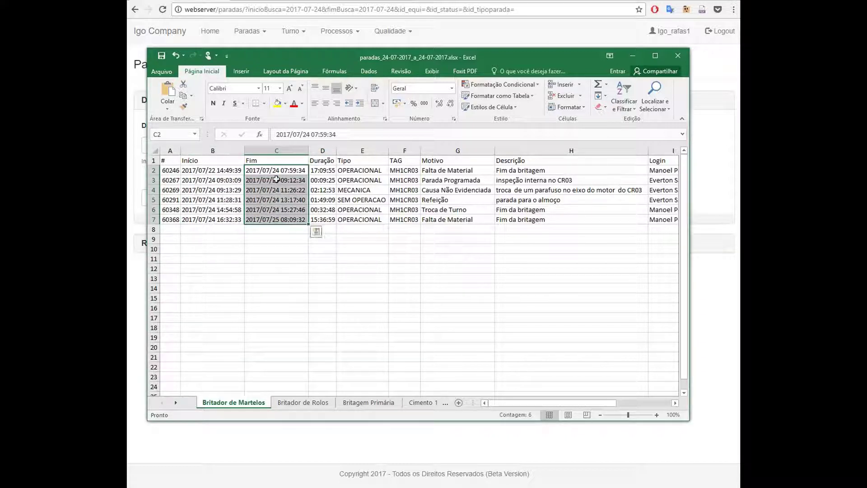
drag(325, 171, 325, 221)
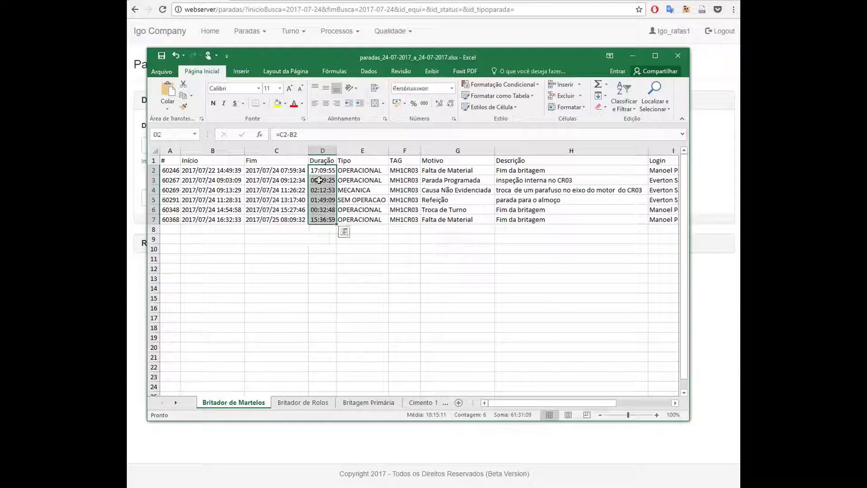
drag(360, 172, 367, 217)
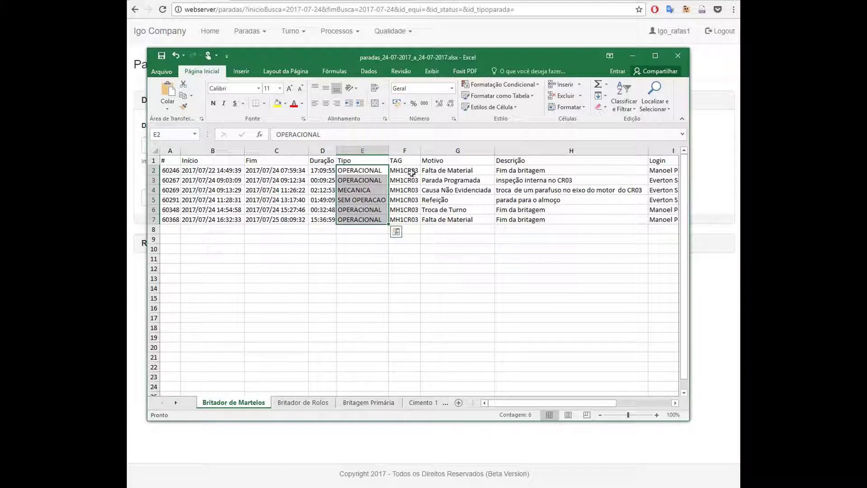
drag(412, 173, 410, 221)
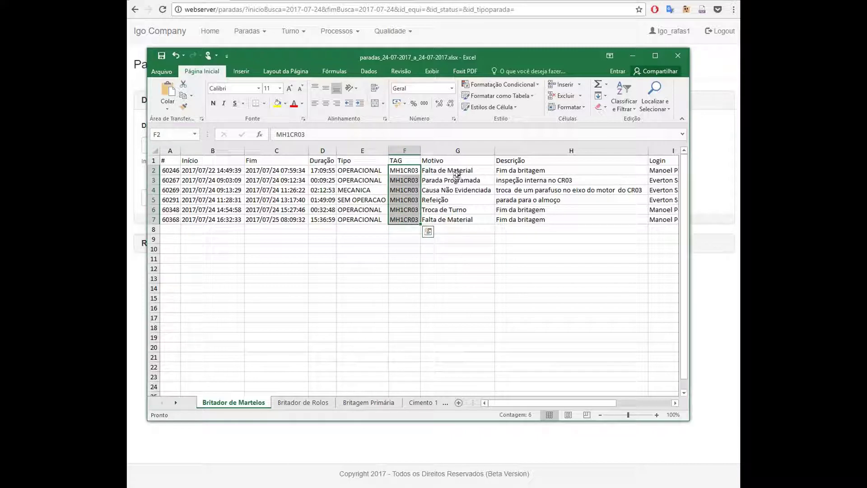
drag(457, 174, 456, 221)
drag(524, 172, 538, 220)
drag(556, 402, 606, 402)
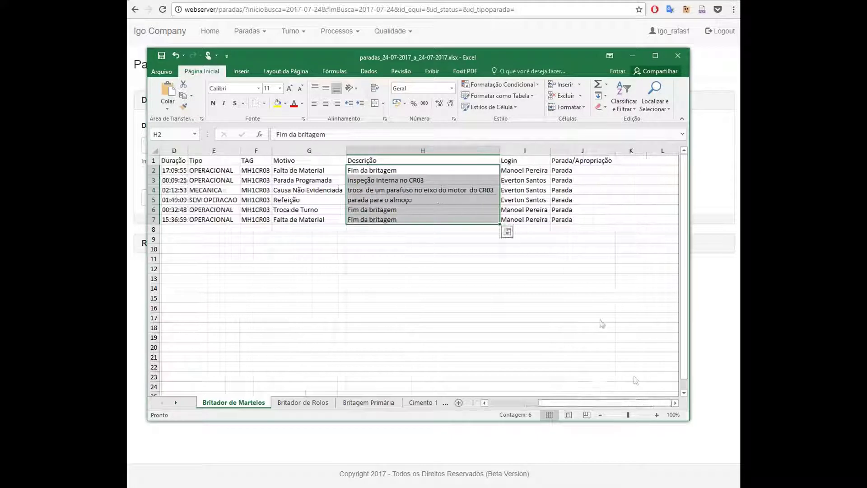
drag(514, 171, 523, 216)
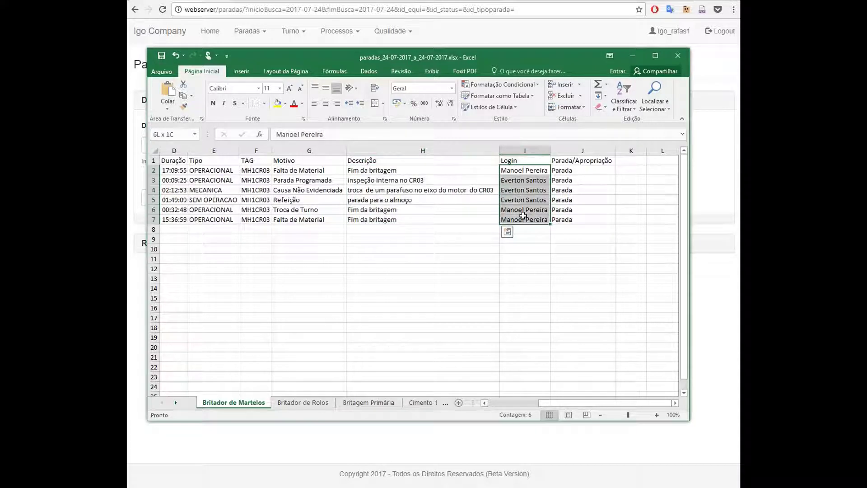
drag(574, 171, 577, 218)
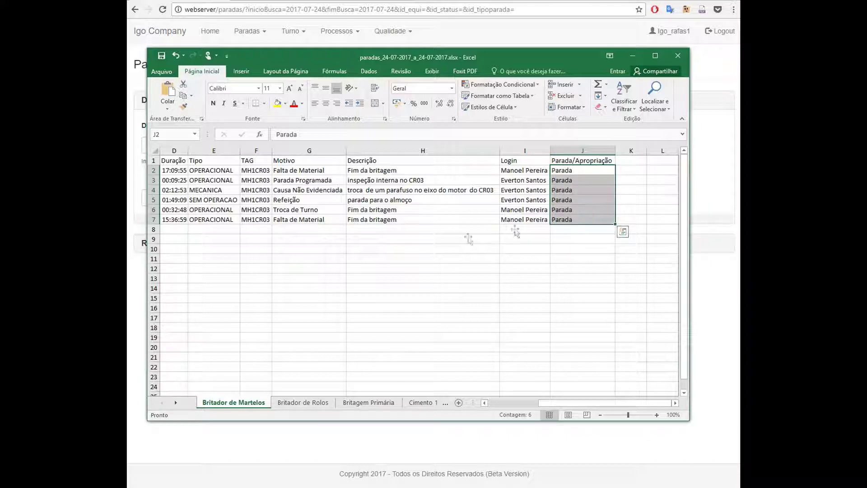
click(500, 218)
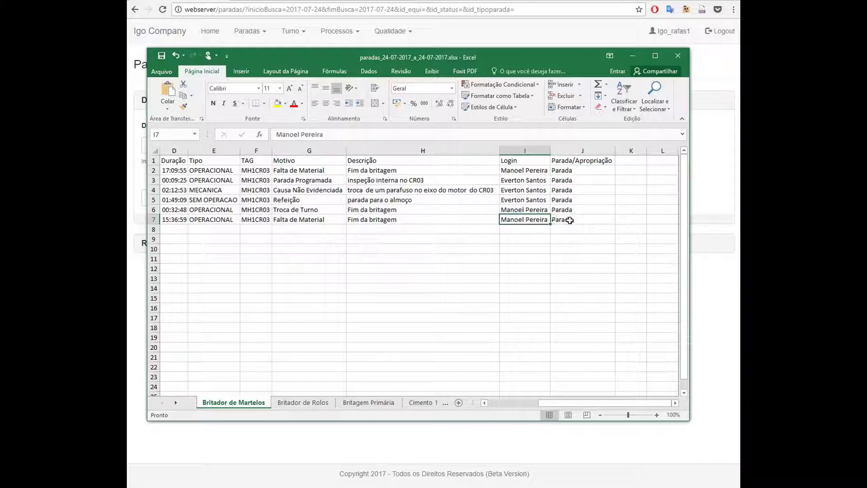
mouse_move(552, 219)
mouse_down()
mouse_move(190, 218)
mouse_move(163, 192)
mouse_up()
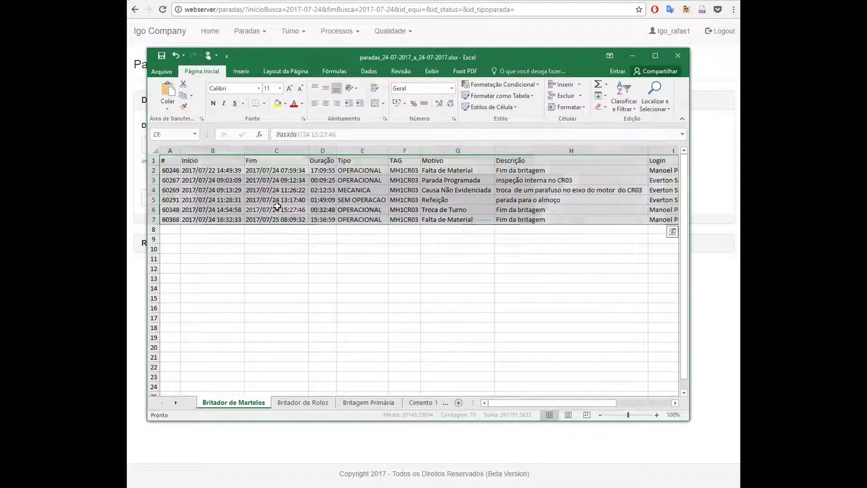
click(276, 210)
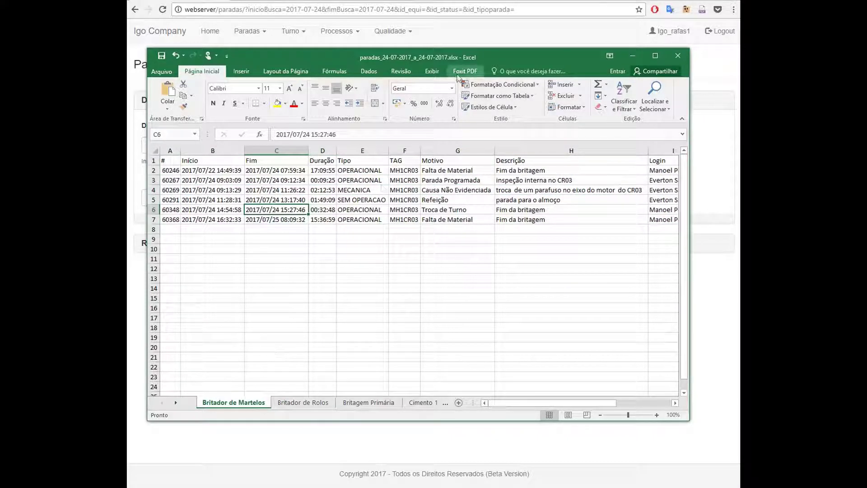
Move the Excel window aside to check SkySytem's chain filter, then restore the spreadsheet
drag(445, 58, 456, 158)
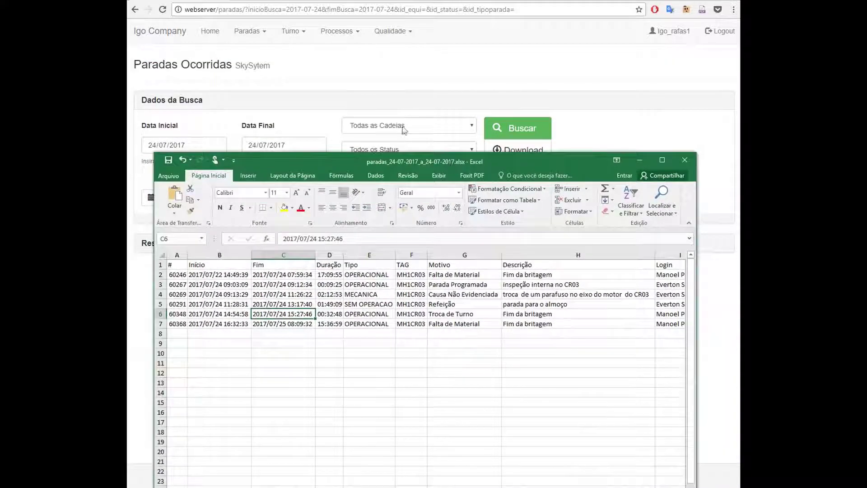
click(430, 129)
click(430, 128)
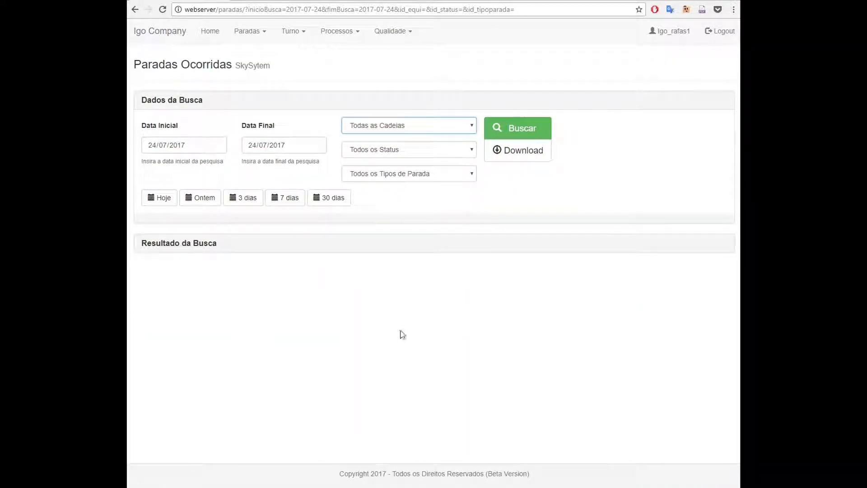
click(410, 299)
key(alt+Tab)
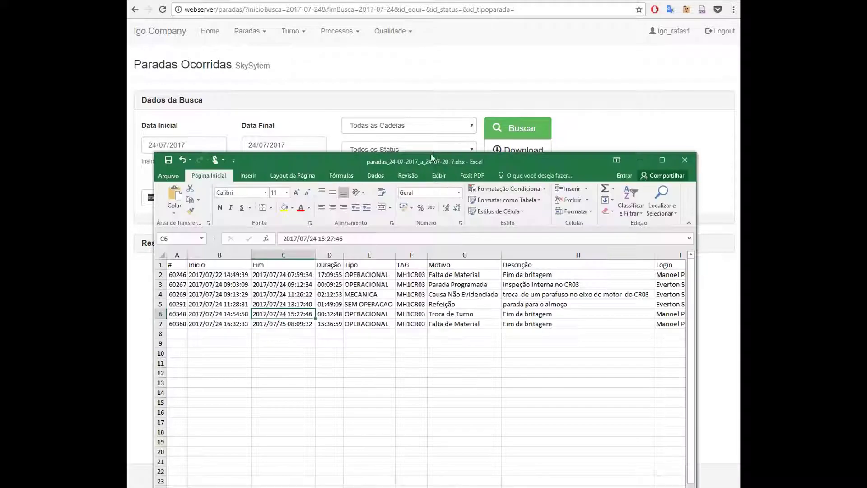
drag(433, 157, 431, 75)
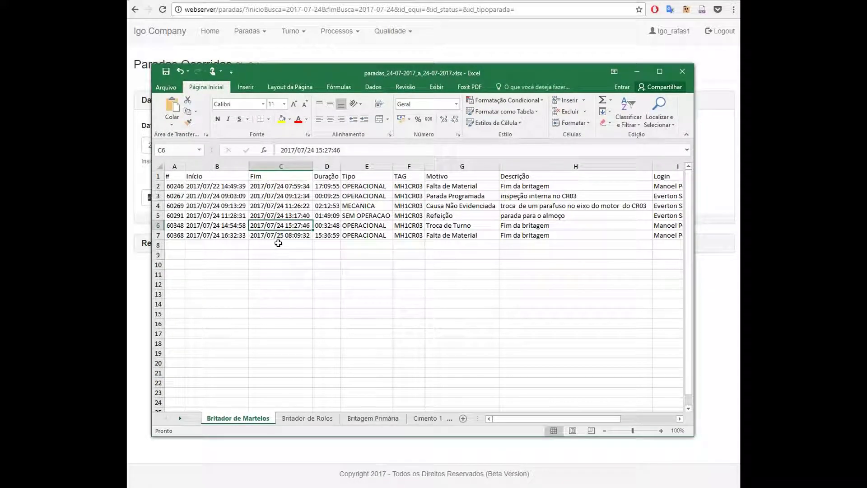
Page through the sheets from Britador de Rolos via Cimento, Ensacadeira and Forno to Cru
click(287, 253)
click(307, 418)
click(372, 418)
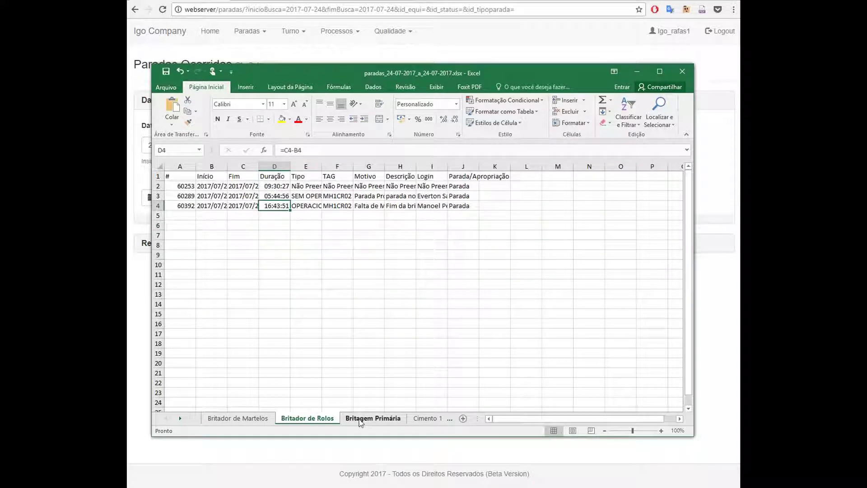
click(429, 419)
click(428, 419)
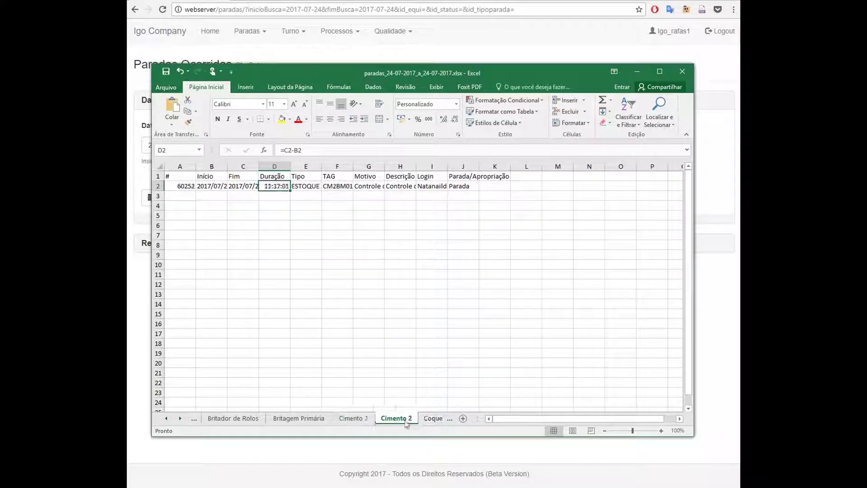
click(428, 419)
click(428, 419)
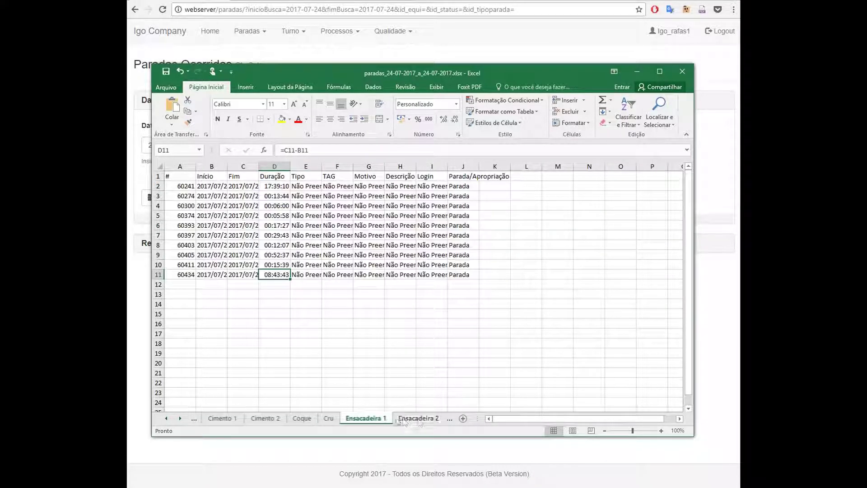
click(418, 419)
click(415, 418)
click(286, 418)
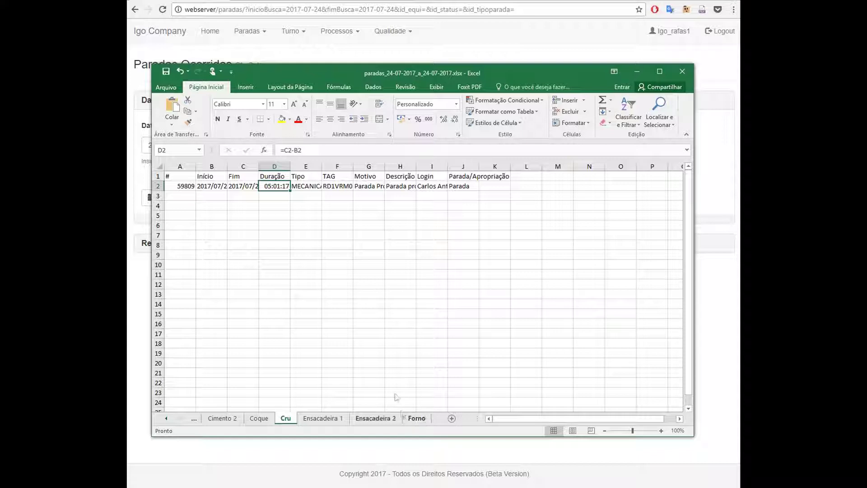
Revisit the Ensacadeira 1, Cru, Coque, Cimento 2, Cimento 1 and Britagem Primária sheets
click(323, 418)
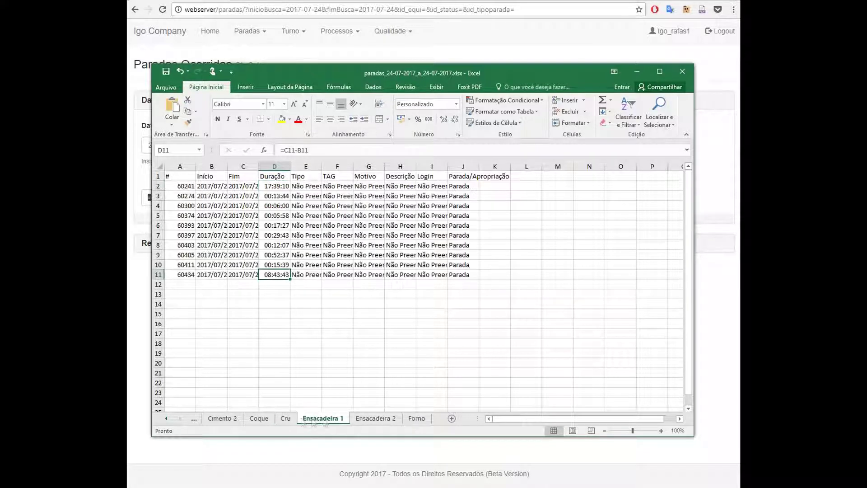
click(285, 418)
click(259, 418)
click(235, 419)
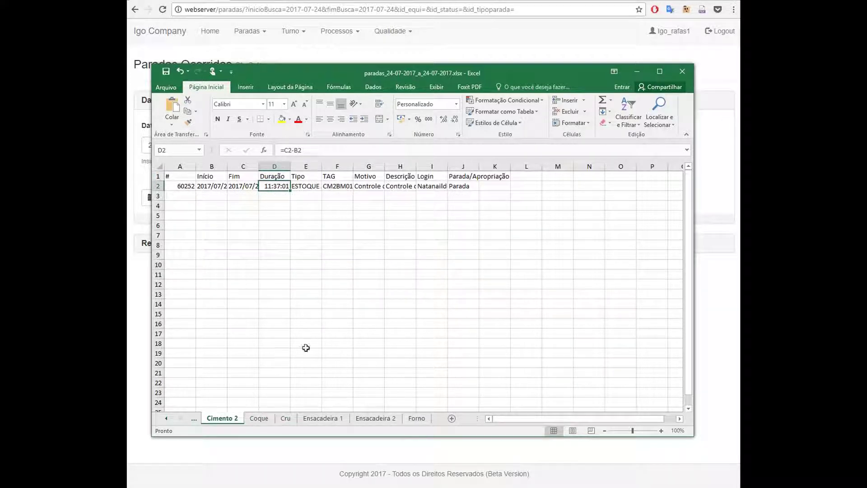
click(192, 422)
click(210, 420)
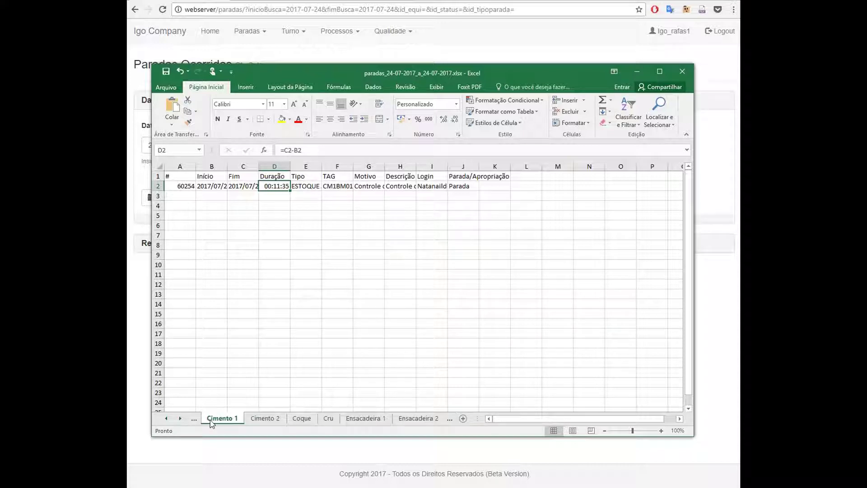
click(195, 422)
click(214, 421)
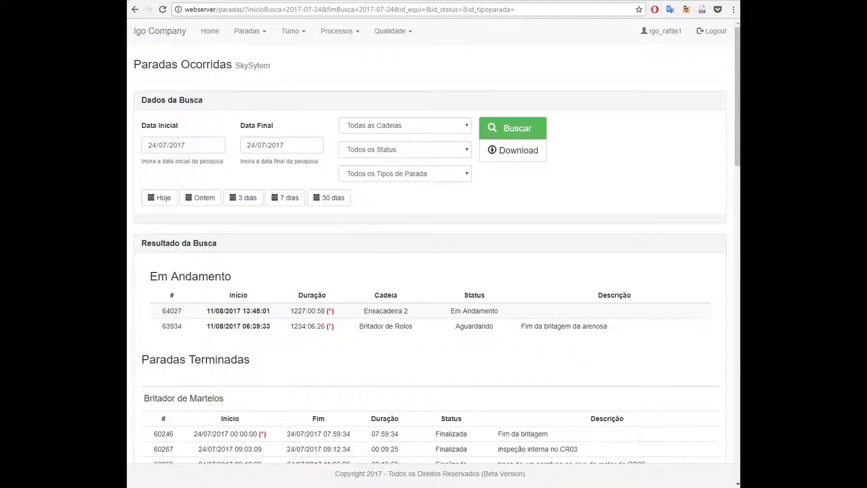
Scroll down to the Britador de Rolos table, where stop 60253 is still Em Aberto
scroll(447, 228, down, 2)
scroll(419, 213, up, 2)
scroll(388, 192, down, 4)
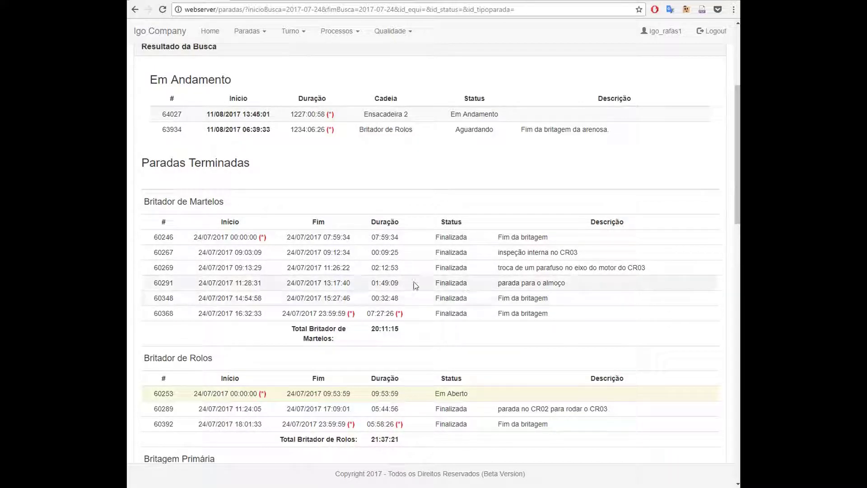
scroll(407, 271, down, 2)
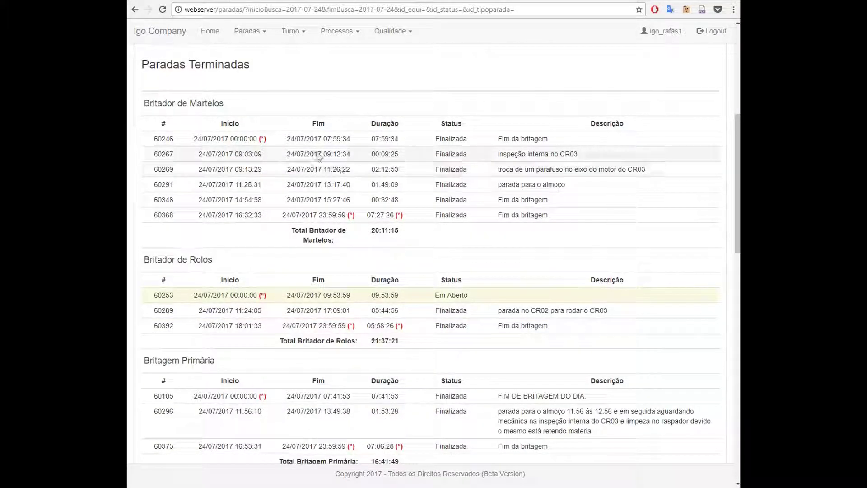
scroll(282, 209, down, 2)
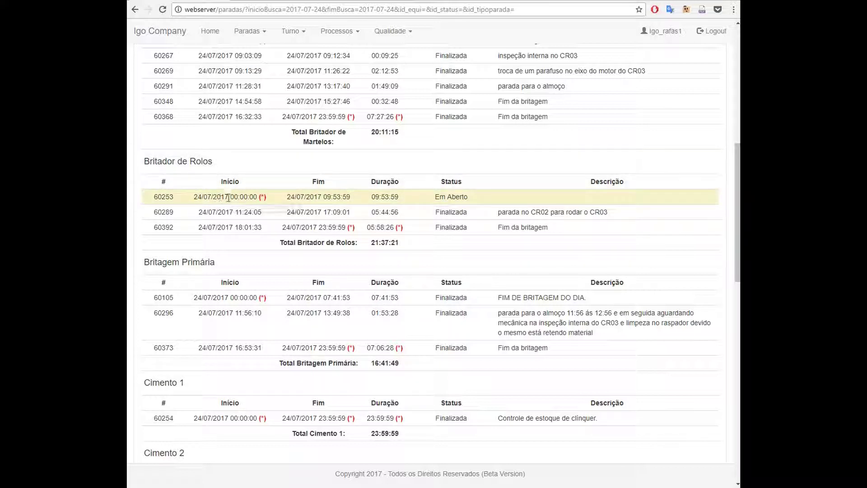
mouse_move(262, 197)
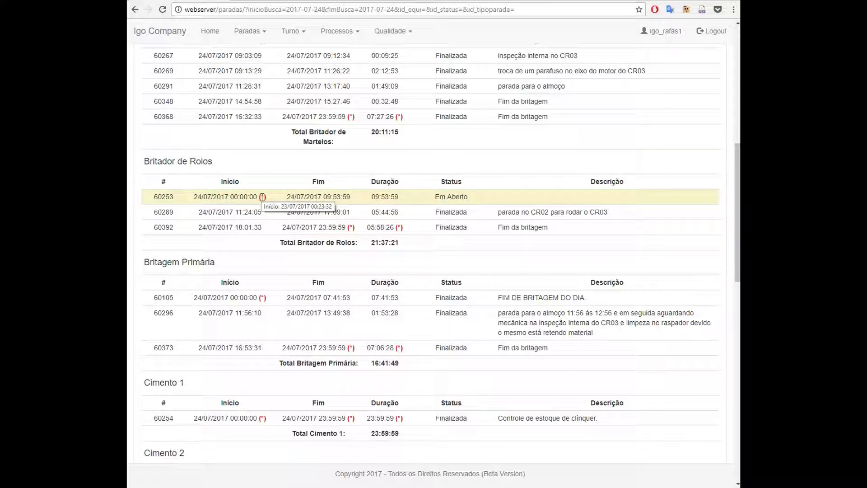
Open stop 60253 in Edição Parada and set its TAG to MH1CR02 (Britagem)
click(466, 197)
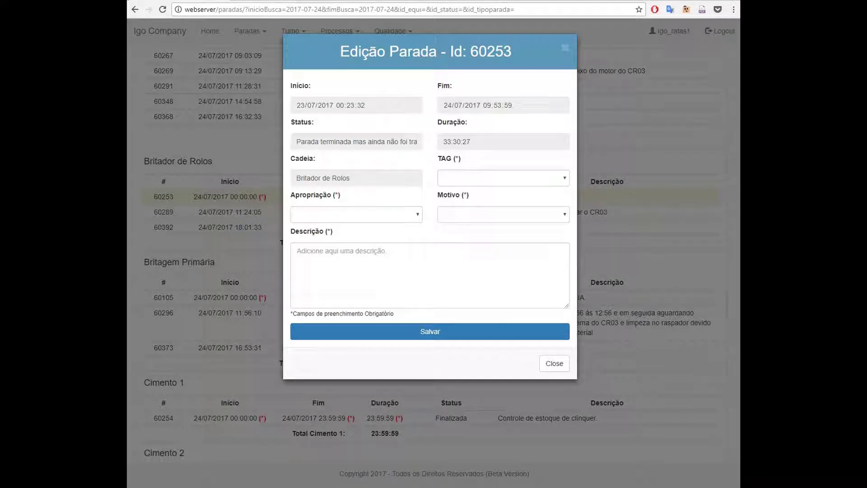
drag(450, 53, 512, 53)
click(566, 179)
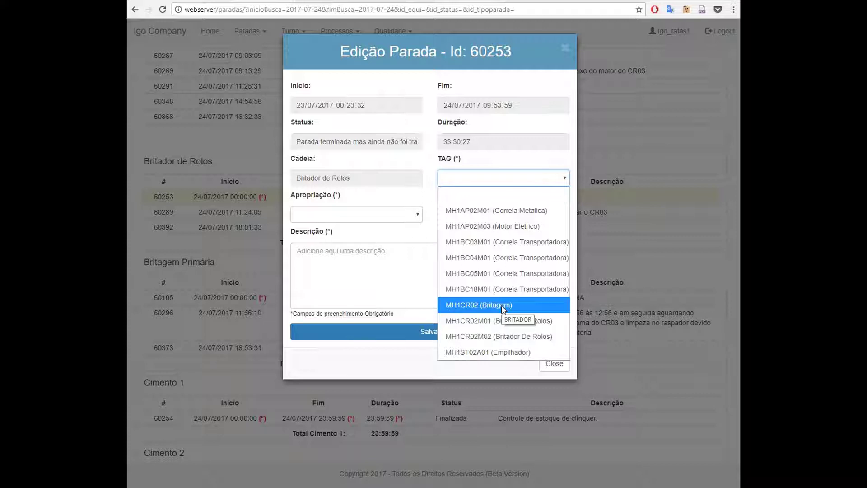
click(503, 305)
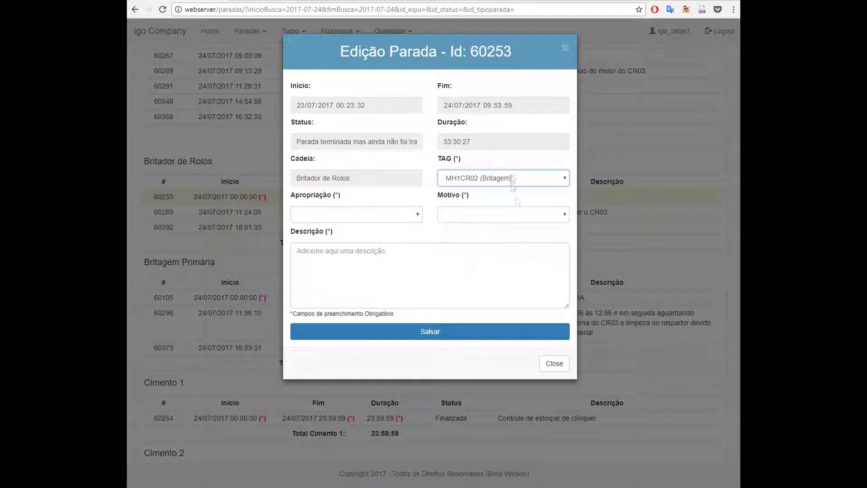
click(551, 216)
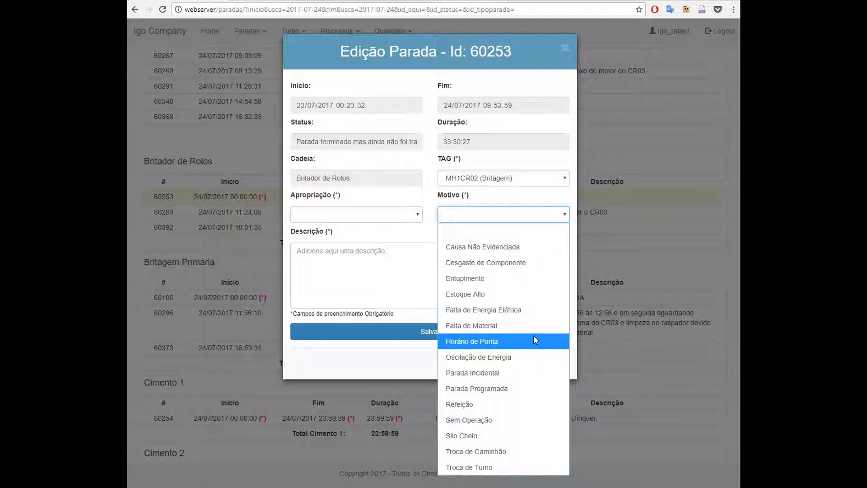
Change stop 60253's TAG to MH1AP02M01 (Correia Metalica), leaving Motivo unselected
click(537, 177)
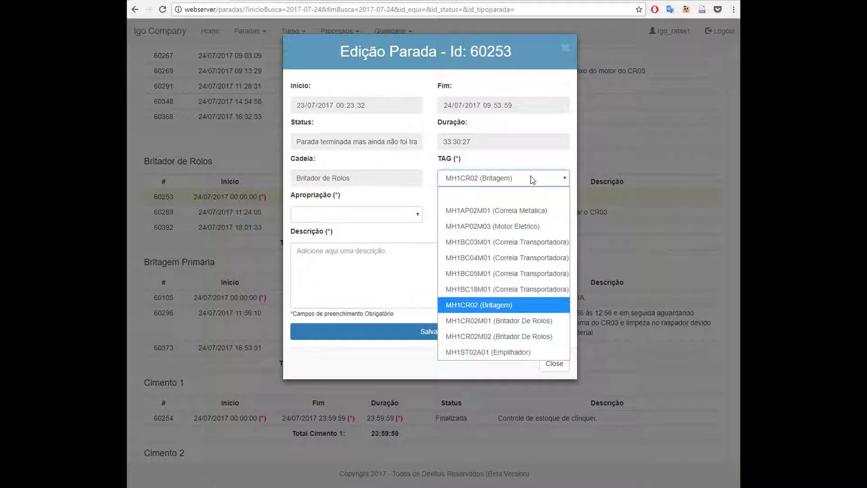
click(504, 307)
click(504, 214)
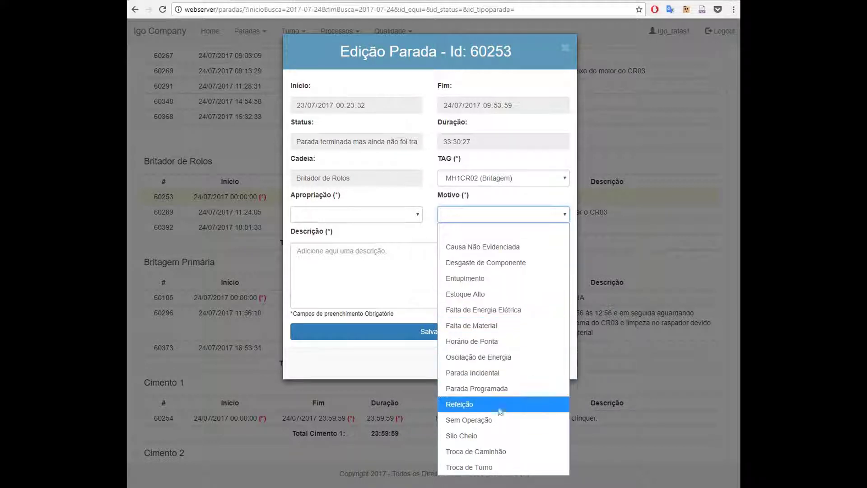
click(518, 180)
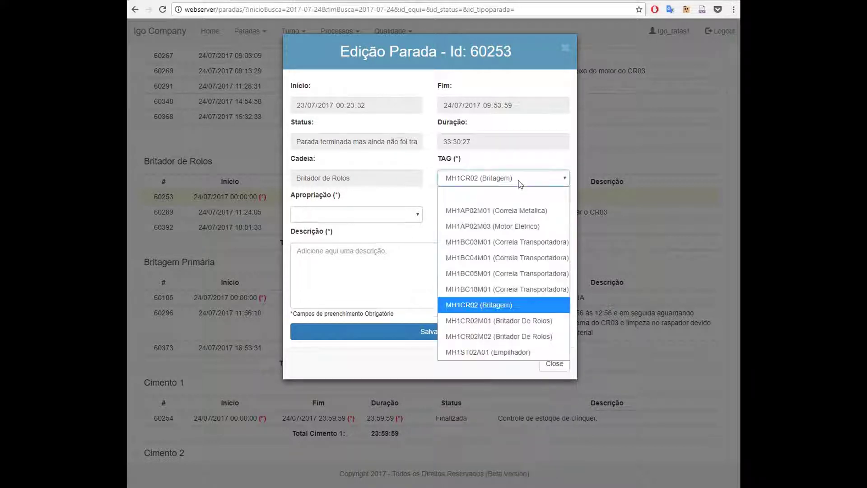
click(519, 211)
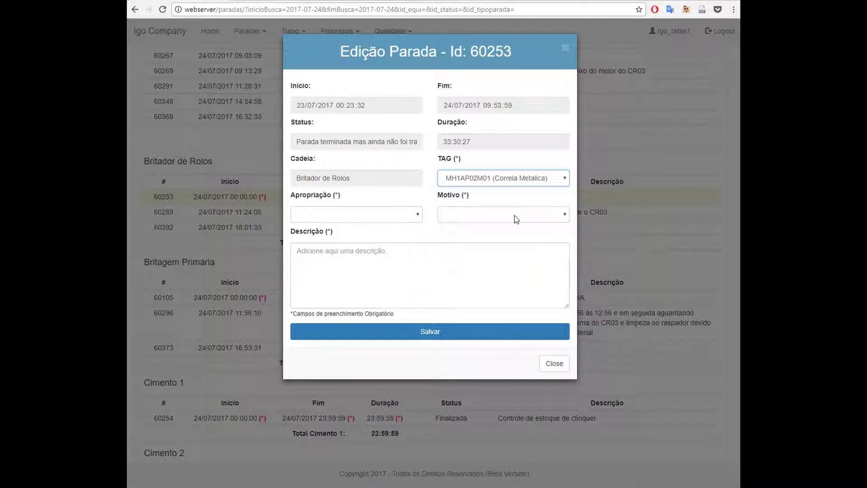
click(517, 215)
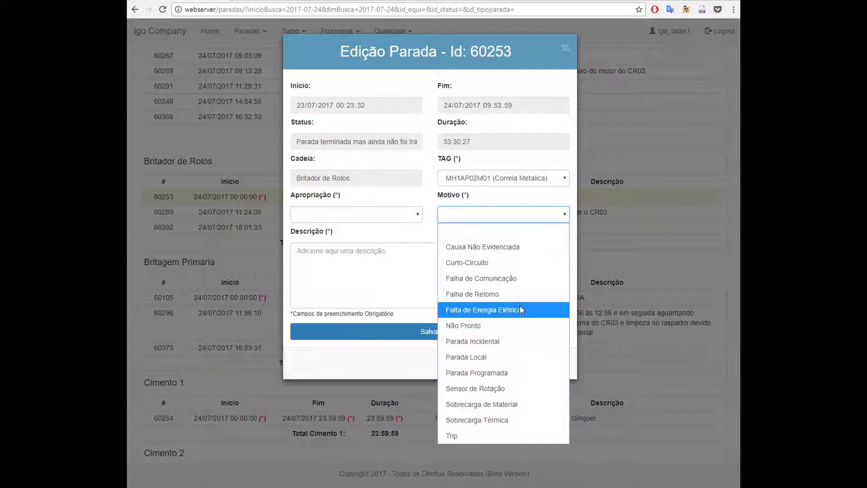
key(Up)
key(Escape)
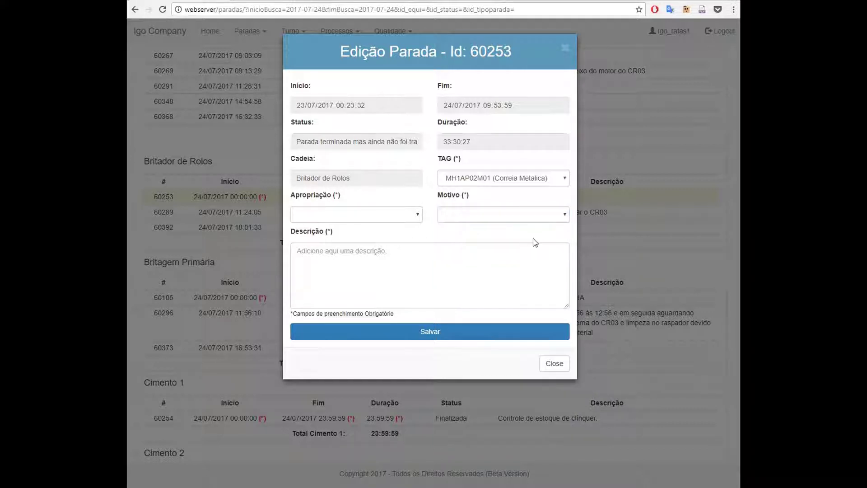
Set stop 60253's Motivo to Curto-Circuito and its Apropriação to ELETRICA
click(553, 219)
click(541, 262)
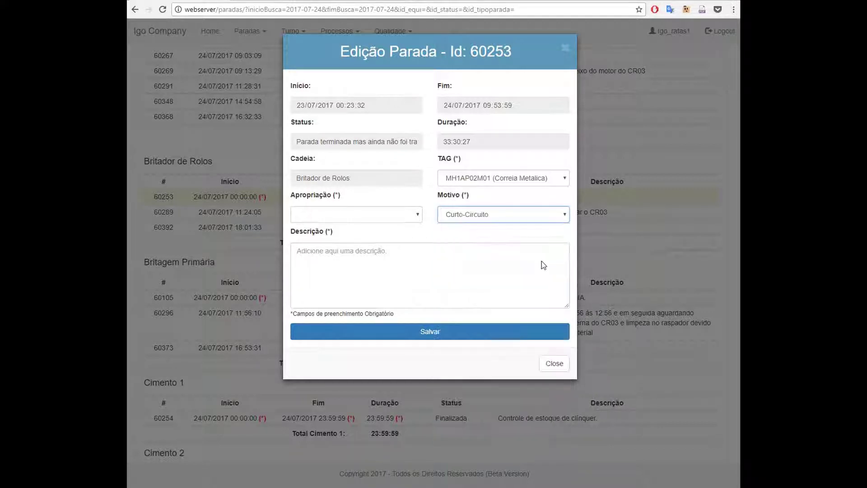
click(381, 214)
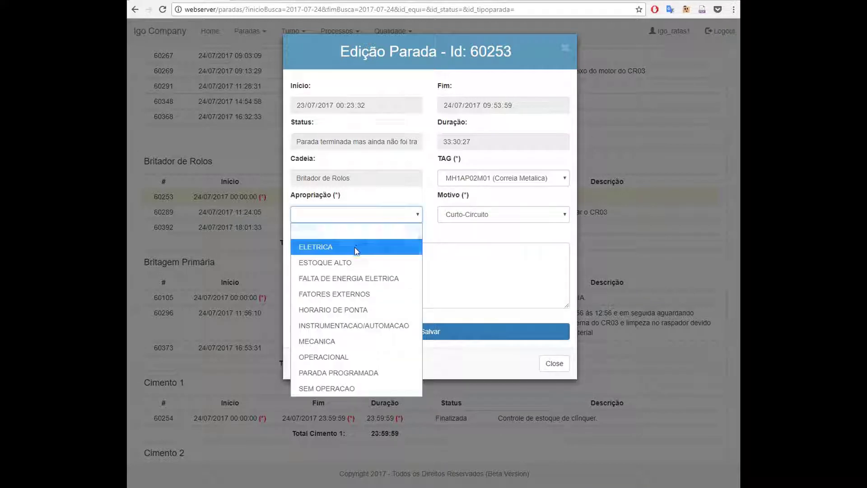
click(400, 245)
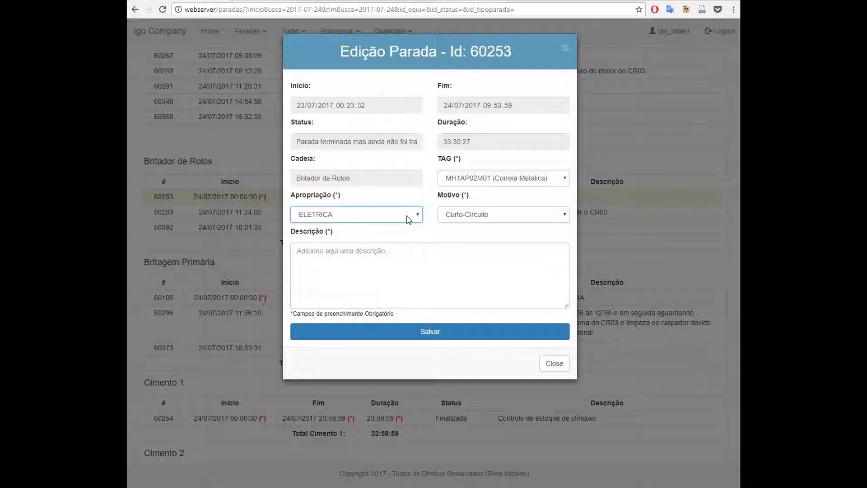
Write a test description ending in 'Elétrica.', enlarge the box, and add a line 'Foi'
click(380, 263)
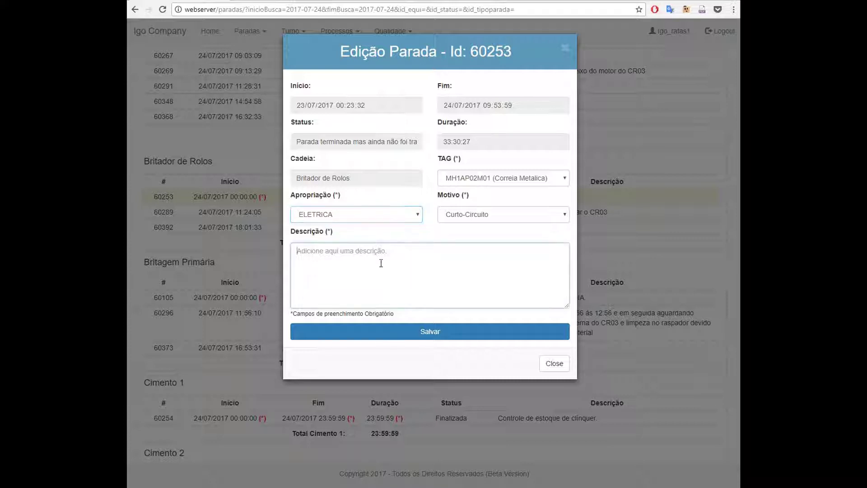
text(Teste)
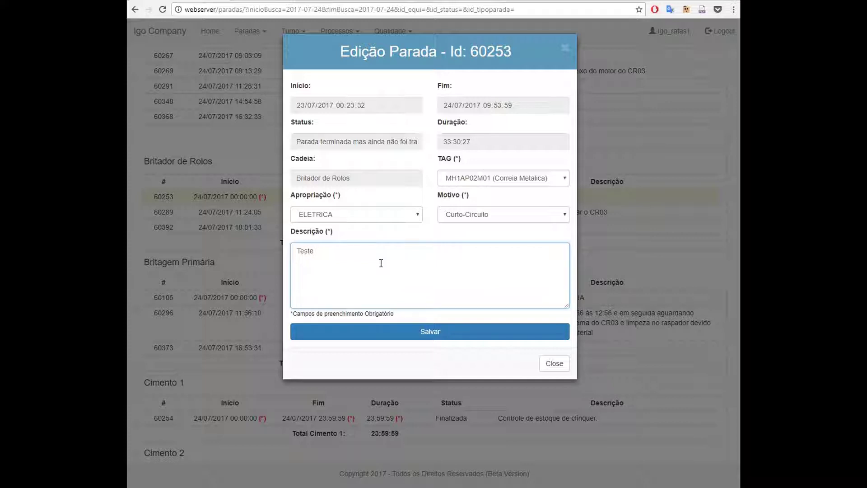
drag(566, 306, 563, 406)
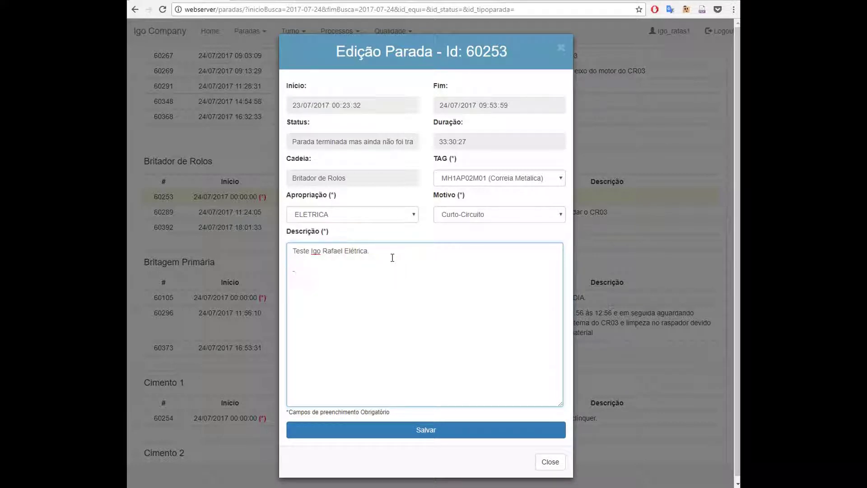
text(Foi)
Change the Motivo to Sobrecarga de Material and the Apropriação to OPERACIONAL
click(470, 215)
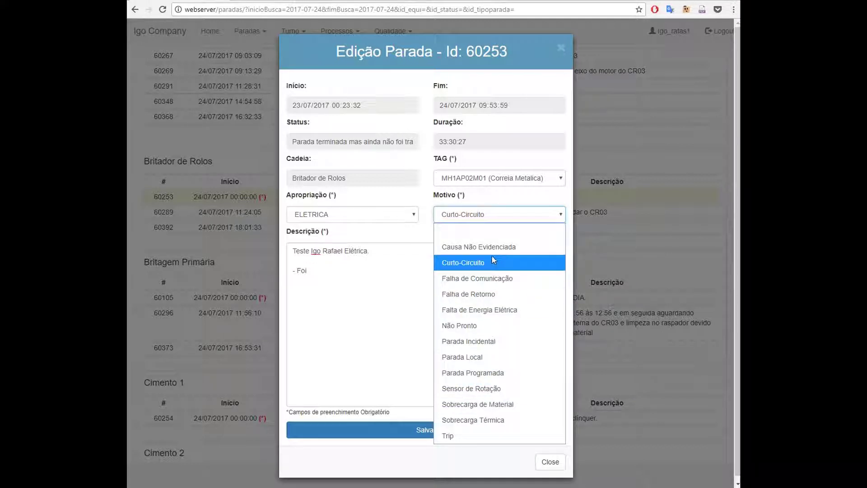
click(496, 406)
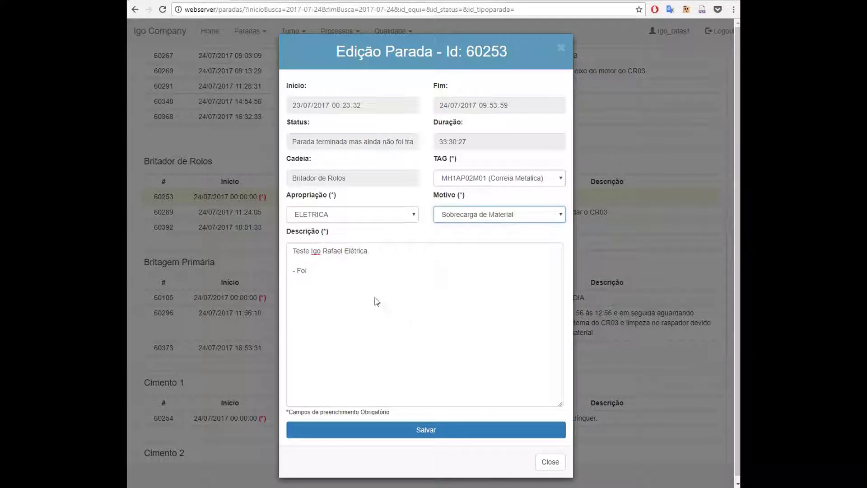
click(360, 277)
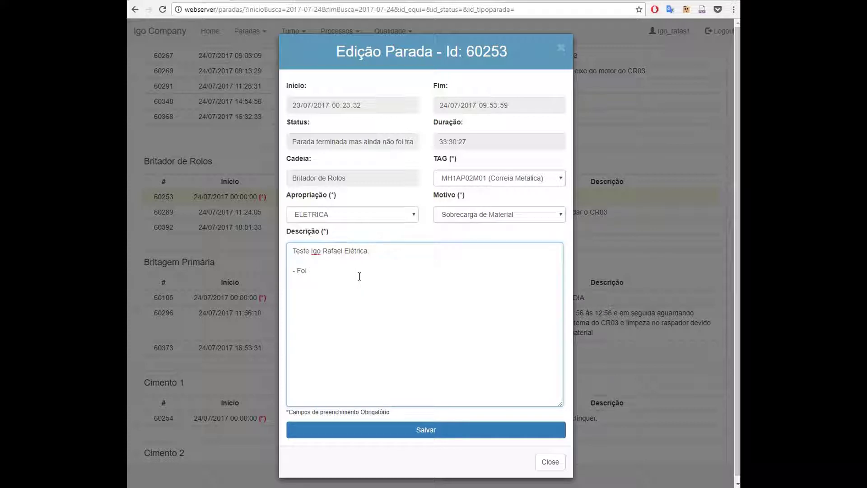
click(374, 212)
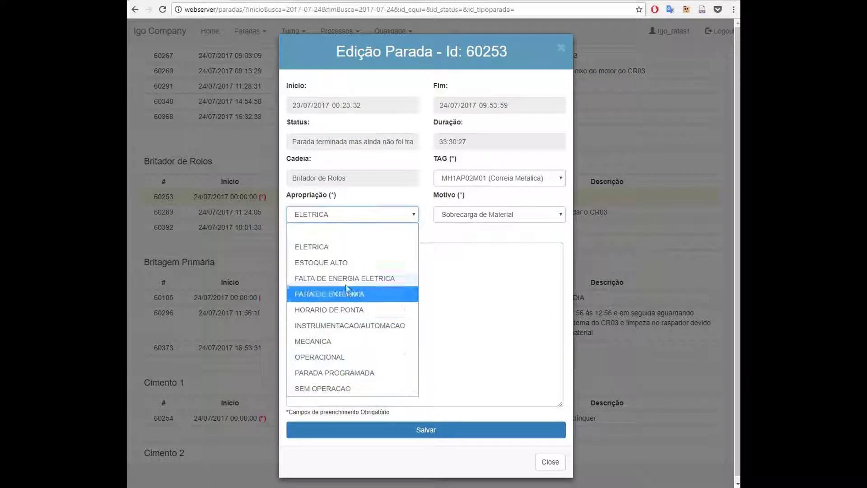
click(344, 358)
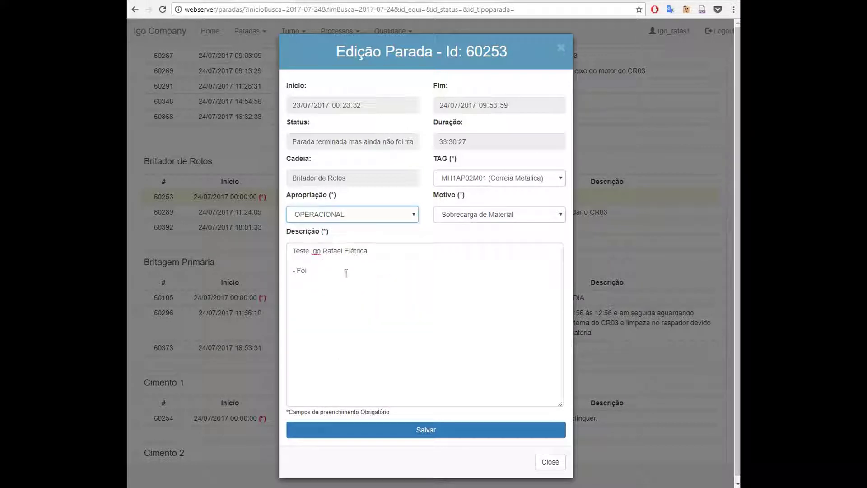
Replace 'Elétrica' with 'Operacional' in the description
double_click(350, 252)
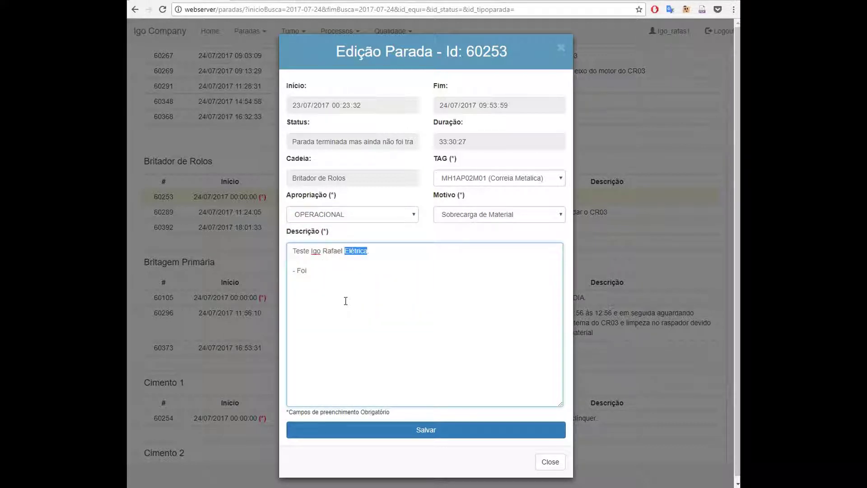
text(OPeracional.)
key(BackSpace)
key(ctrl+Left)
key(Right)
key(Delete)
text(p)
Replace 'Foi' with 'Faltou a remoção de material da correia' and save stop 60253
drag(315, 273, 300, 276)
key(BackSpace)
text(Faltou a remoção de )
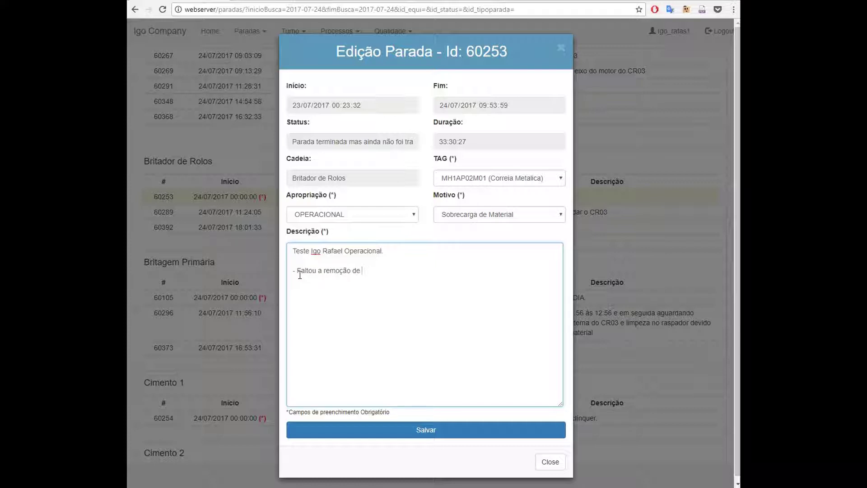
text(mater)
key(BackSpace)
key(BackSpace)
key(BackSpace)
text(terial da col)
key(BackSpace)
text(rreia)
click(429, 431)
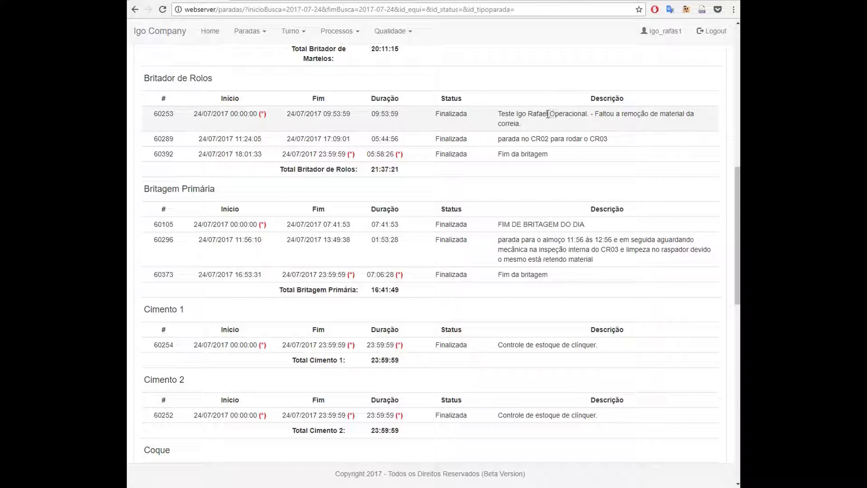
click(529, 116)
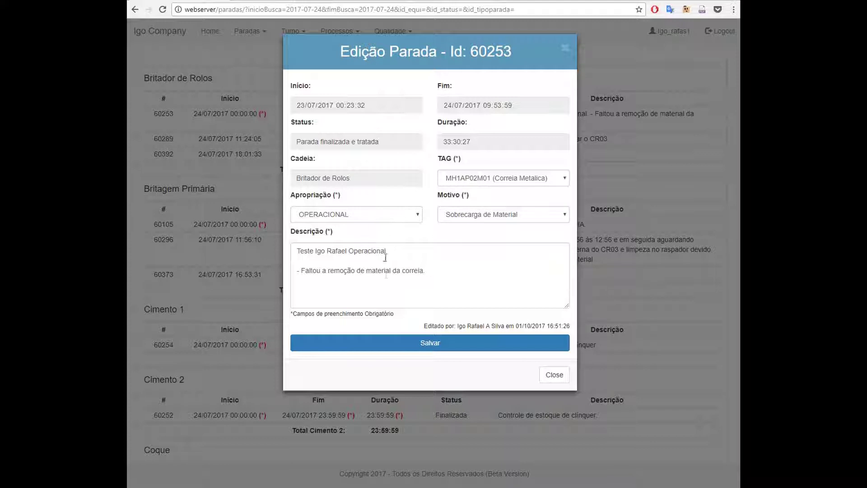
click(559, 378)
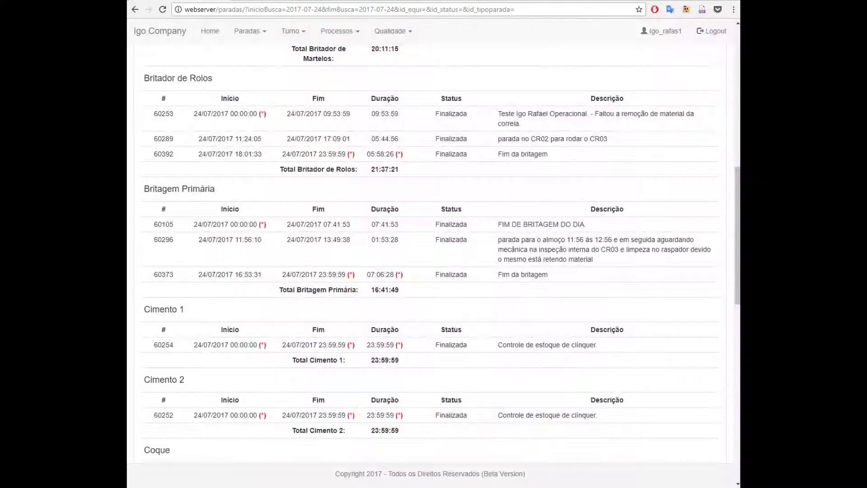
scroll(509, 293, up, 3)
scroll(509, 293, up, 6)
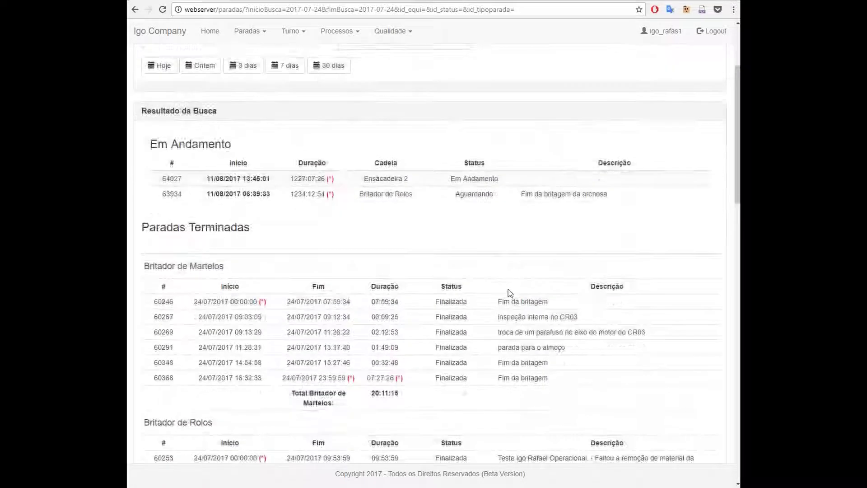
scroll(323, 227, down, 3)
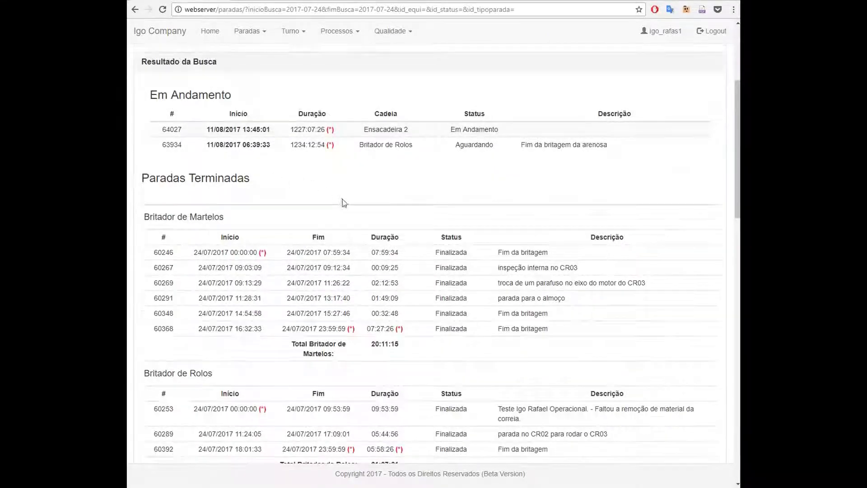
scroll(343, 199, down, 2)
scroll(368, 149, down, 2)
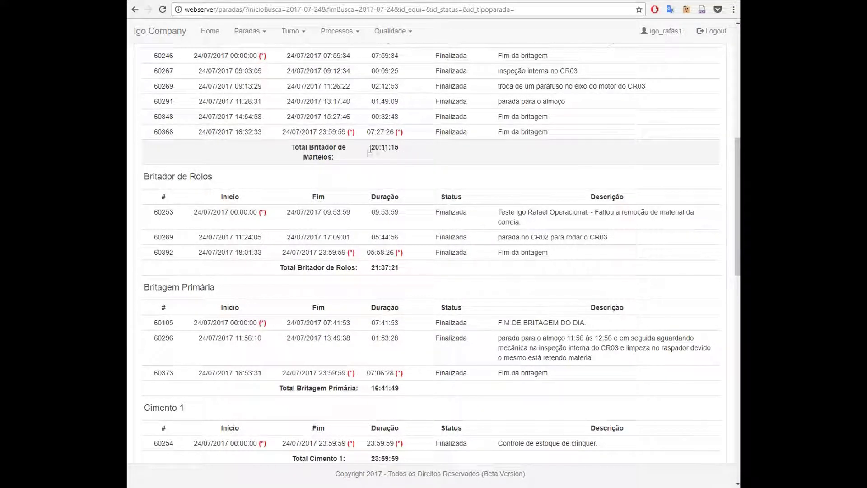
scroll(374, 217, down, 1)
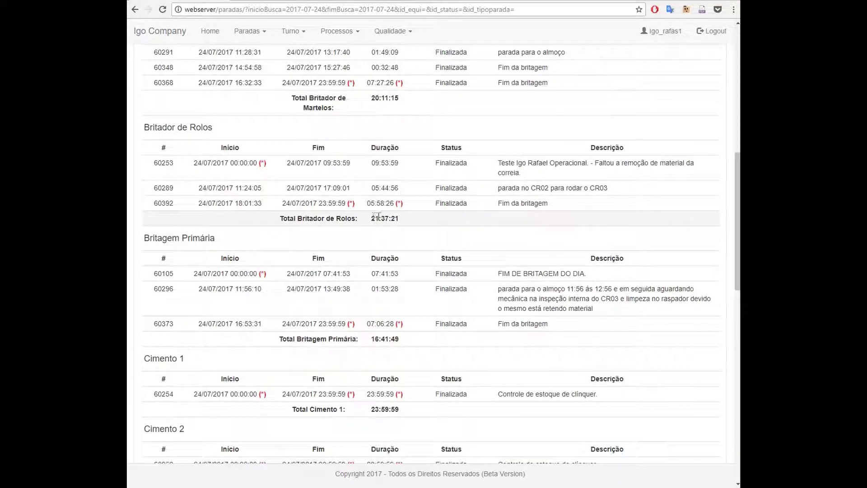
scroll(426, 239, down, 2)
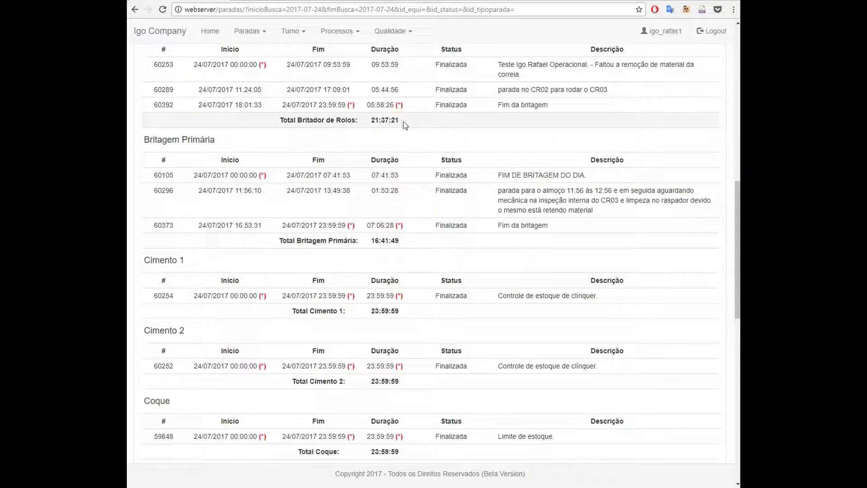
scroll(428, 189, up, 2)
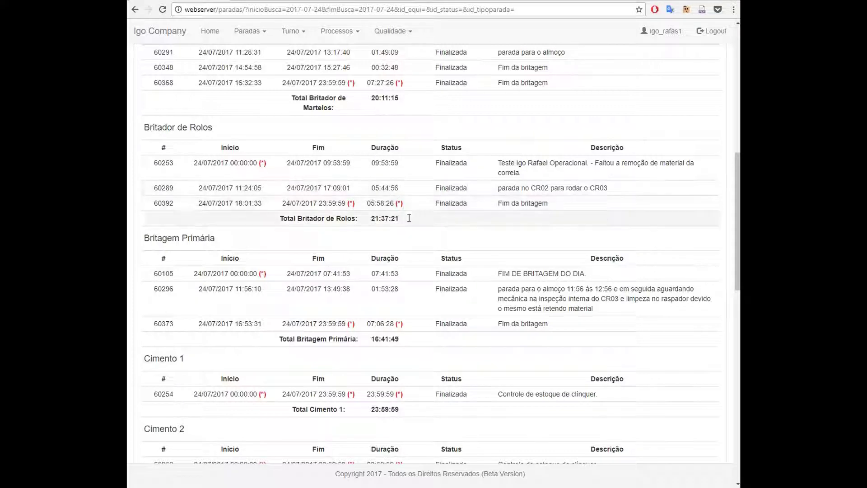
scroll(406, 214, up, 8)
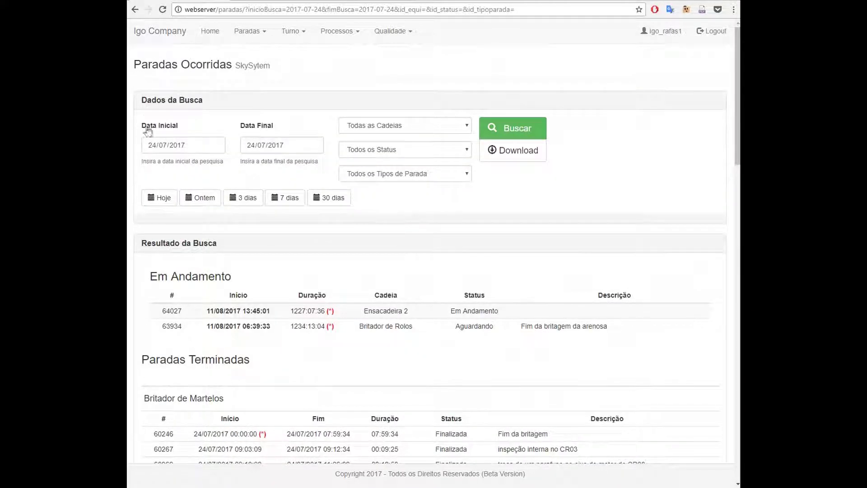
Search Britador de Martelos stops from 01/07/2017 to 31/07/2017 and scroll the results
click(152, 144)
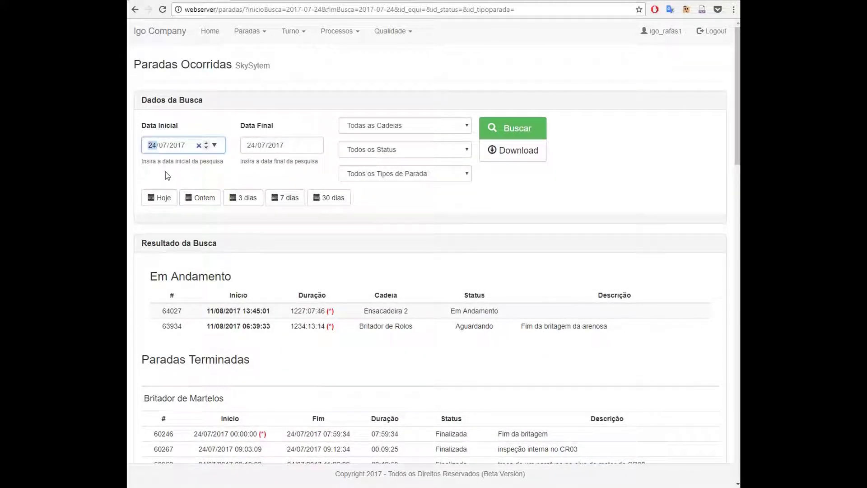
text(01)
click(250, 147)
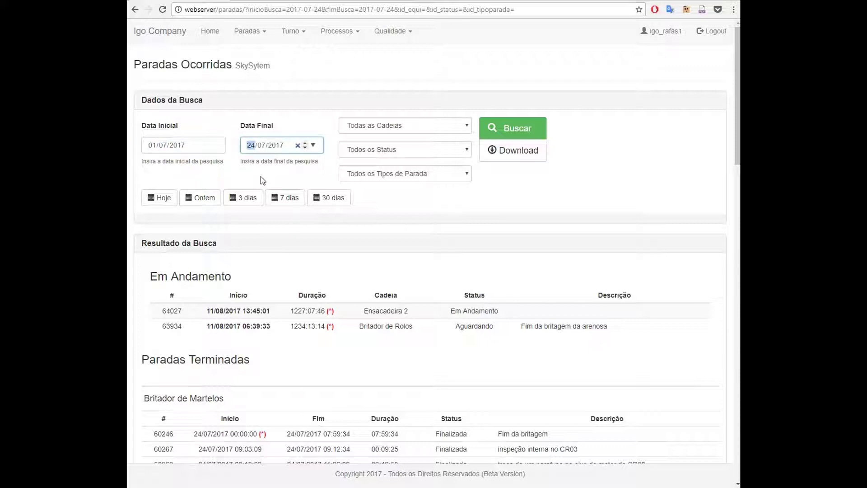
text(31)
click(393, 125)
click(399, 158)
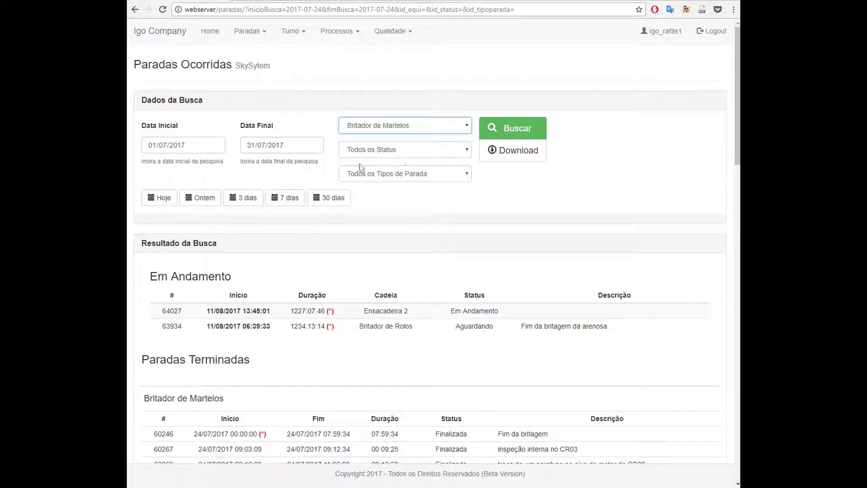
click(517, 129)
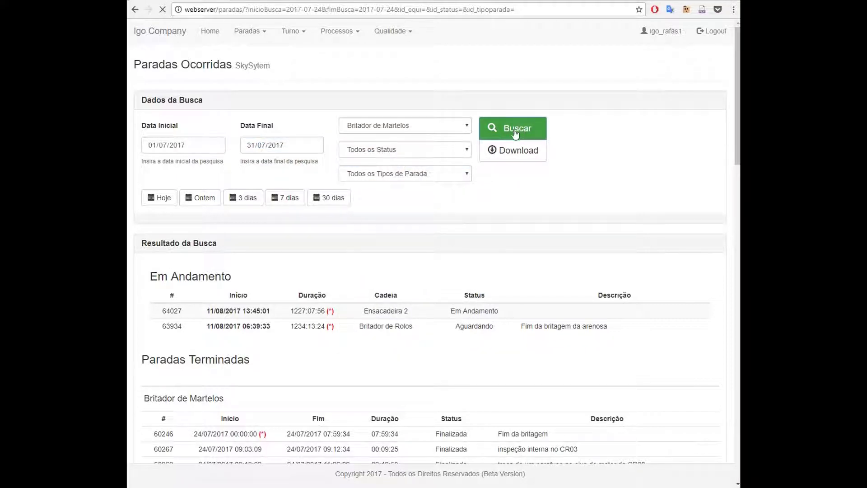
scroll(443, 291, down, 3)
scroll(443, 291, down, 5)
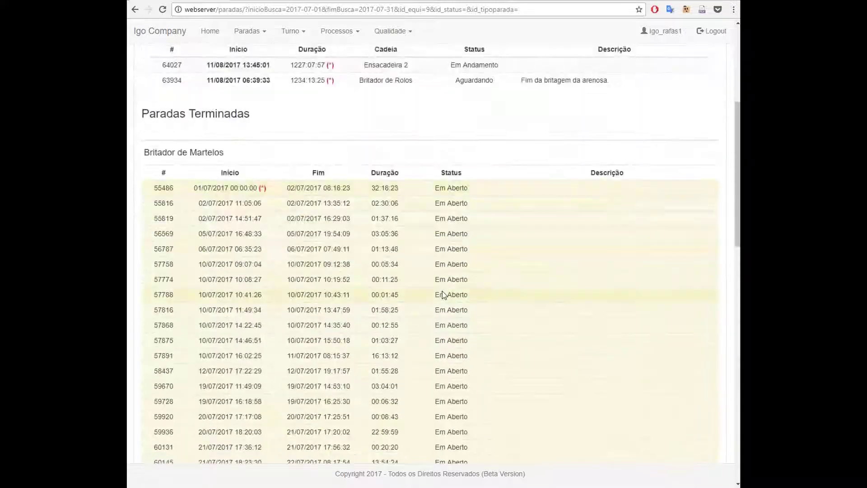
Check the Britador de Martelos total hours, then open stop 59118 (Hora de janta) for editing
scroll(412, 163, down, 14)
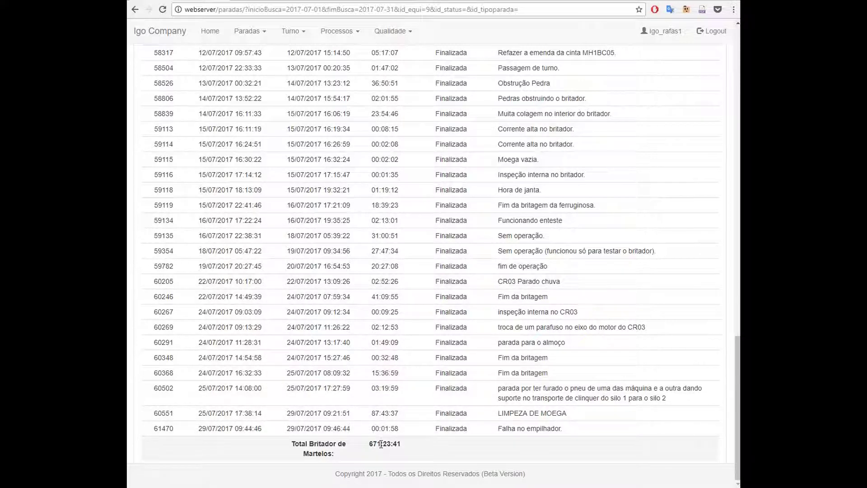
drag(381, 444, 371, 445)
scroll(409, 447, up, 14)
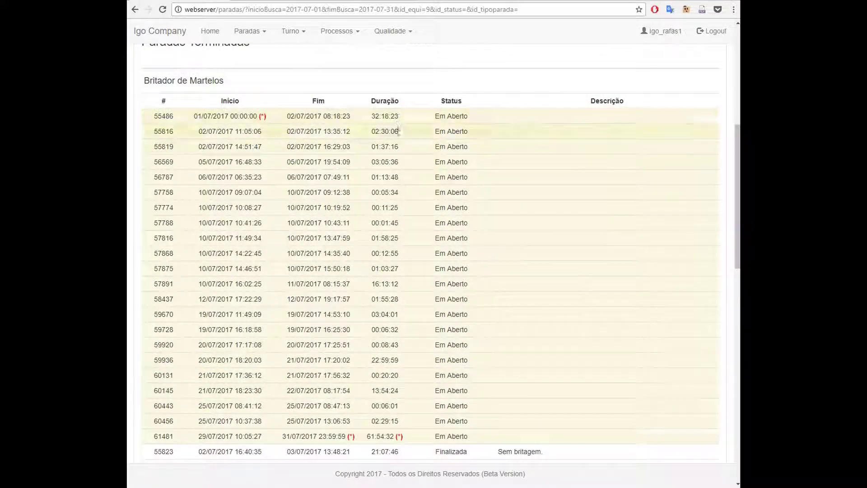
scroll(406, 248, down, 9)
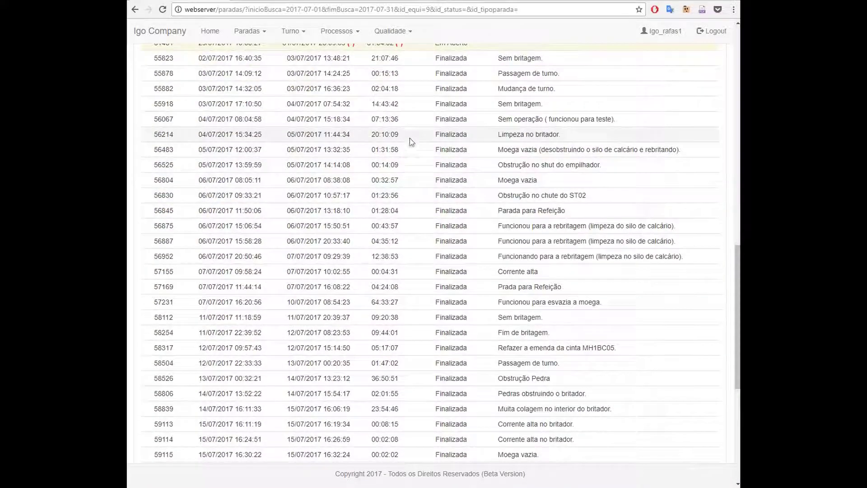
scroll(409, 248, down, 7)
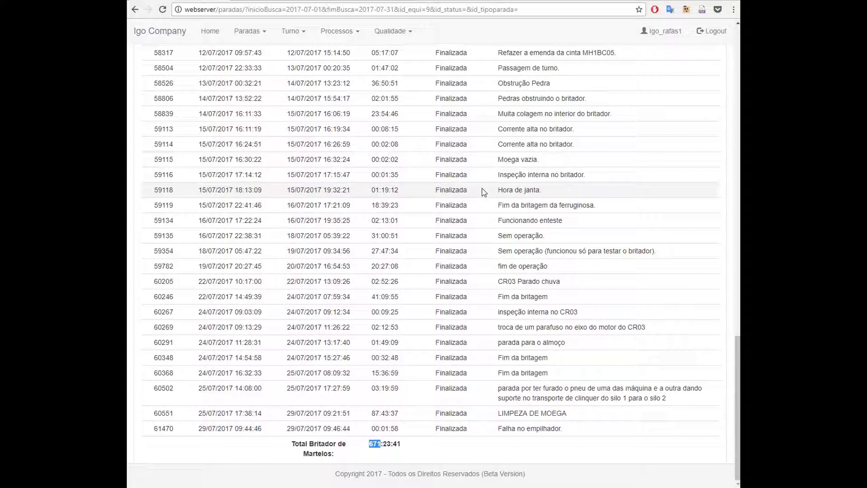
click(517, 194)
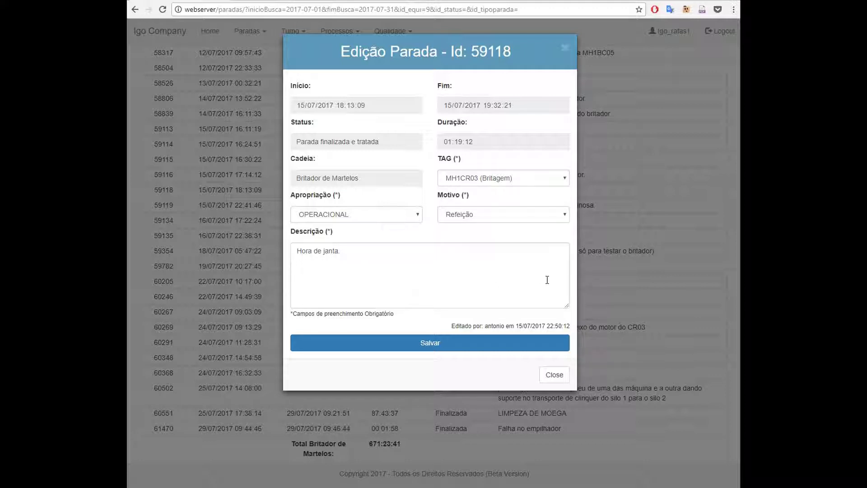
Close stop 59118, inspect stop 59135's 'Sem operação.' description, then close its editor
click(605, 286)
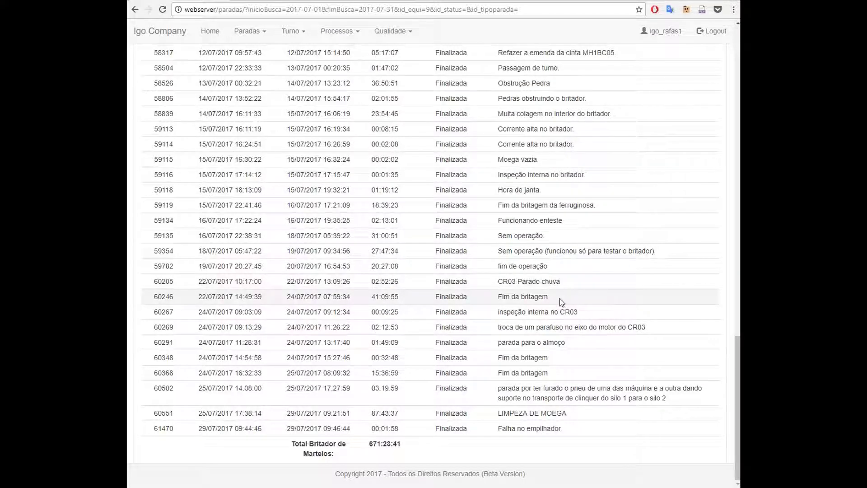
click(539, 235)
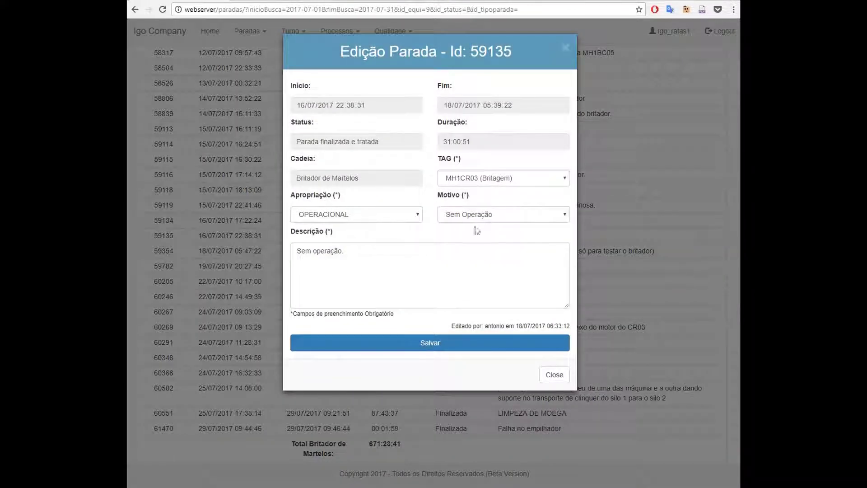
triple_click(364, 252)
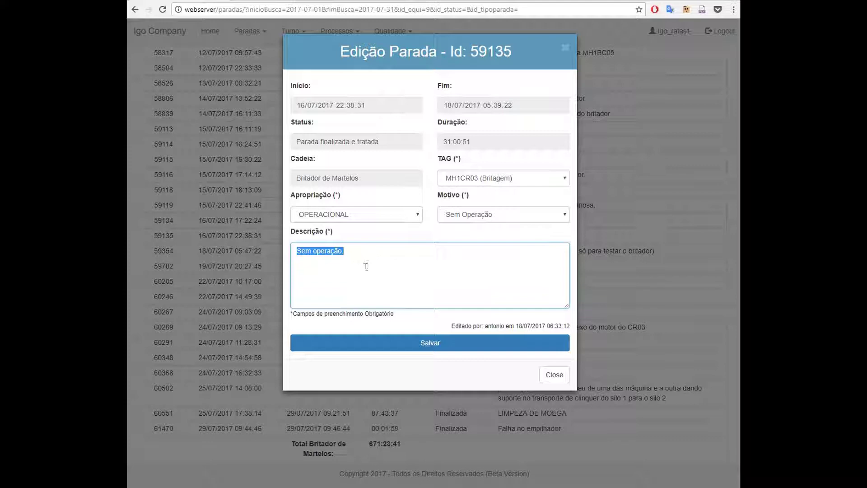
click(566, 48)
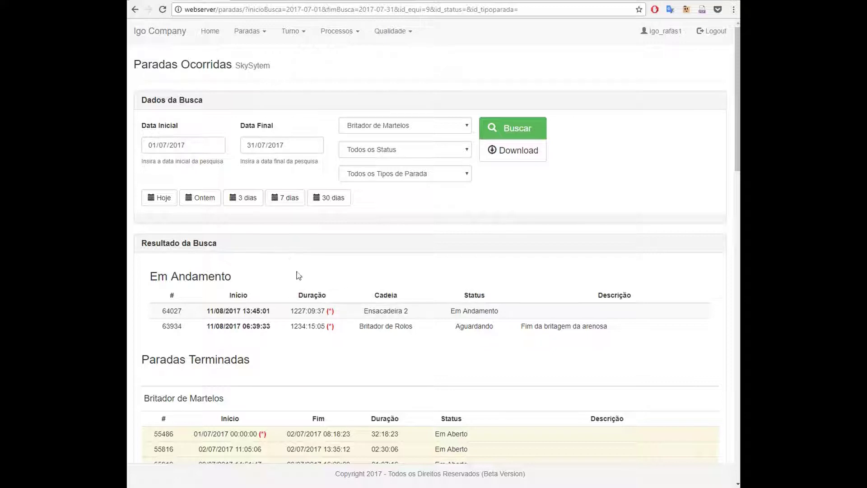
drag(231, 276, 151, 275)
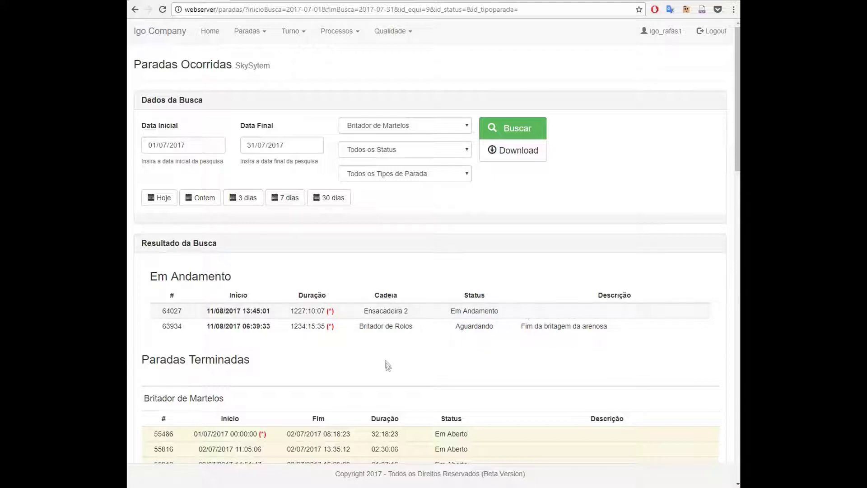
scroll(387, 364, down, 2)
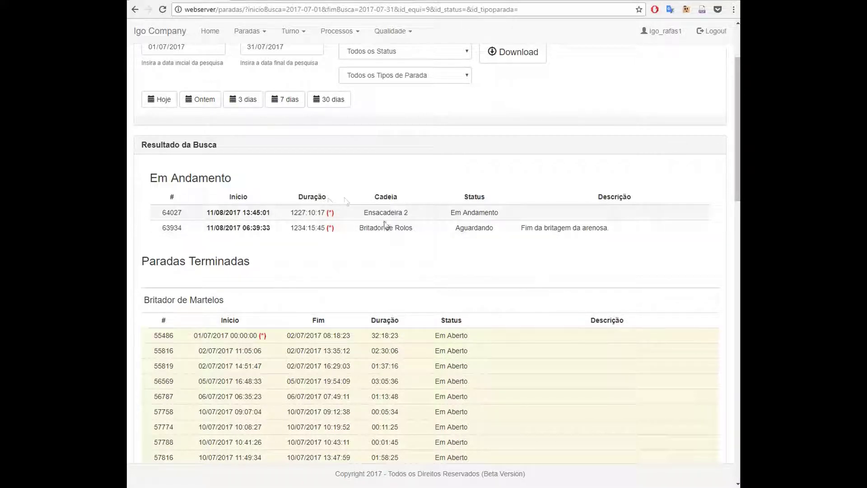
click(400, 229)
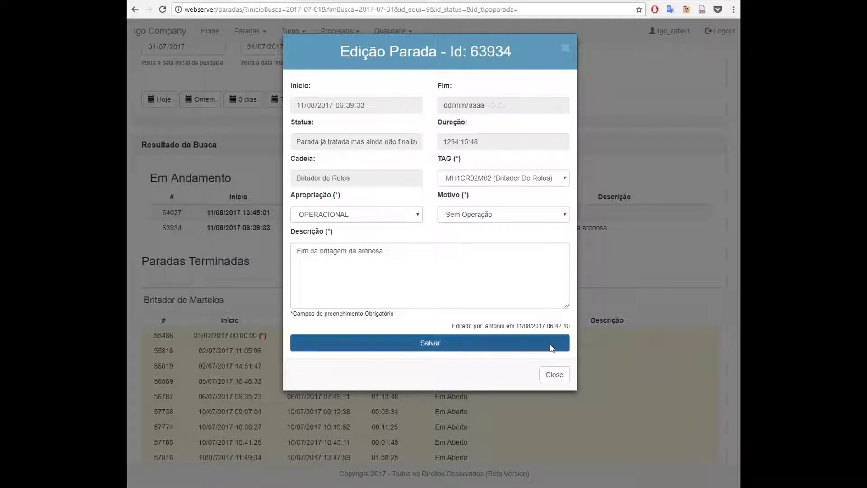
text(.)
click(546, 377)
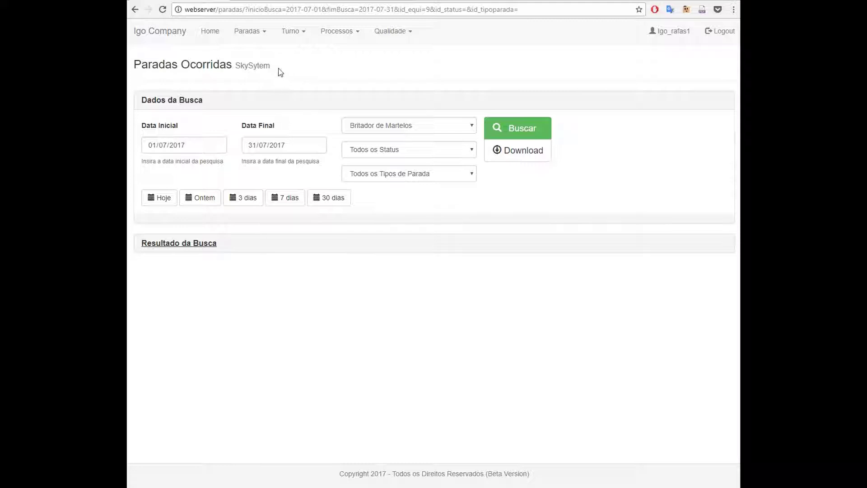
On the PROMAN page, search finished stops from 24/07/2017 to 24/07/2017
click(248, 31)
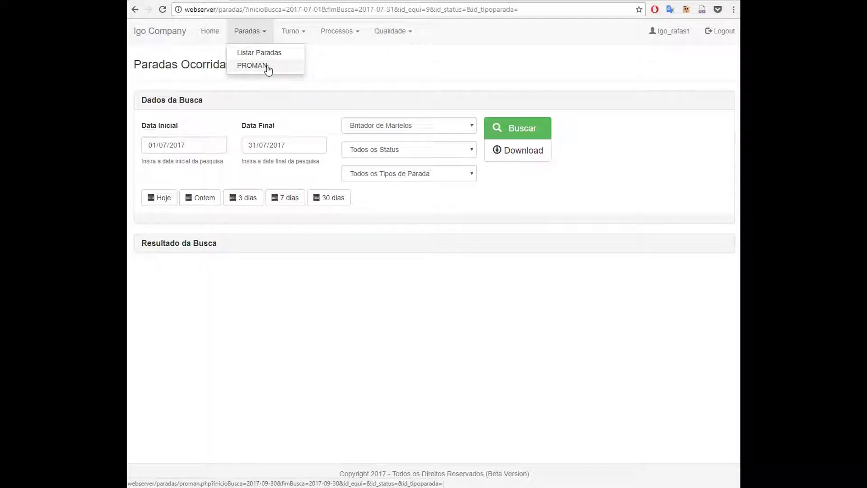
click(253, 66)
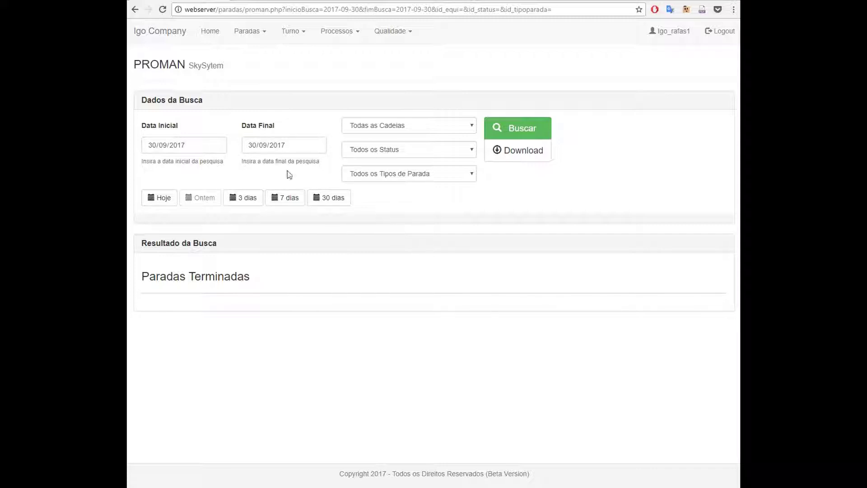
click(153, 146)
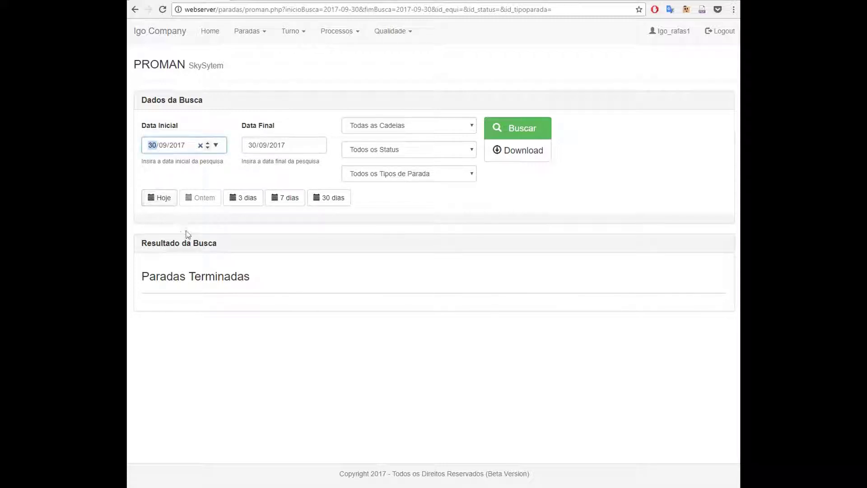
text(24/07)
click(252, 146)
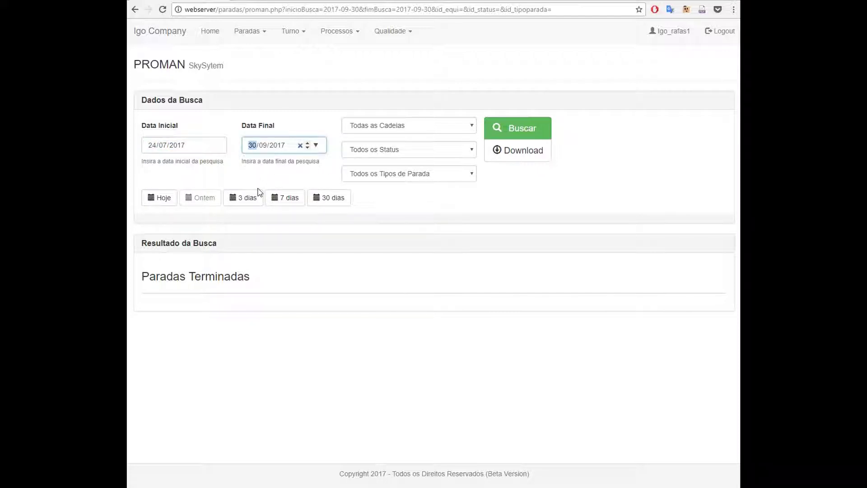
text(2407)
click(519, 122)
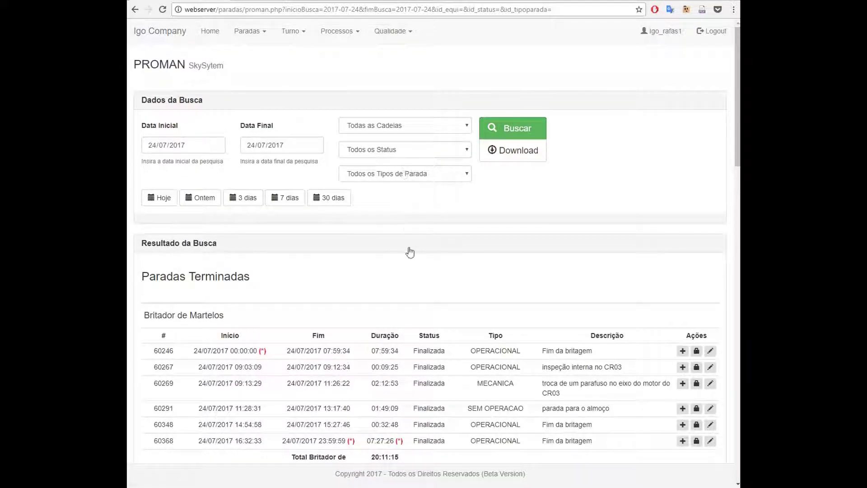
scroll(411, 252, down, 3)
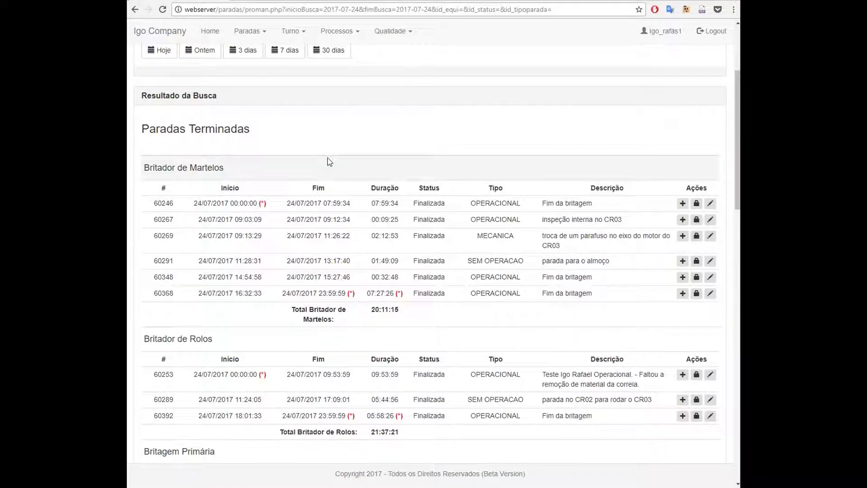
scroll(330, 172, down, 2)
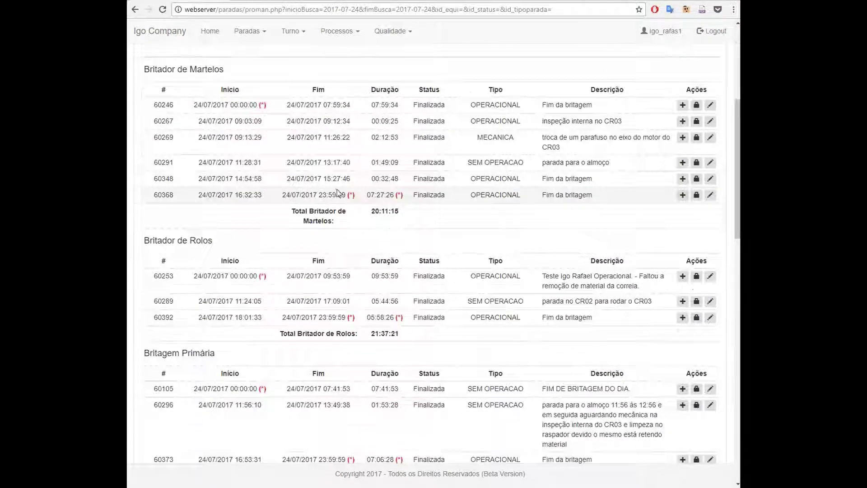
scroll(337, 192, up, 4)
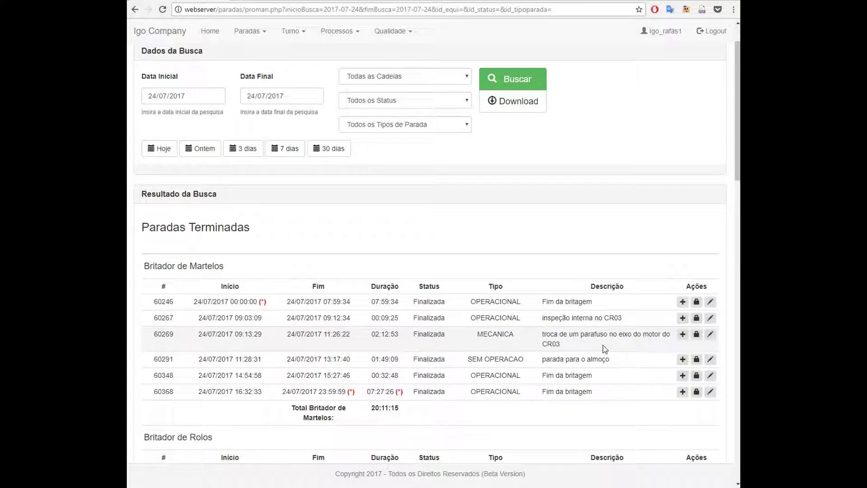
scroll(603, 345, down, 1)
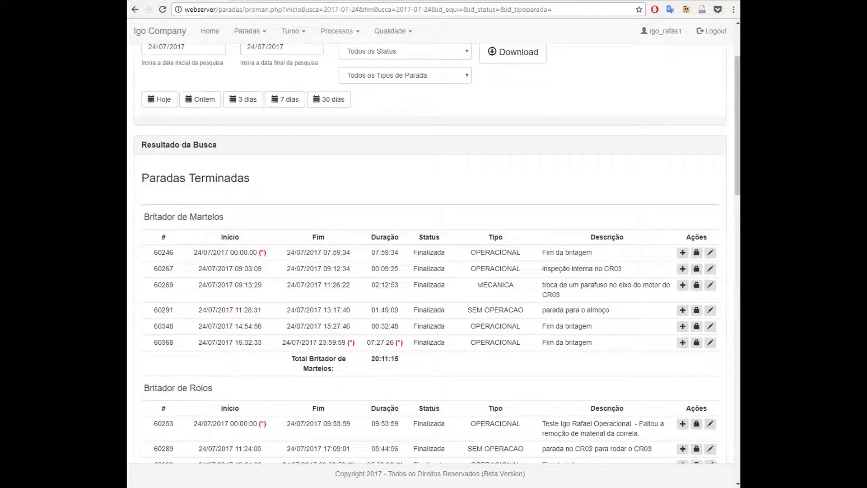
scroll(434, 253, up, 2)
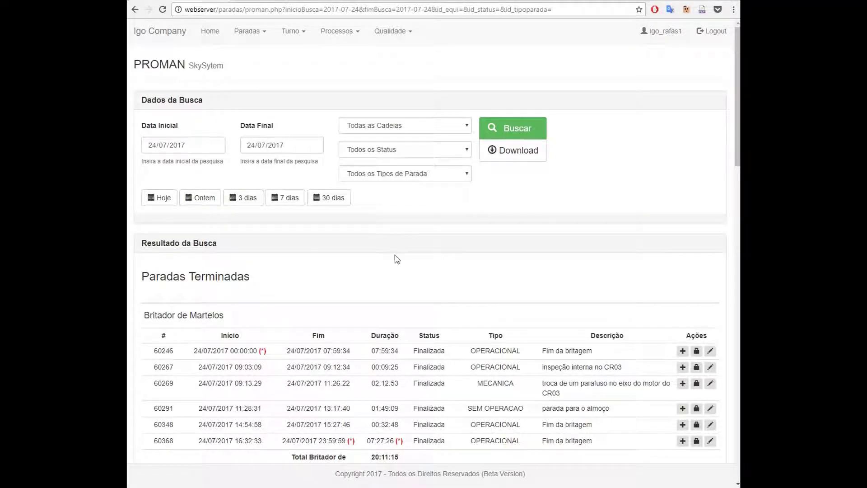
scroll(395, 258, down, 2)
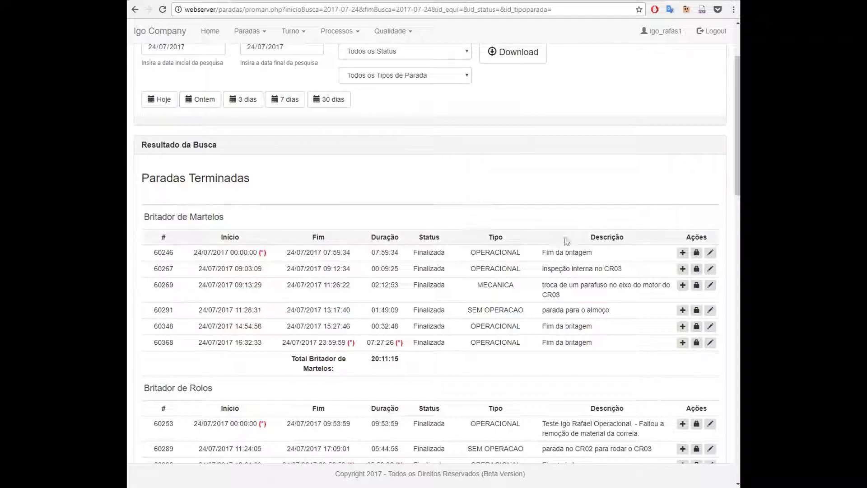
scroll(566, 241, down, 3)
scroll(450, 196, up, 3)
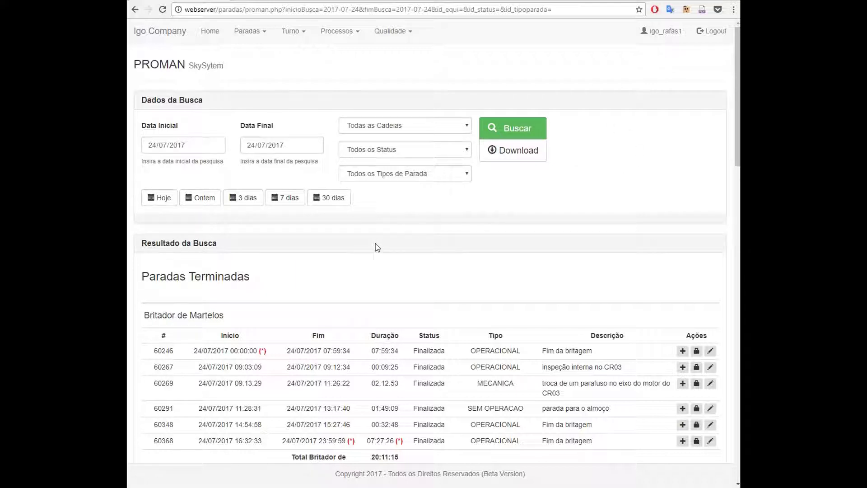
scroll(362, 248, down, 2)
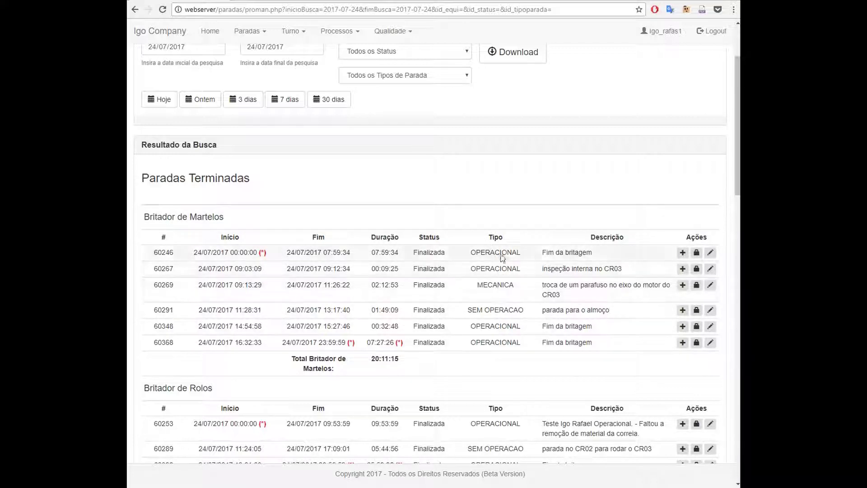
scroll(501, 266, down, 3)
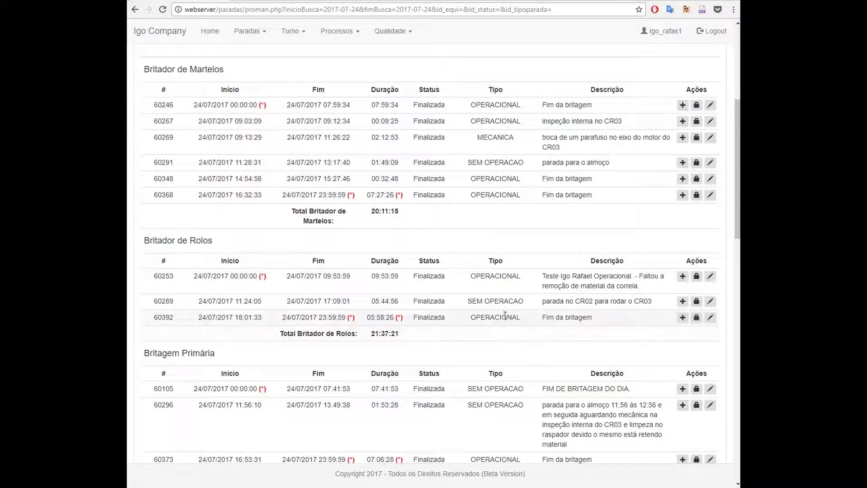
scroll(515, 284, down, 7)
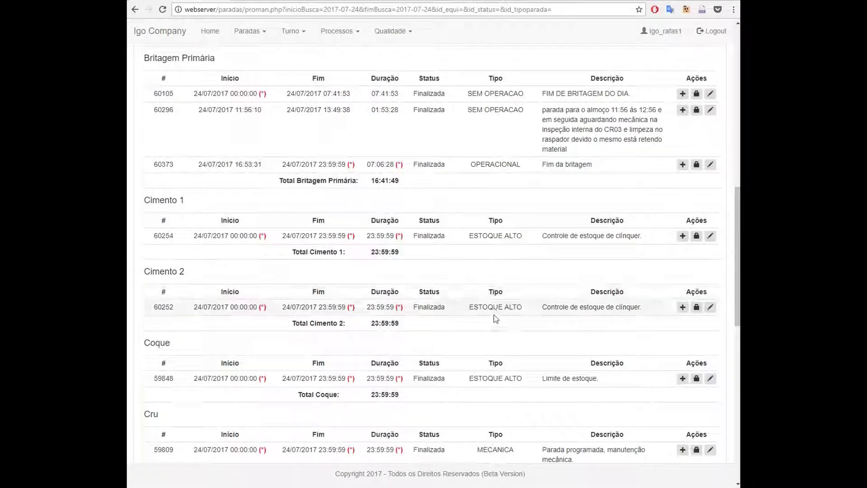
scroll(492, 316, down, 3)
scroll(497, 335, down, 4)
scroll(497, 325, down, 4)
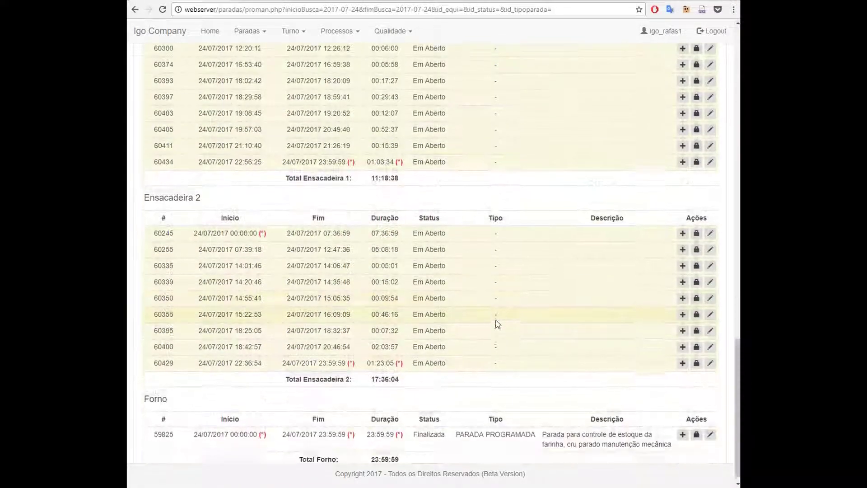
scroll(494, 300, up, 16)
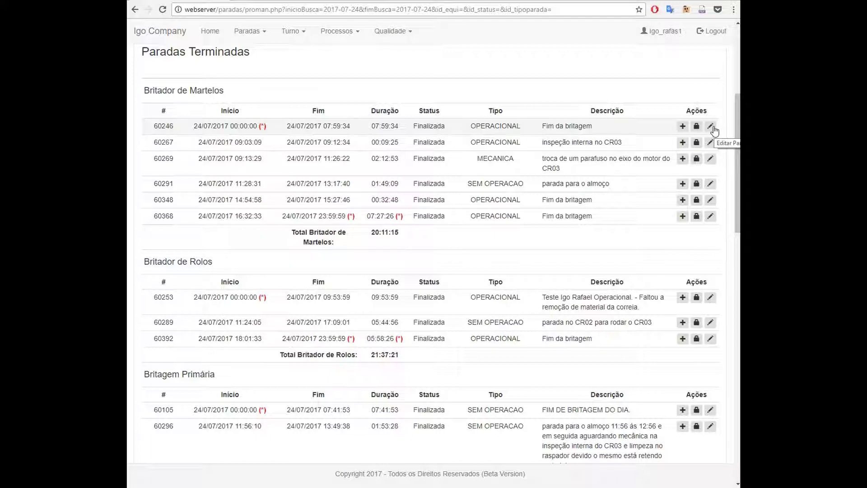
click(711, 128)
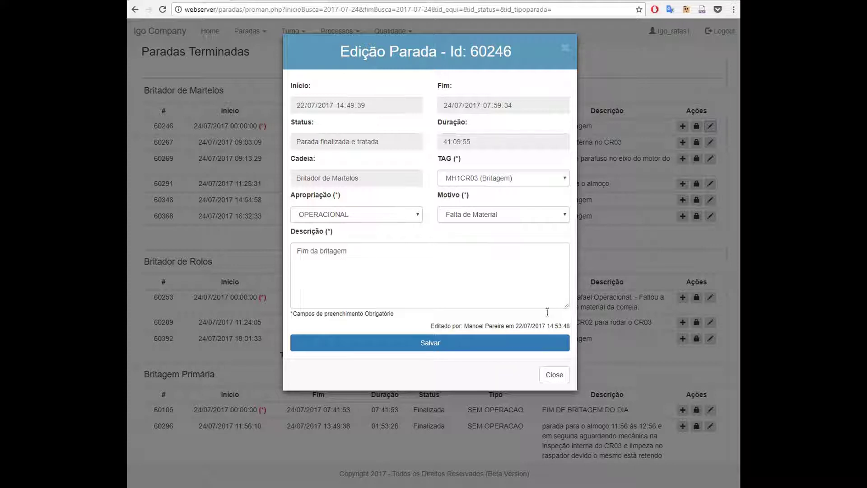
click(554, 376)
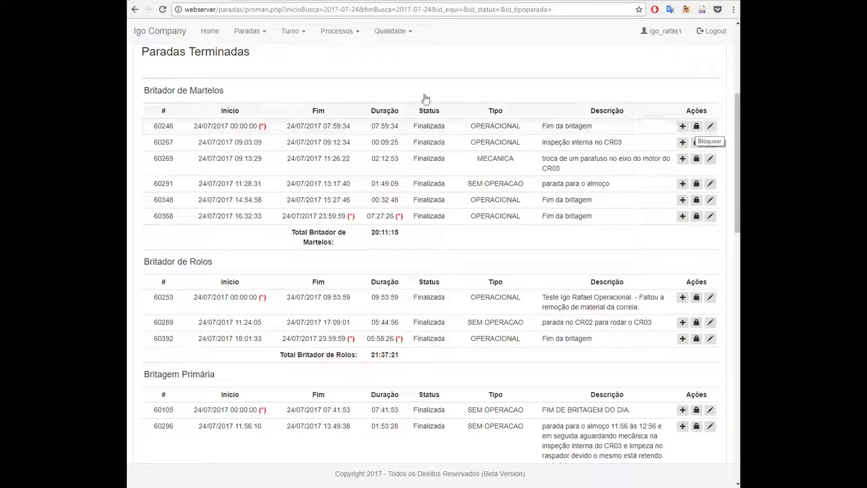
scroll(332, 139, up, 5)
Go back to the Paradas Ocorridas search and rerun it for 24/07/2017
click(135, 9)
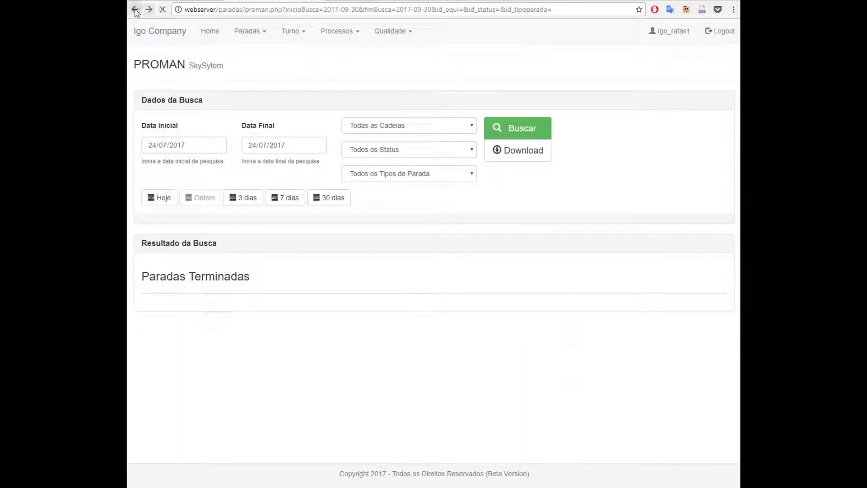
click(136, 9)
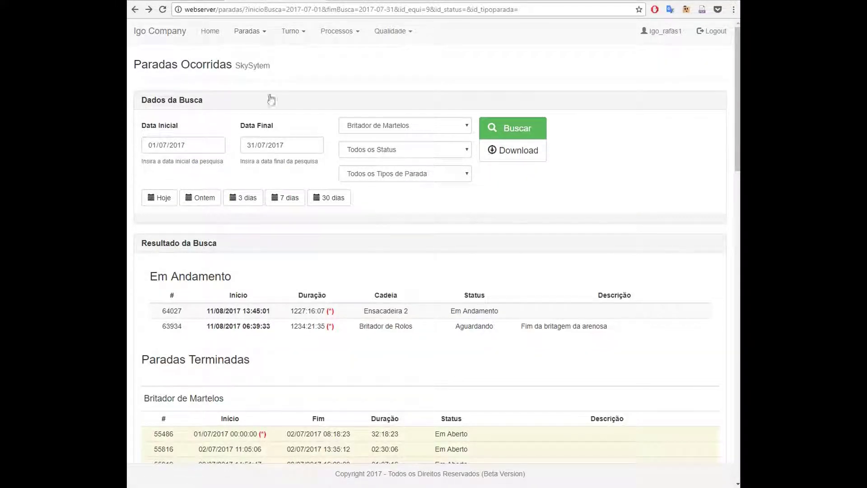
click(151, 146)
text(24)
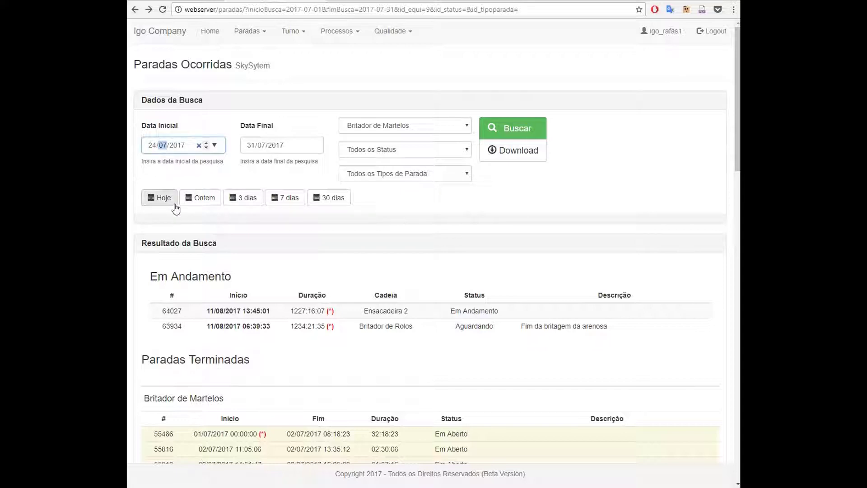
click(251, 146)
text(2)
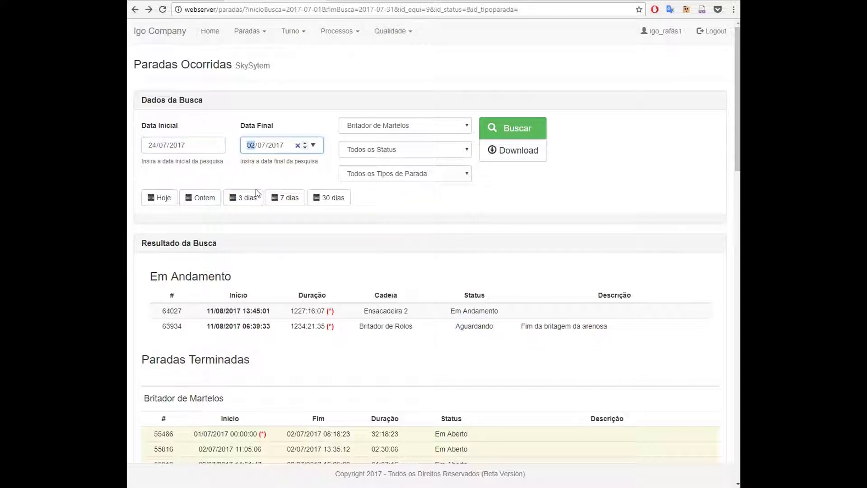
text(8)
click(491, 203)
scroll(364, 223, down, 3)
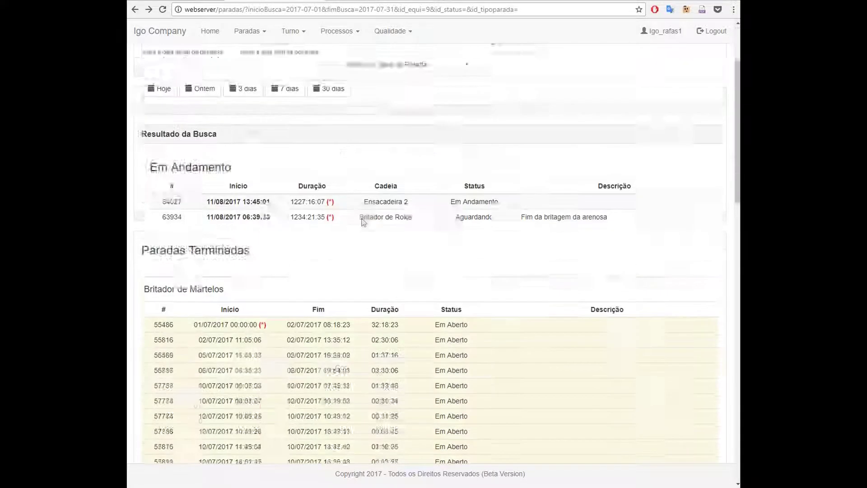
scroll(350, 138, up, 3)
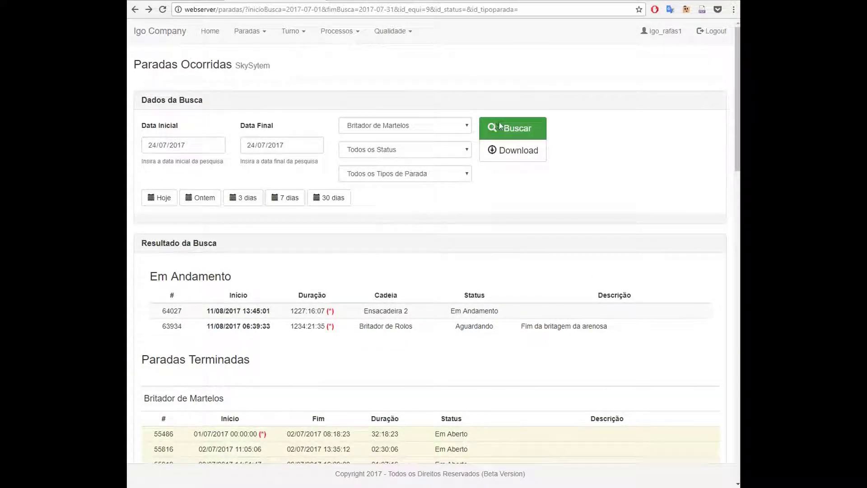
click(500, 126)
Switch to the PROMAN results page for the same day
scroll(424, 266, down, 2)
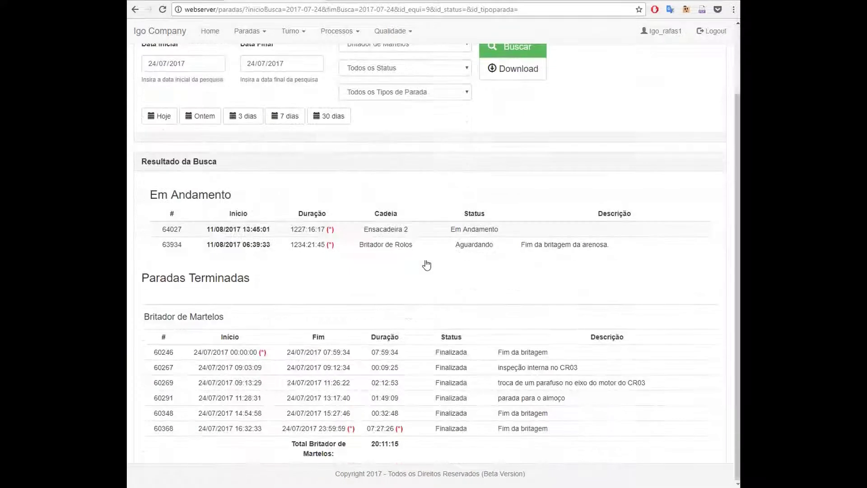
click(201, 31)
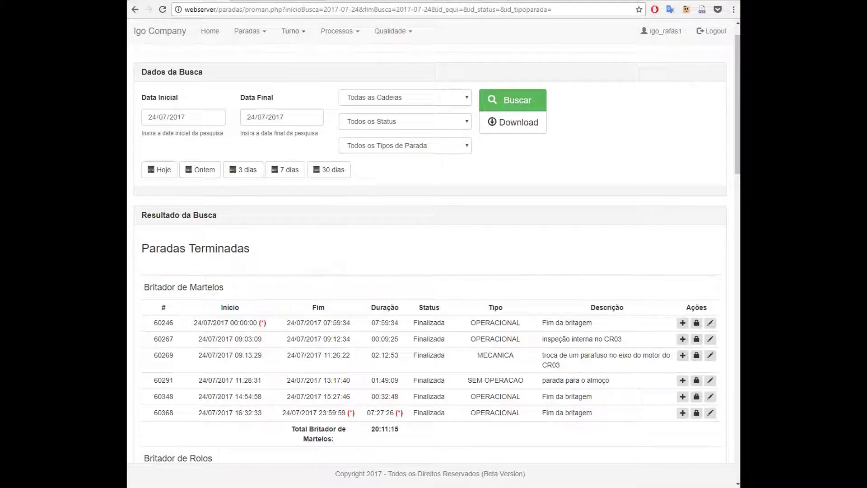
key(alt+Left)
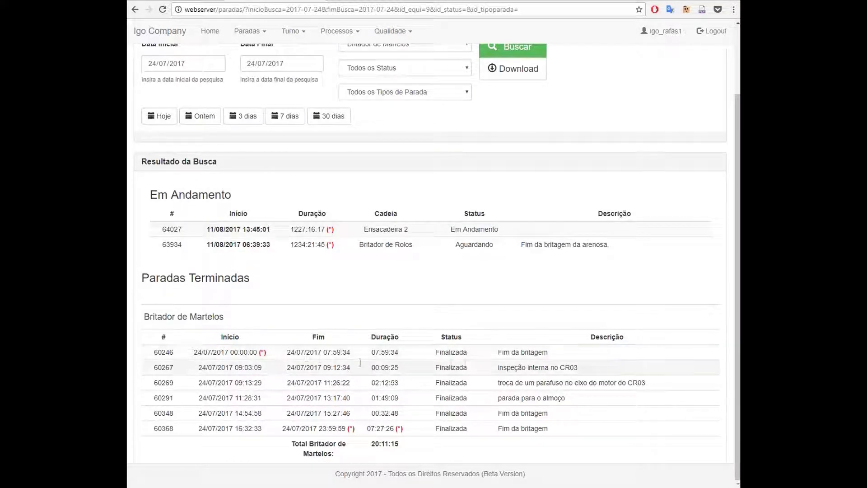
key(alt+Right)
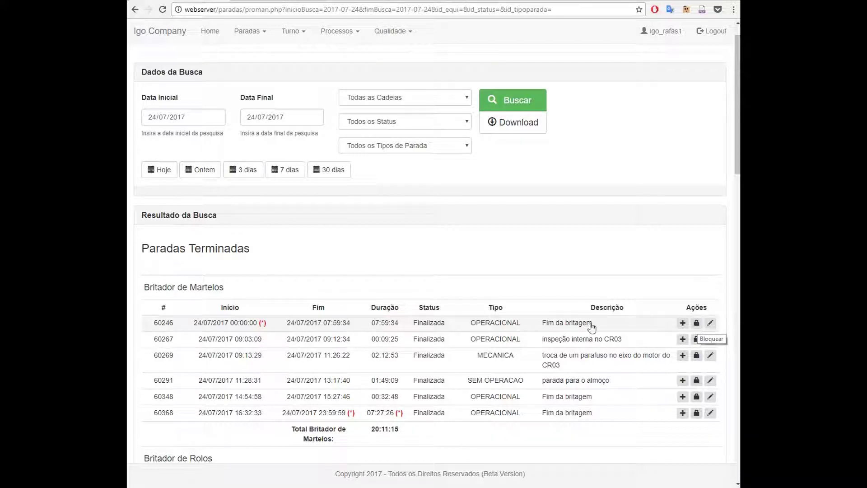
Lock stop 60246, confirm the alert, reload, and open its details
click(697, 324)
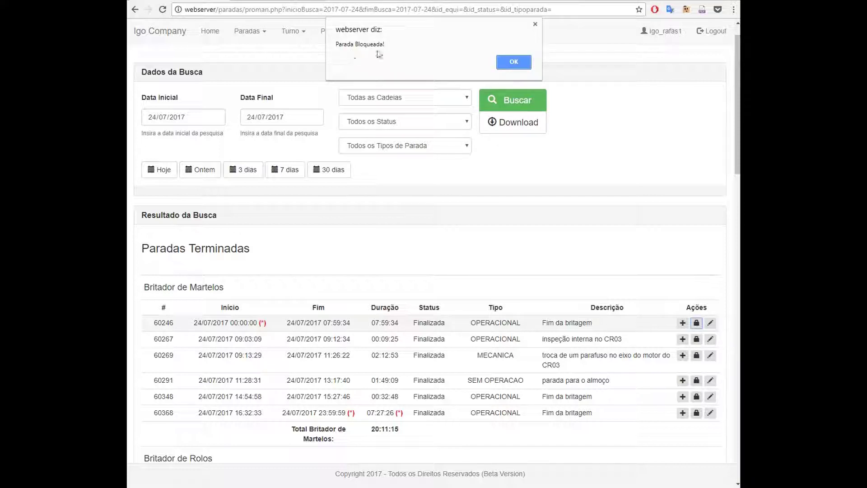
click(514, 62)
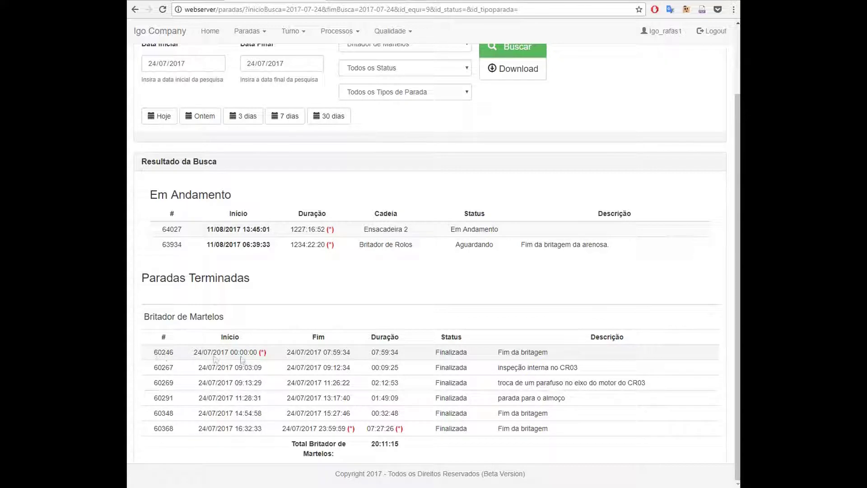
key(F5)
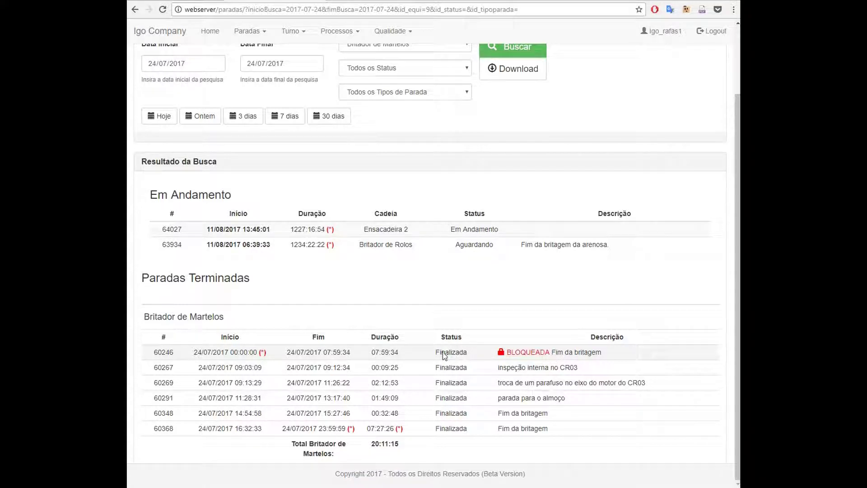
click(440, 352)
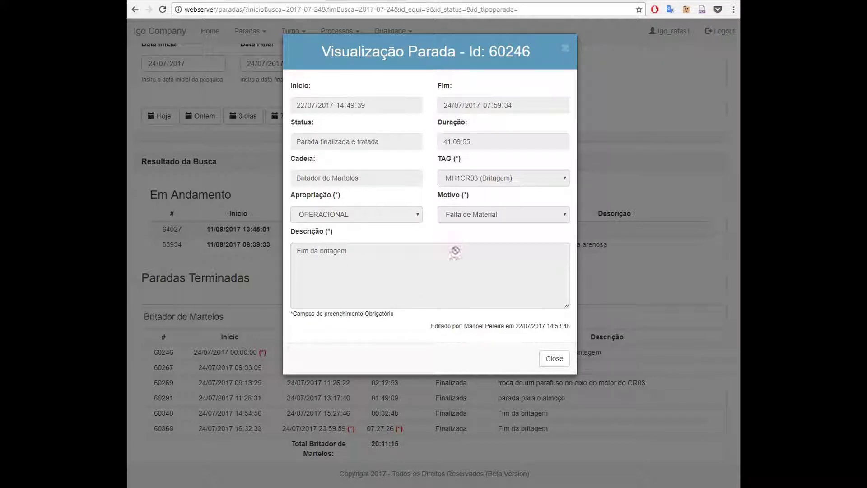
Close and reopen stop 60246's Visualização Parada details, then close them again
click(565, 47)
click(459, 356)
click(568, 48)
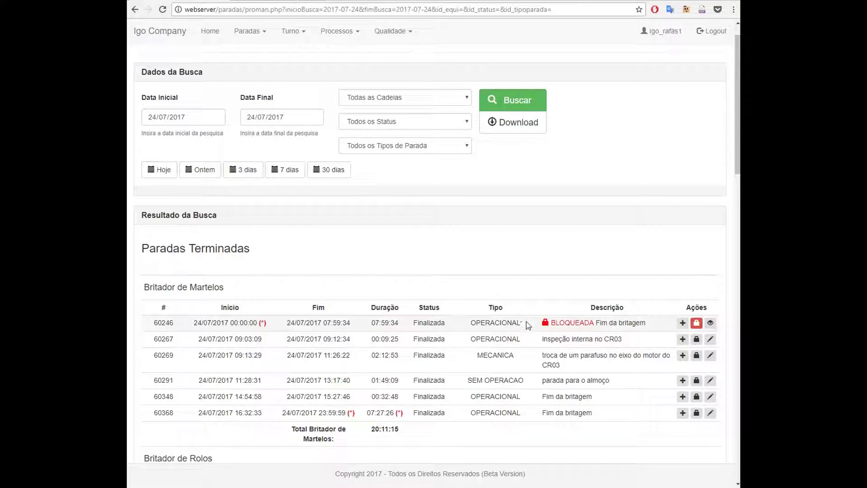
click(711, 323)
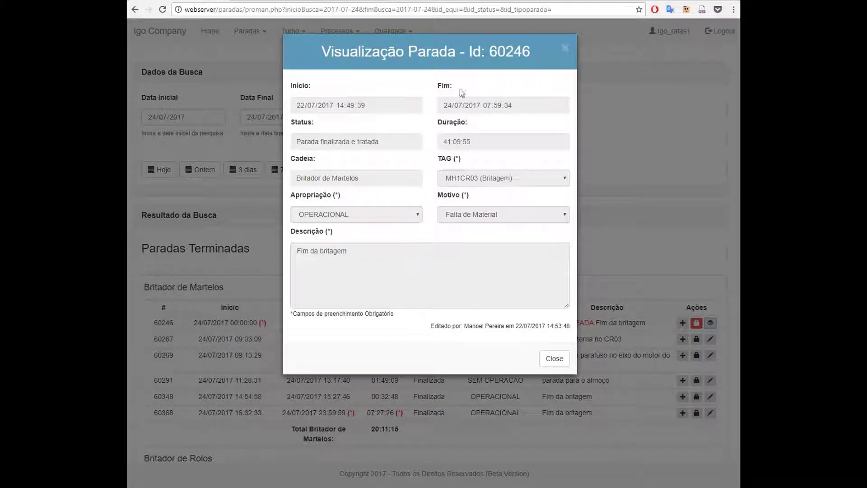
click(563, 46)
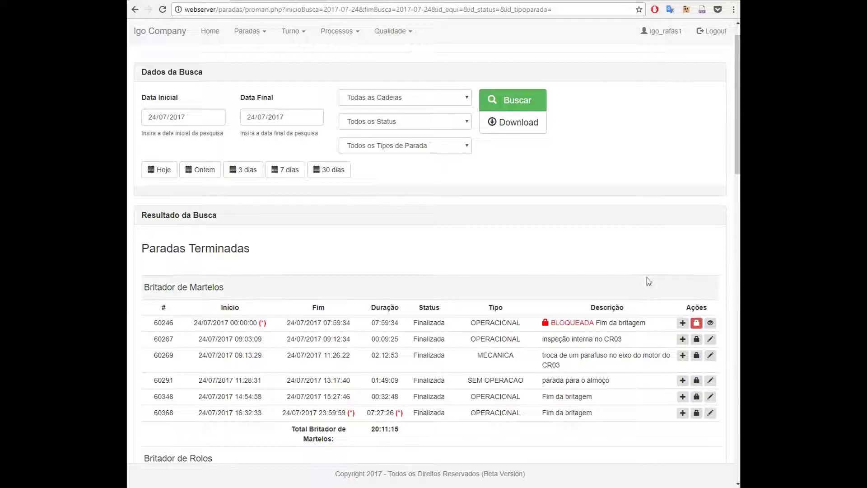
Start a new appropriation for stop 60246 with Fim 24/07/2017 06:59:34, duration 40:09:55
click(683, 322)
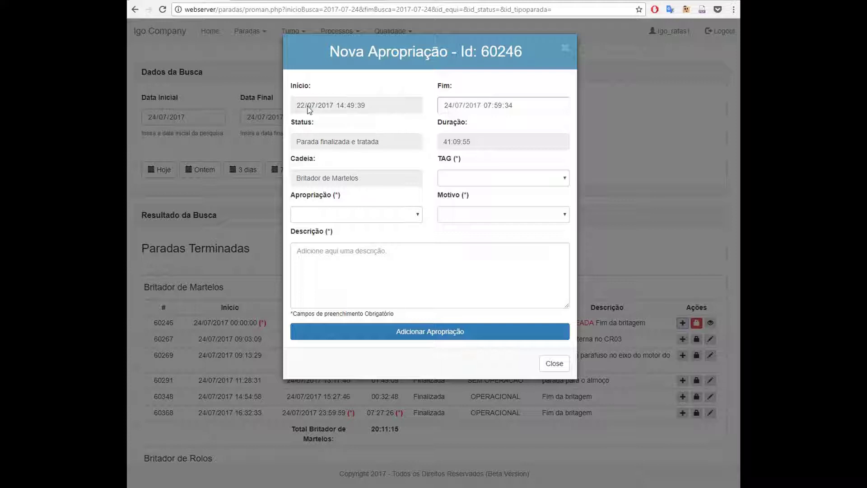
click(344, 107)
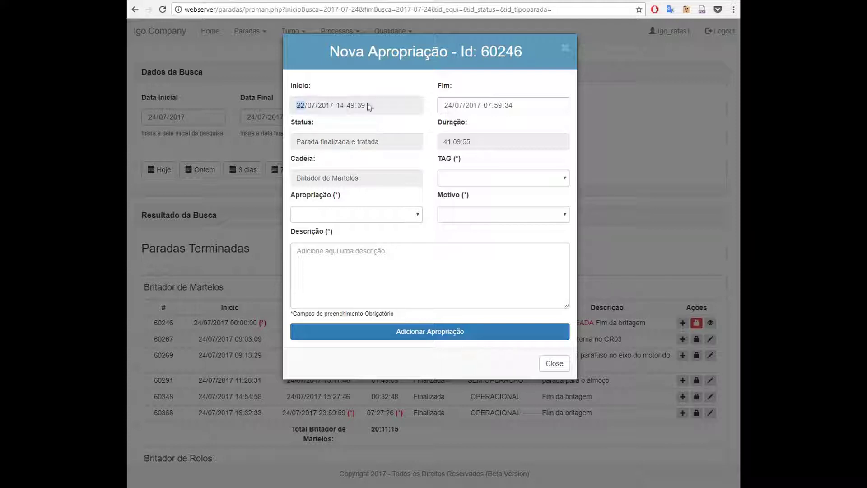
click(362, 105)
click(487, 106)
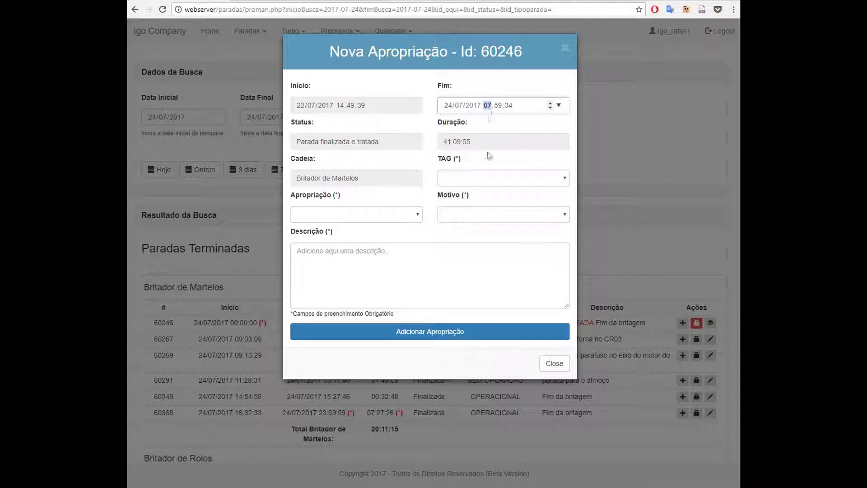
text(6)
click(501, 143)
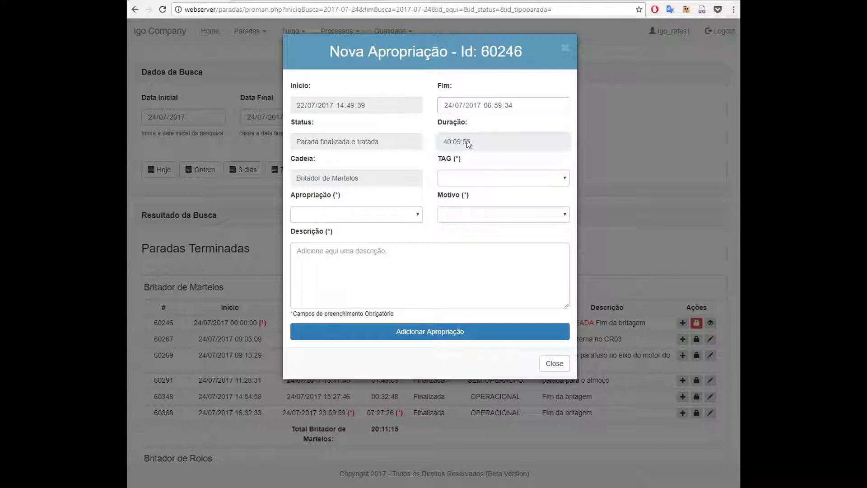
Set Apropriação to OPERACIONAL, TAG to MH1CR03 (Britagem), and Motivo to Entupimento
click(403, 215)
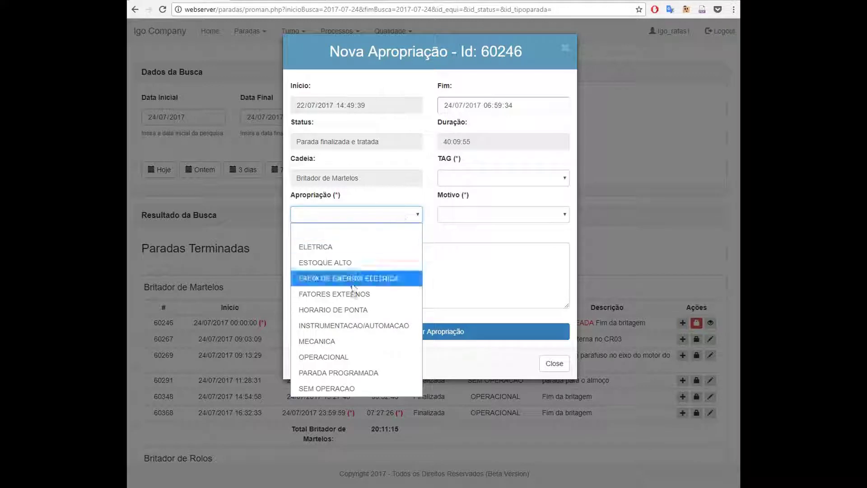
click(356, 356)
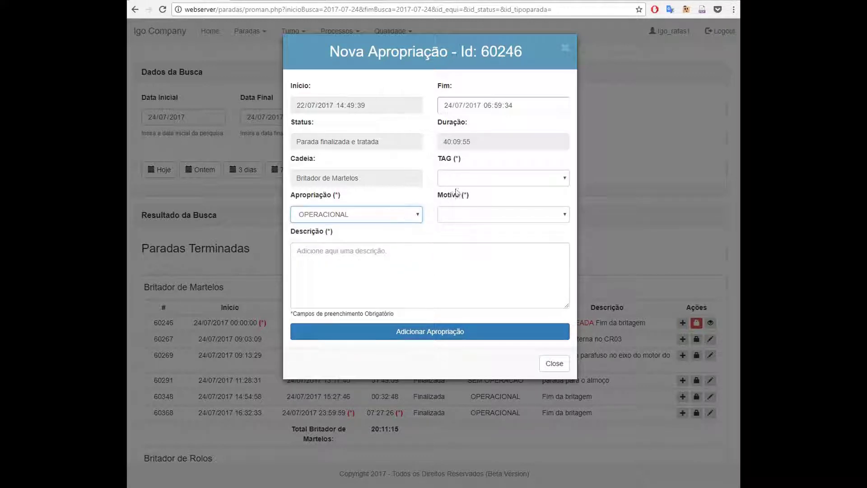
click(464, 180)
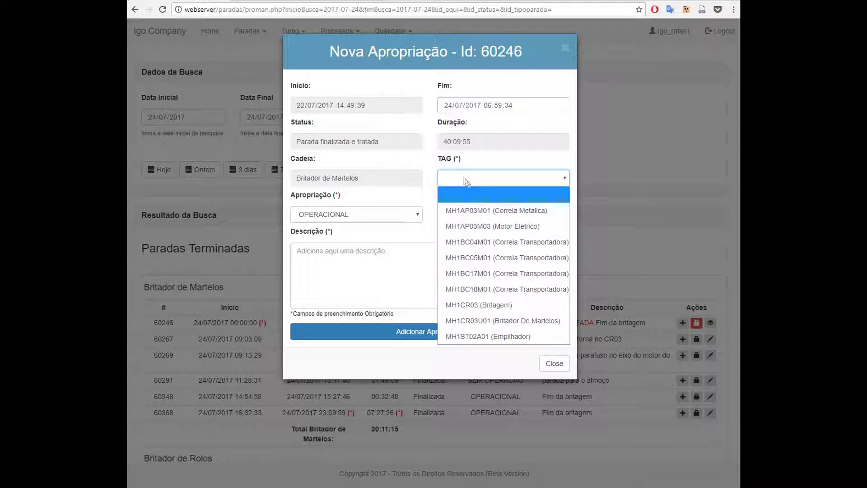
click(505, 307)
click(470, 215)
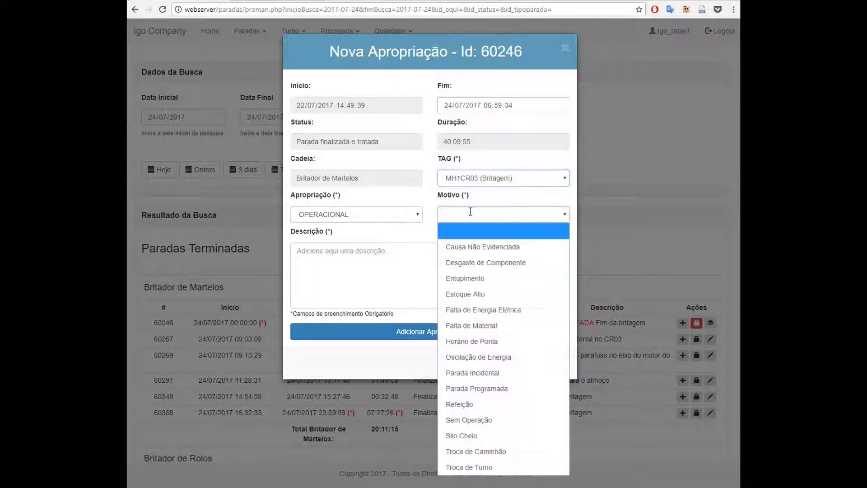
click(474, 278)
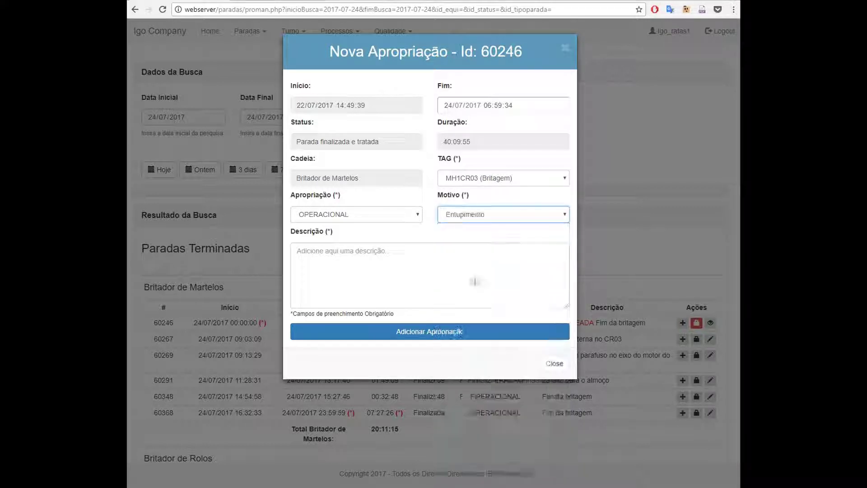
Enter the description 'Houve um entupimento.'
click(355, 262)
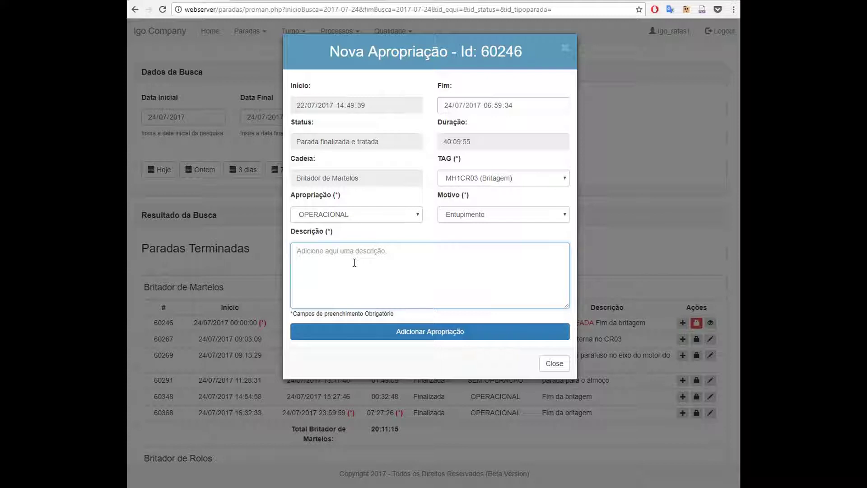
text(h)
key(BackSpace)
text(Houve um entupimento.)
Add the appropriation to stop 60246 and acknowledge the 'Apropriação inserida' alert
click(434, 335)
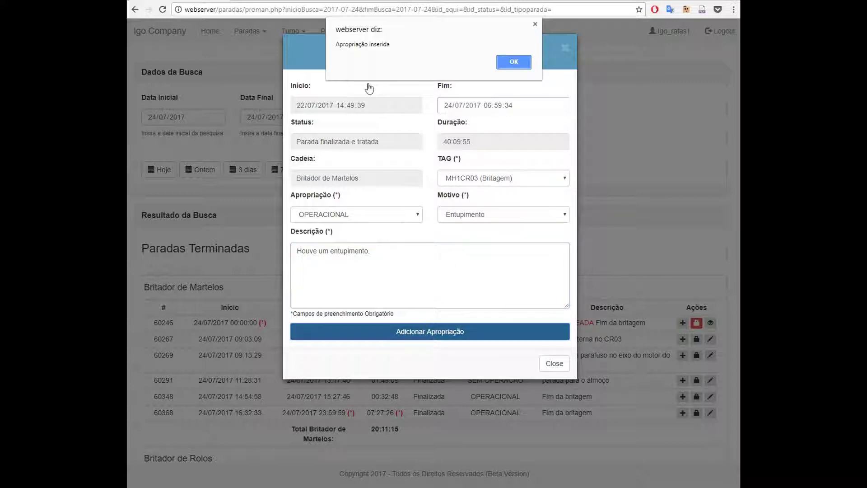
click(515, 62)
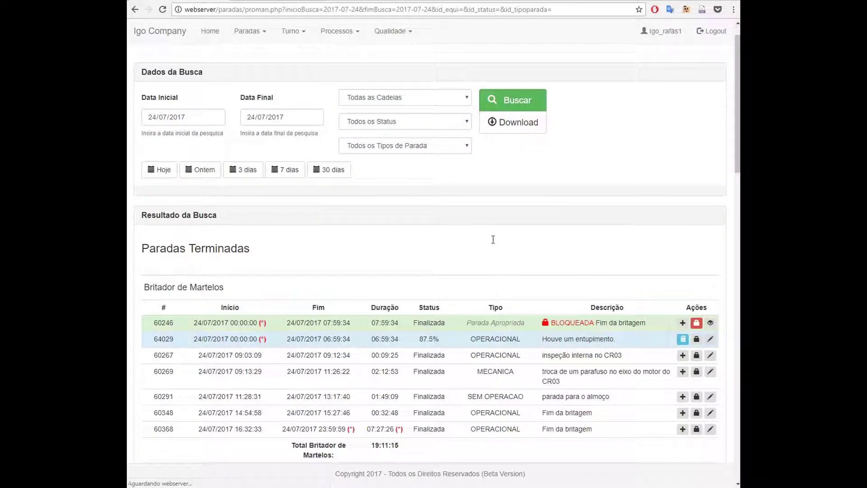
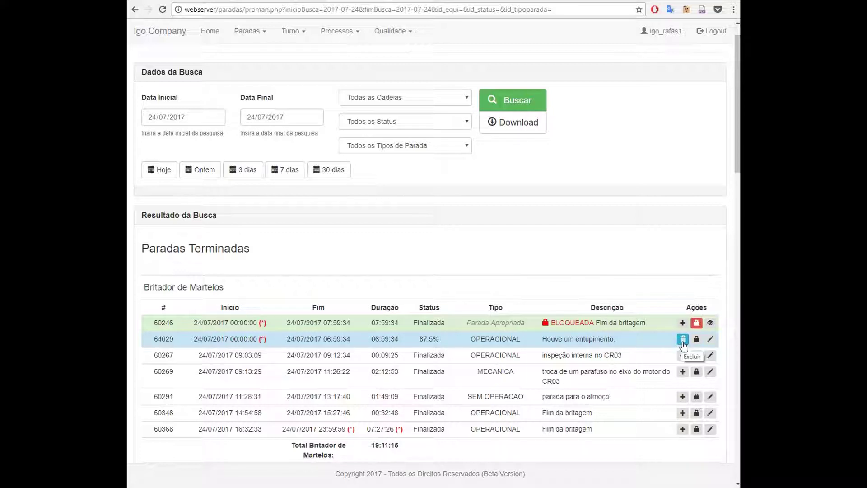
Open and close the stop 64029 editing form and the stop 60246 new appropriation form
click(711, 339)
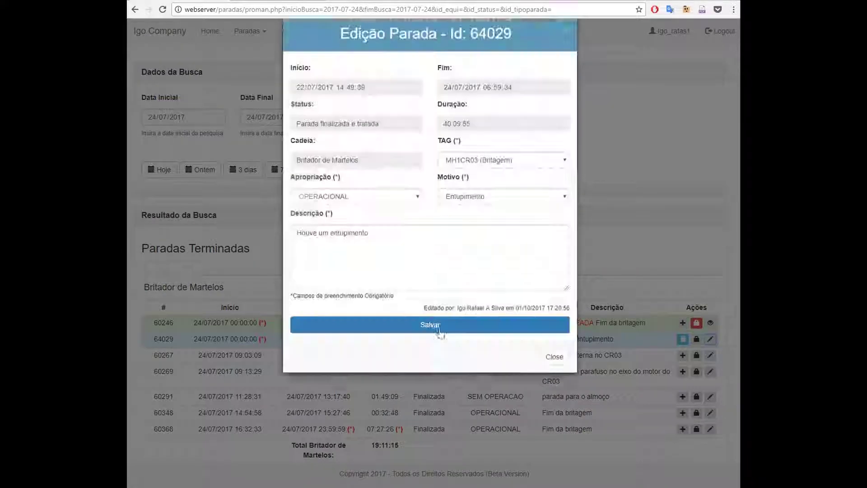
click(627, 229)
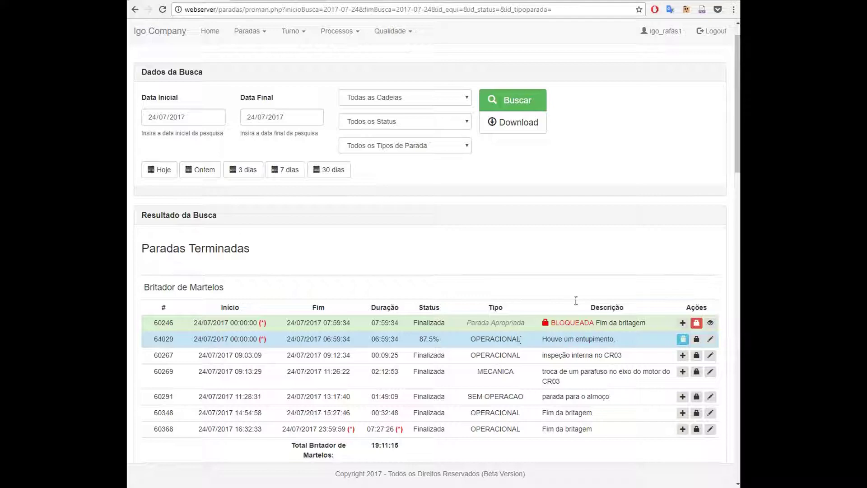
click(682, 323)
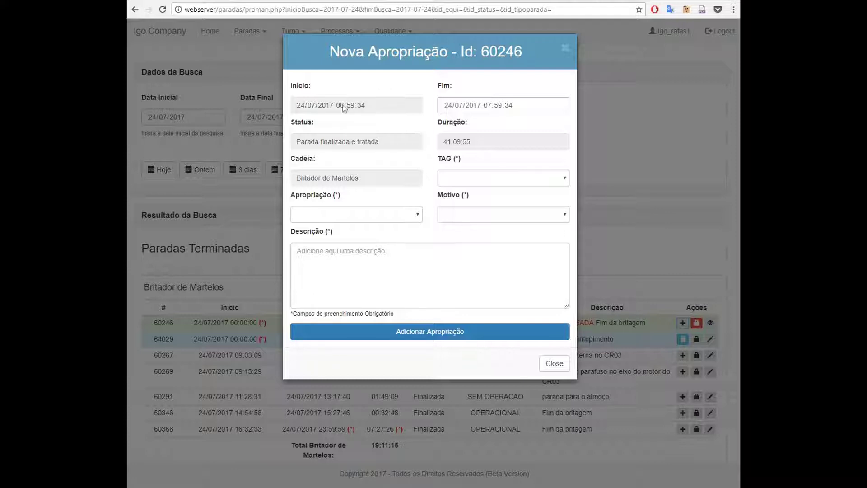
click(565, 48)
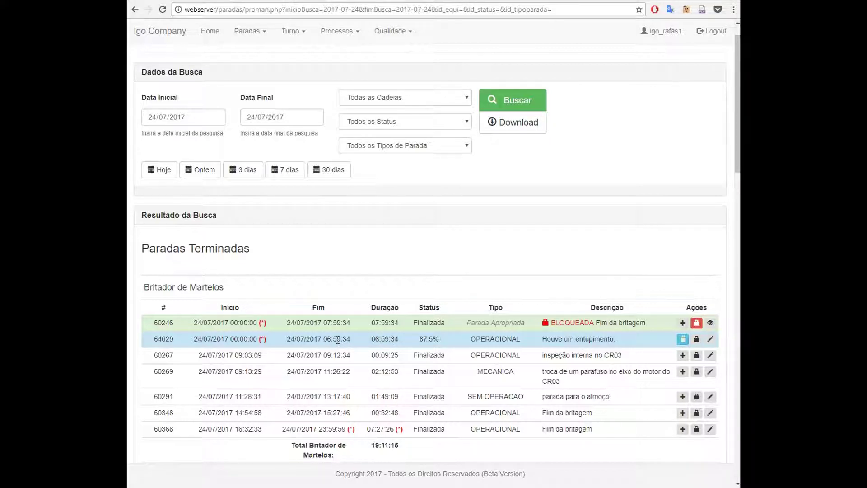
click(683, 323)
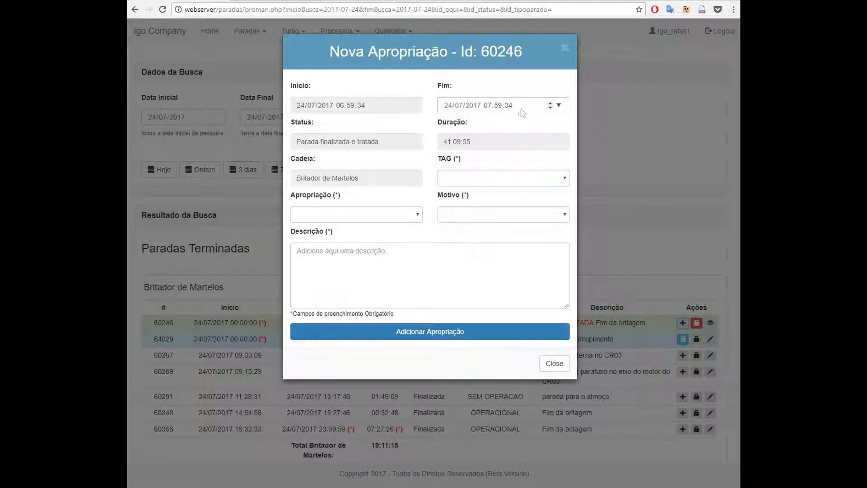
click(565, 48)
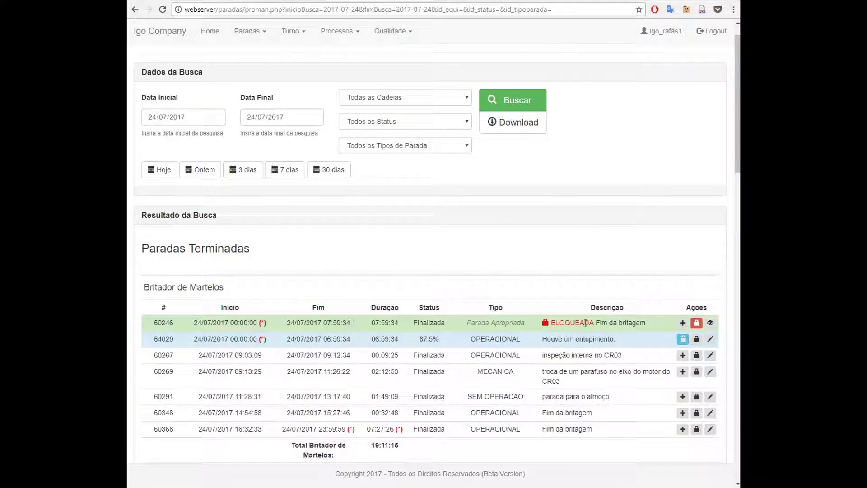
Start a new appropriation for stop 60246 running 06:59:34 to 07:59:34, 1:00:00 duration
click(683, 323)
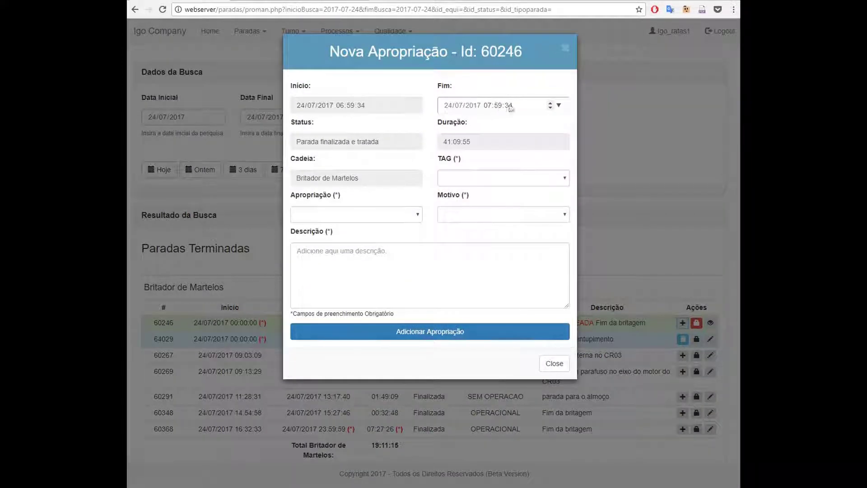
click(511, 108)
click(503, 143)
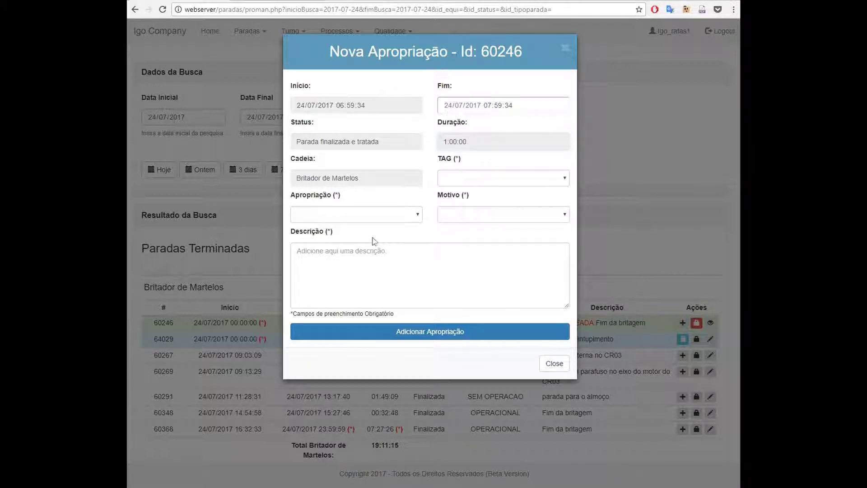
click(379, 215)
Set Apropriação to MECANICA, TAG to MH1BC04M01 and Motivo to Desalinhamento
click(371, 343)
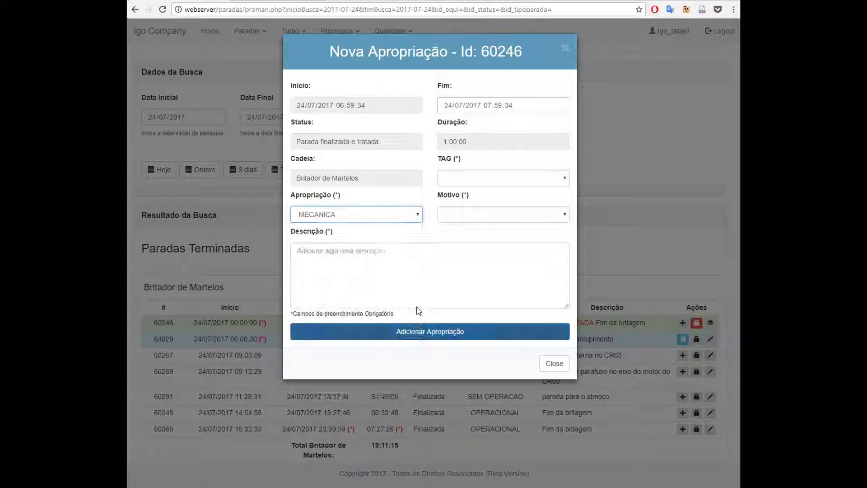
click(528, 176)
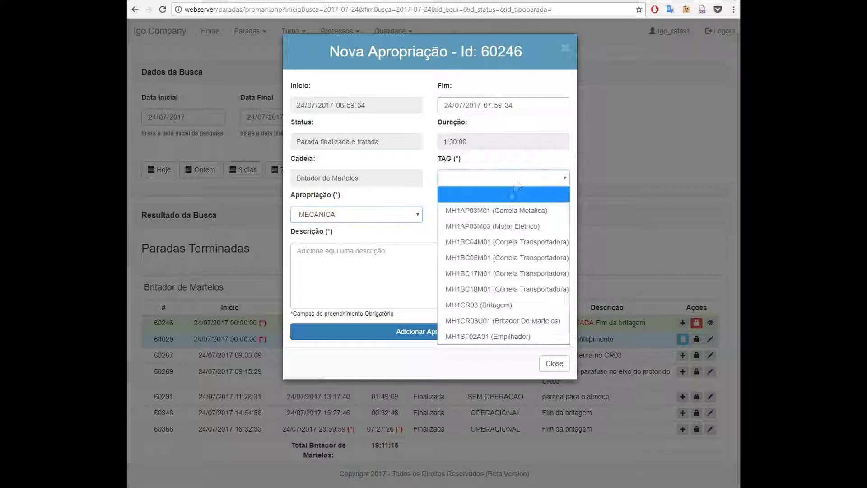
click(517, 242)
click(542, 215)
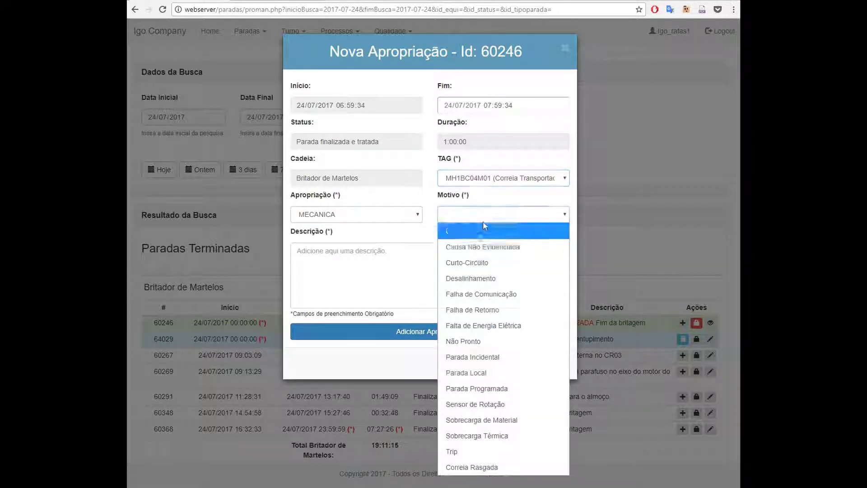
click(482, 280)
Describe it as 'Desalinhamento ocorrido devido a pressa na montagem.' and save it as appropriation 64030
click(397, 271)
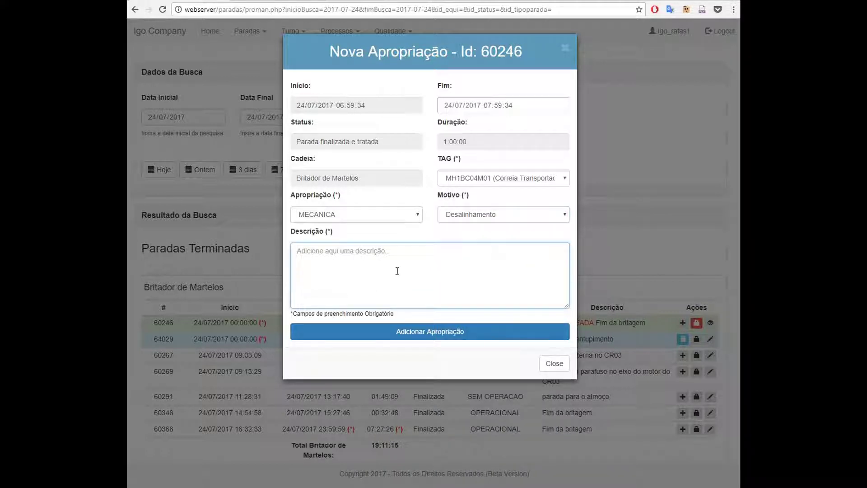
text(Desalinhamento ocorrido devido a pressa na montagem.)
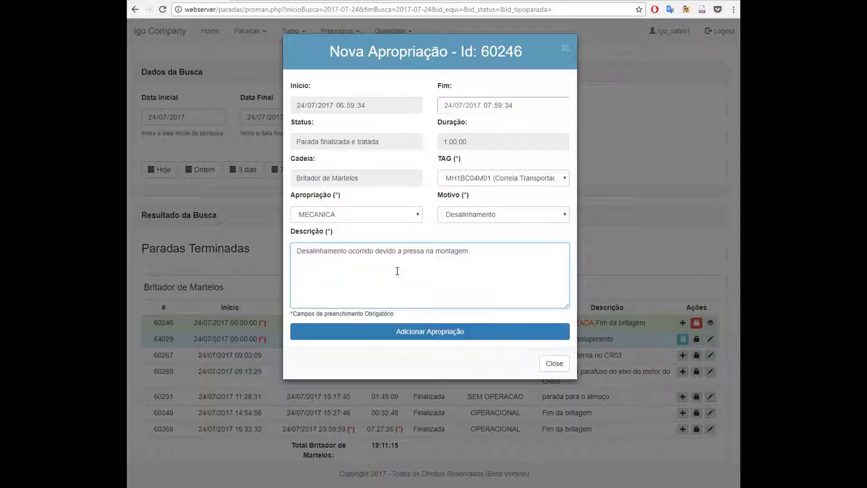
click(427, 329)
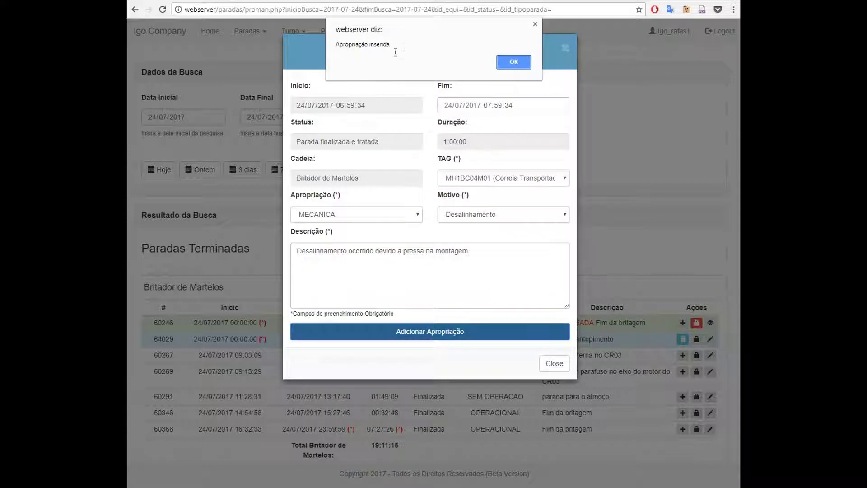
click(514, 62)
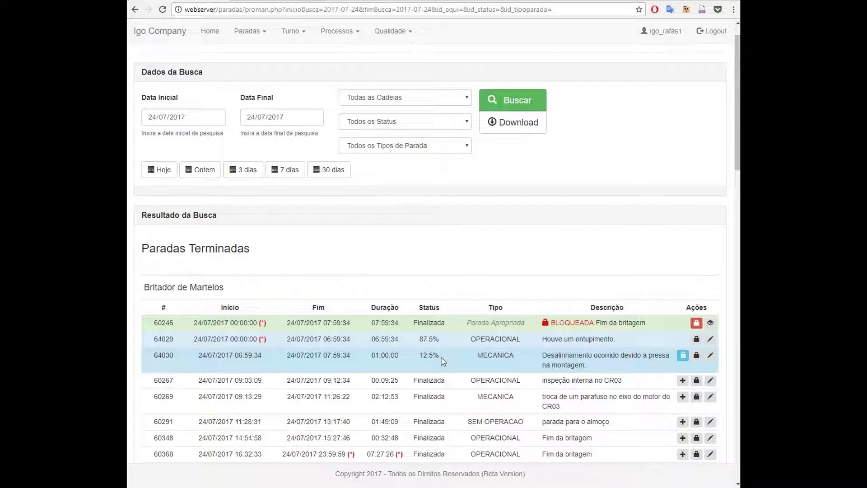
drag(441, 356, 419, 338)
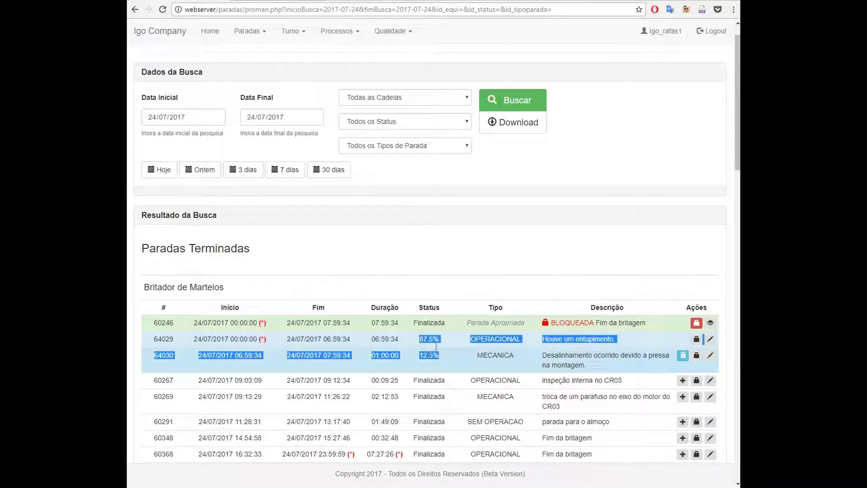
click(435, 347)
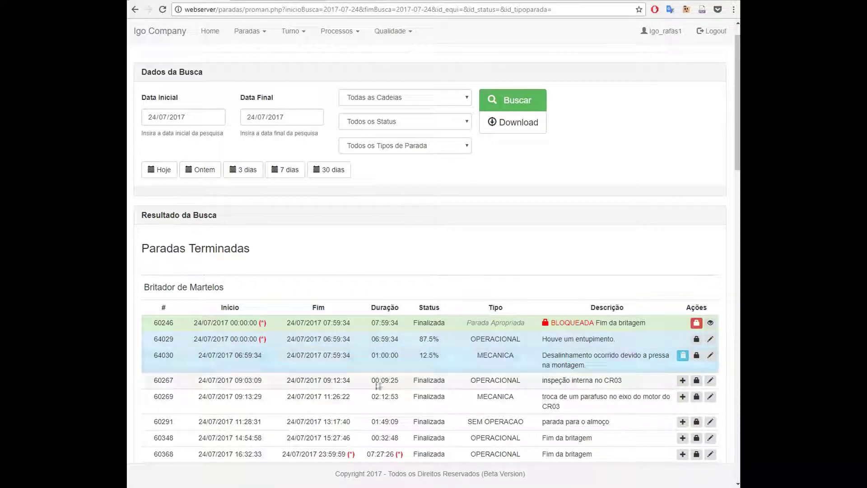
mouse_move(233, 323)
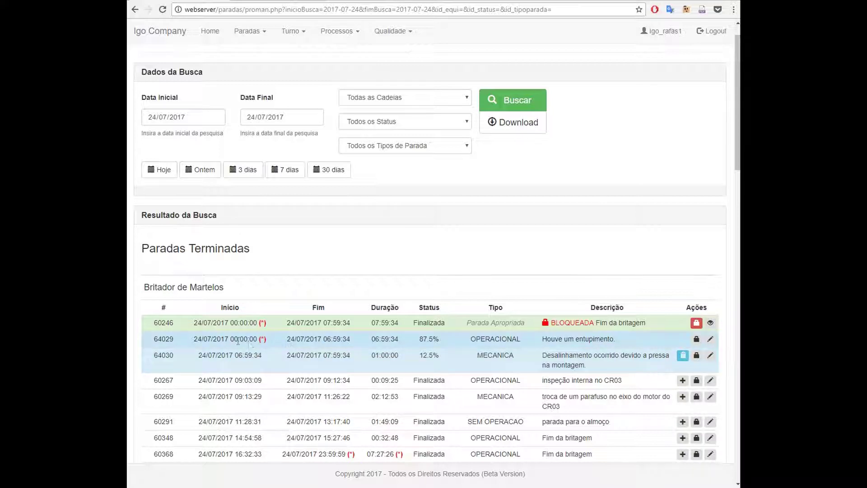
Lock the OPERACIONAL appropriation 64029 so it shows BLOQUEADA
mouse_move(247, 340)
click(696, 338)
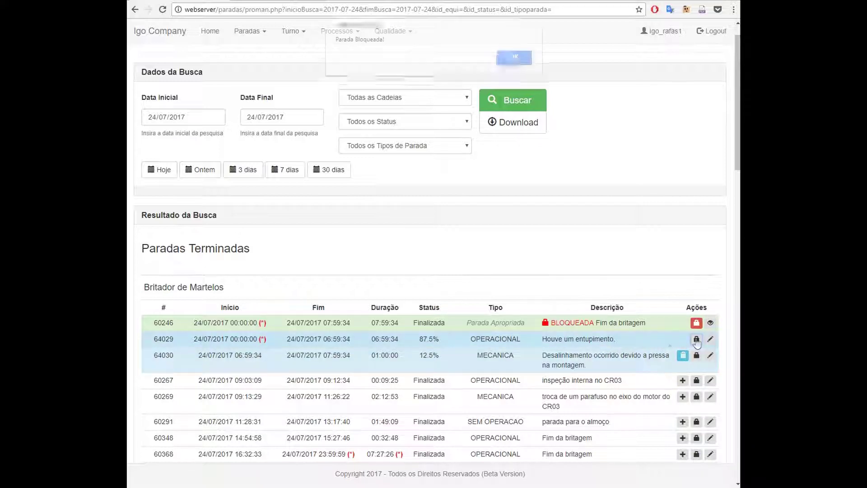
click(513, 54)
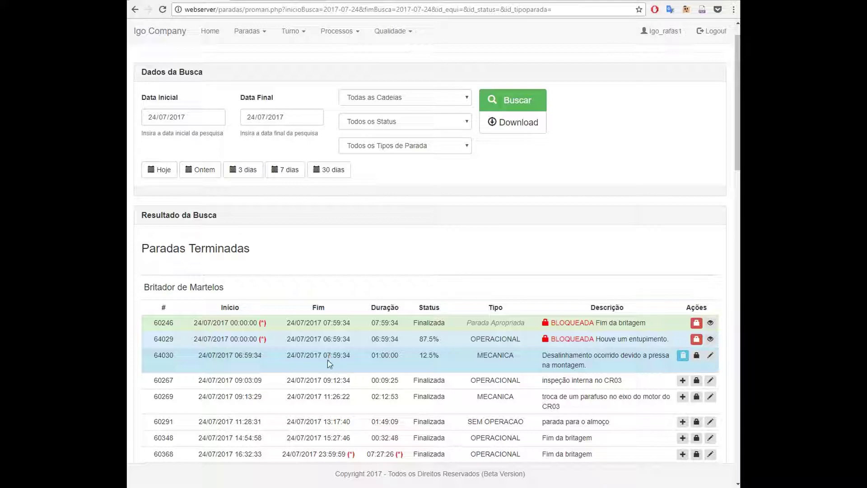
scroll(451, 236, down, 2)
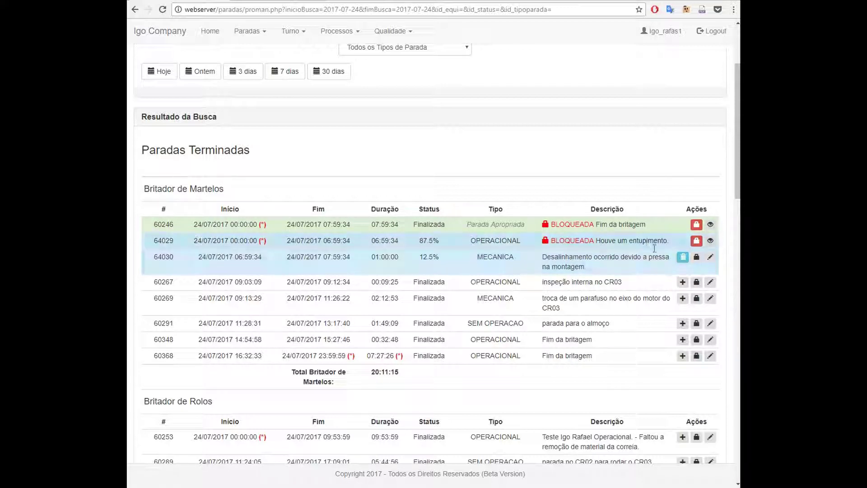
Delete the MECANICA appropriation 64030 and start a new appropriation for stop 60246
click(683, 258)
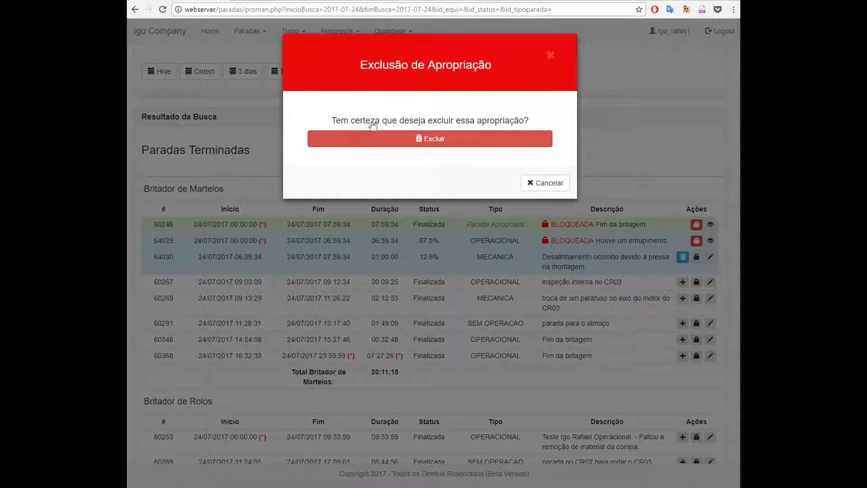
click(432, 143)
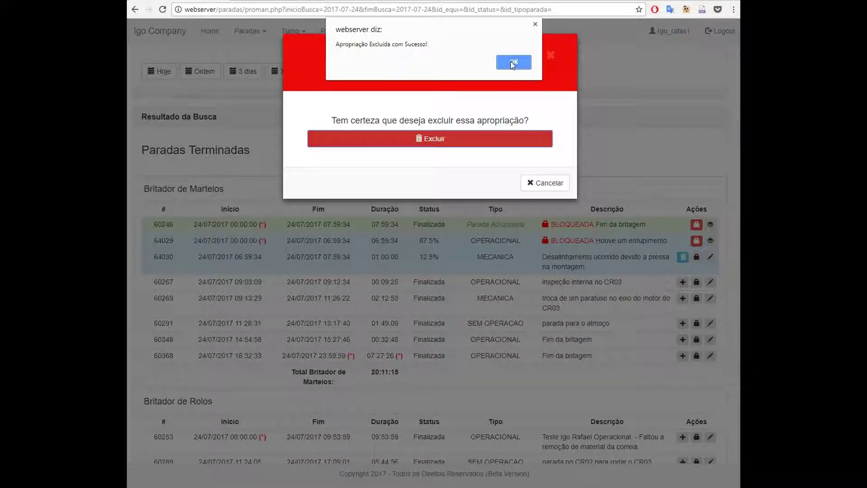
click(512, 63)
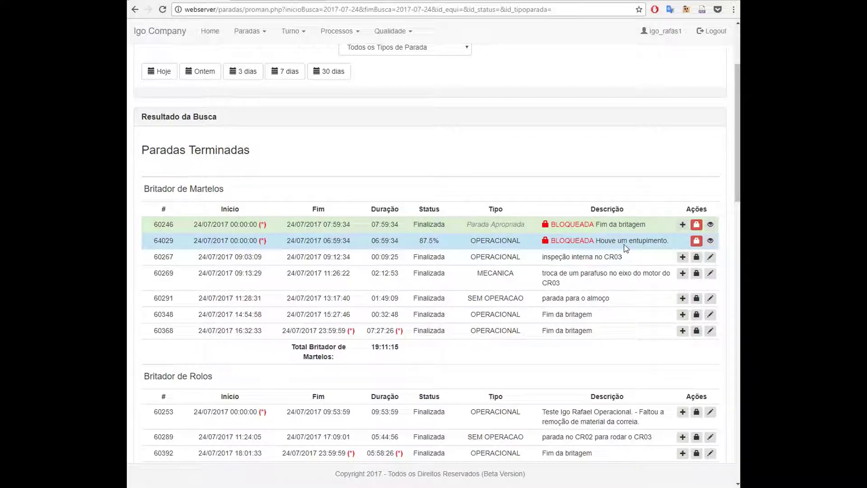
click(683, 224)
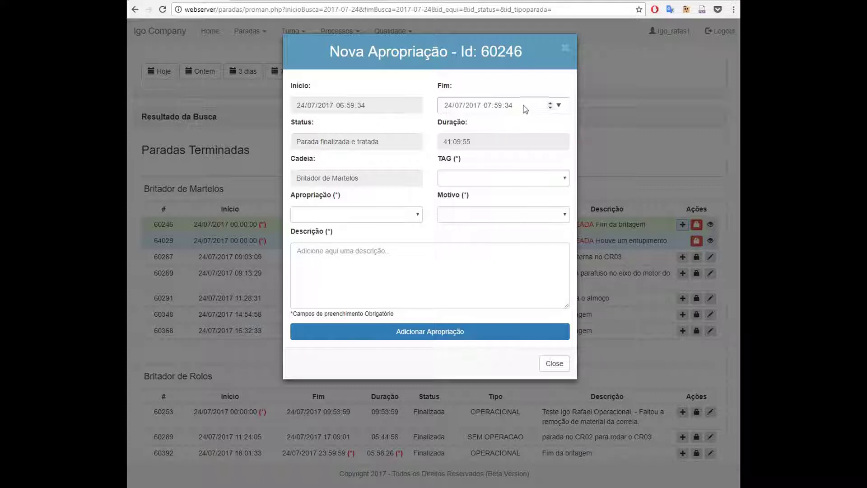
Set the appropriation end time to 07:30:34
click(489, 106)
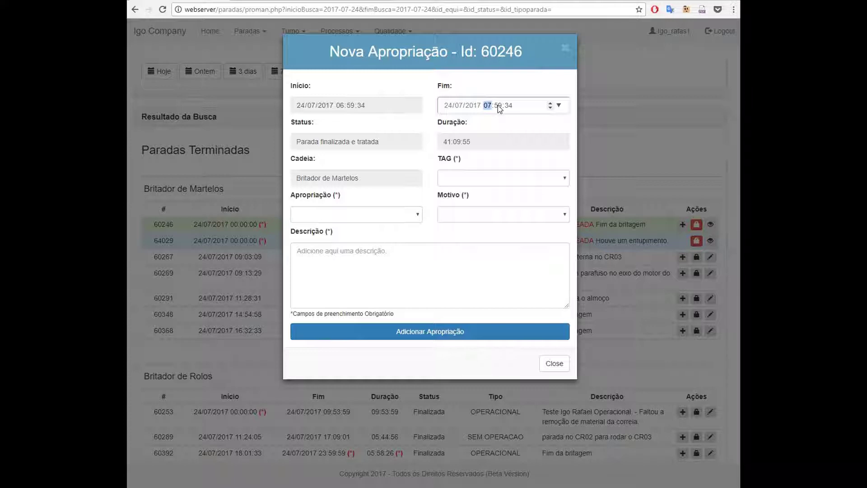
click(498, 105)
text(00)
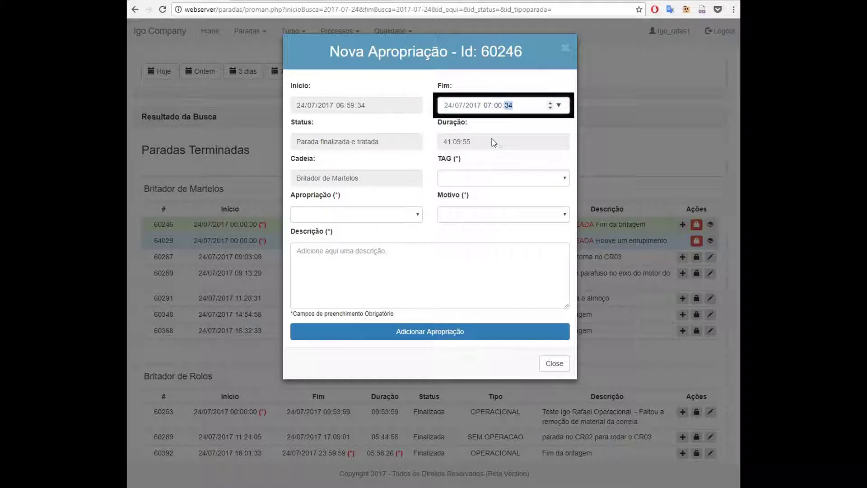
click(493, 141)
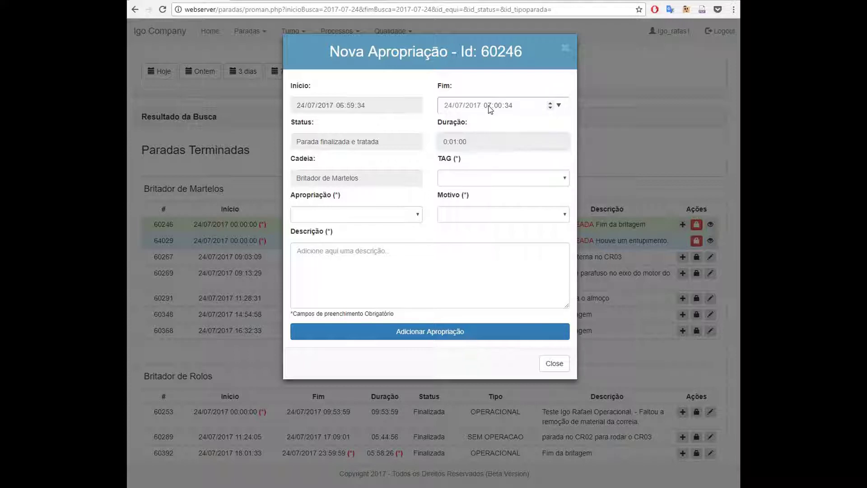
click(487, 106)
text(05)
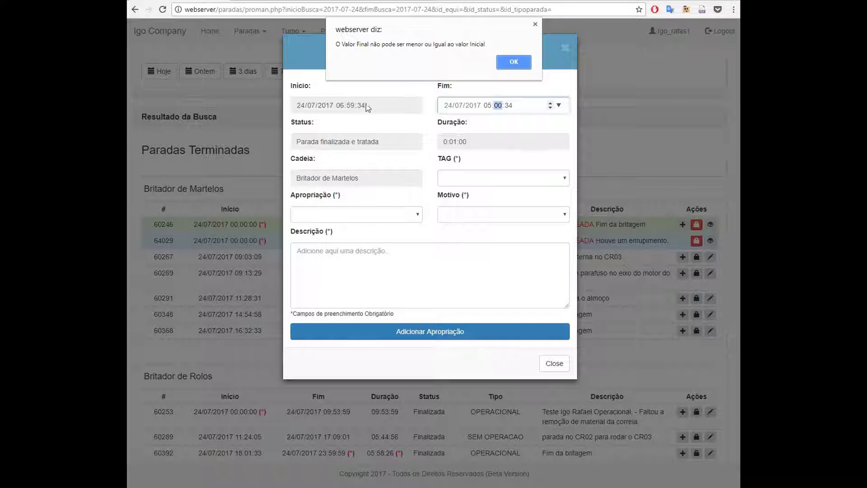
click(518, 63)
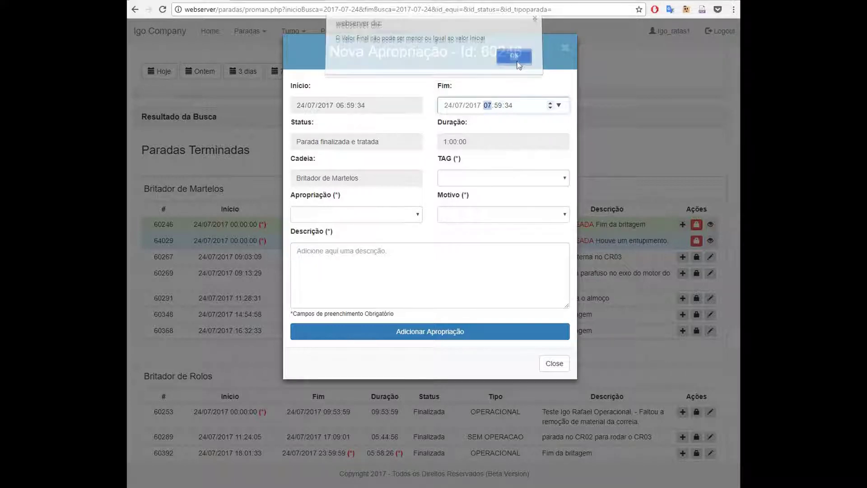
click(498, 106)
text(30)
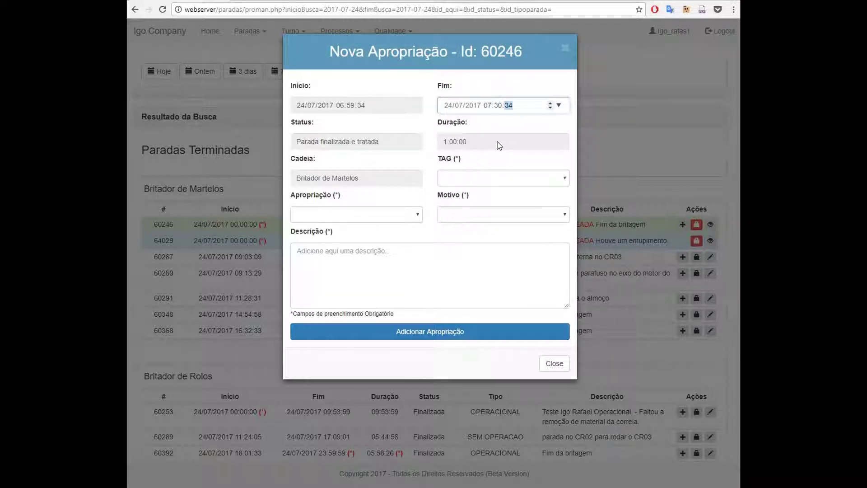
click(486, 146)
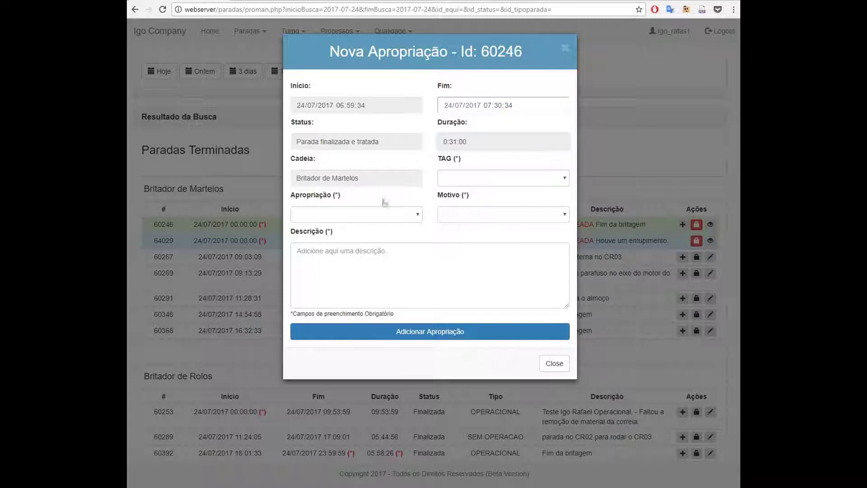
Set Apropriação to ELETRICA, TAG to MH1BC04M01 and Motivo to Não Pronto
click(384, 214)
click(391, 246)
click(503, 178)
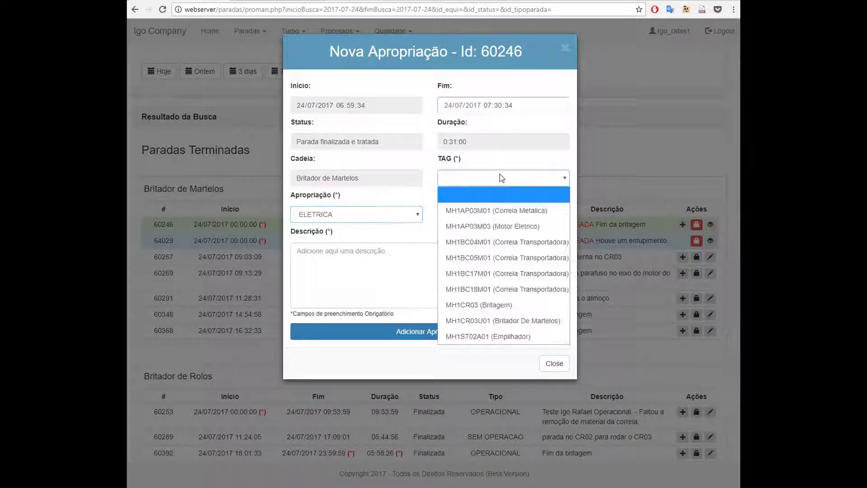
click(495, 246)
click(496, 219)
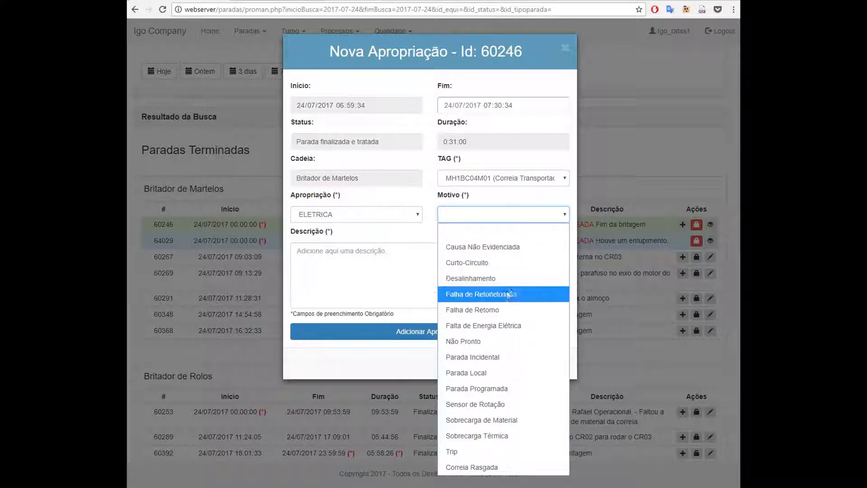
click(466, 343)
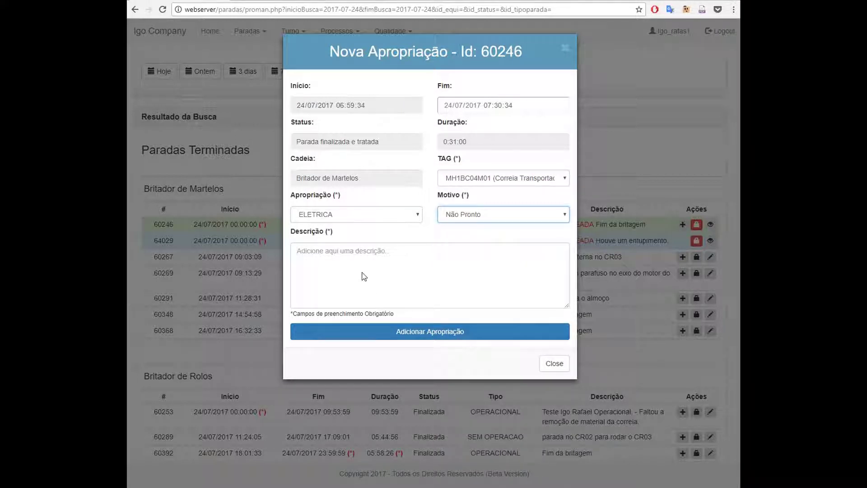
Enter the description 'Teste Igo' and add the ELETRICA appropriation
click(349, 251)
text(Teste Igo)
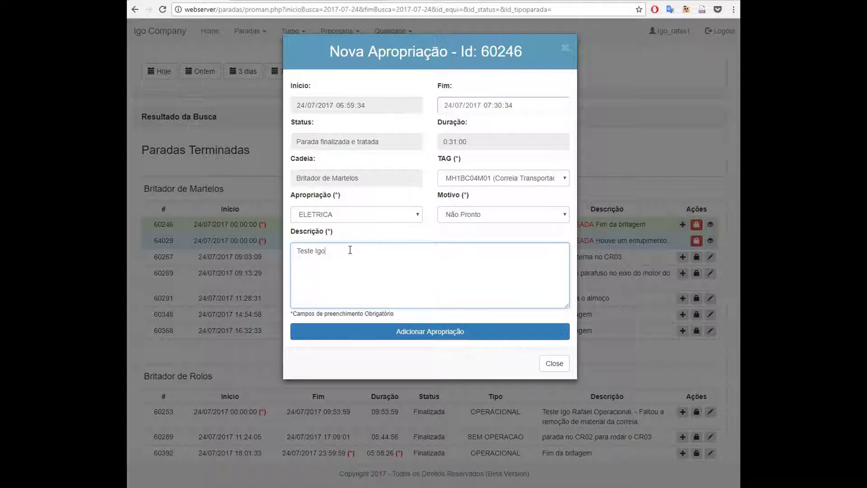
click(523, 334)
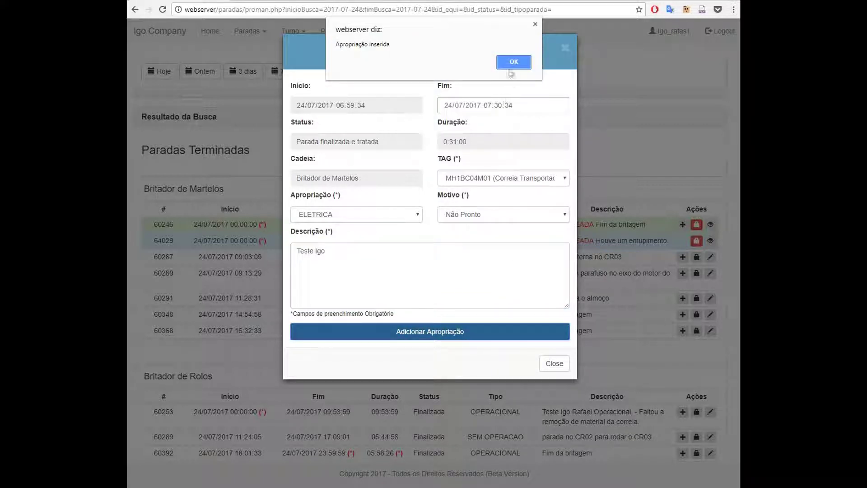
key(Return)
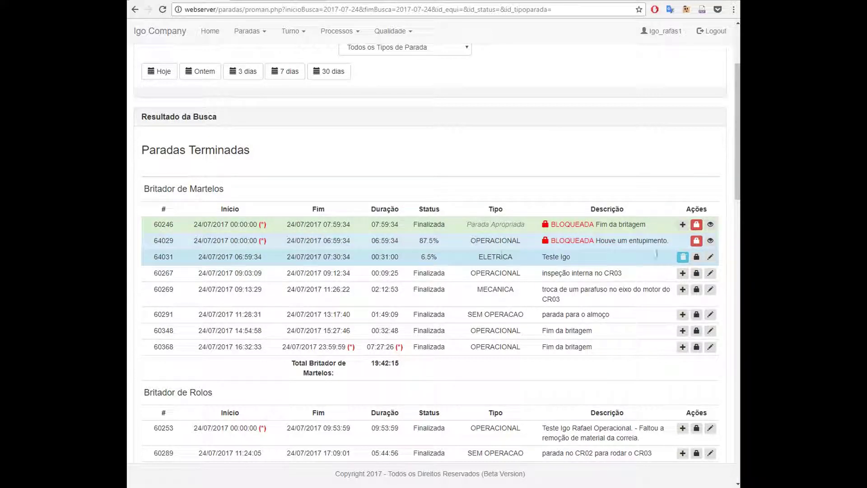
Lock ELETRICA appropriation 64031 and start another appropriation for stop 60246 from 07:30:34
click(697, 257)
click(514, 62)
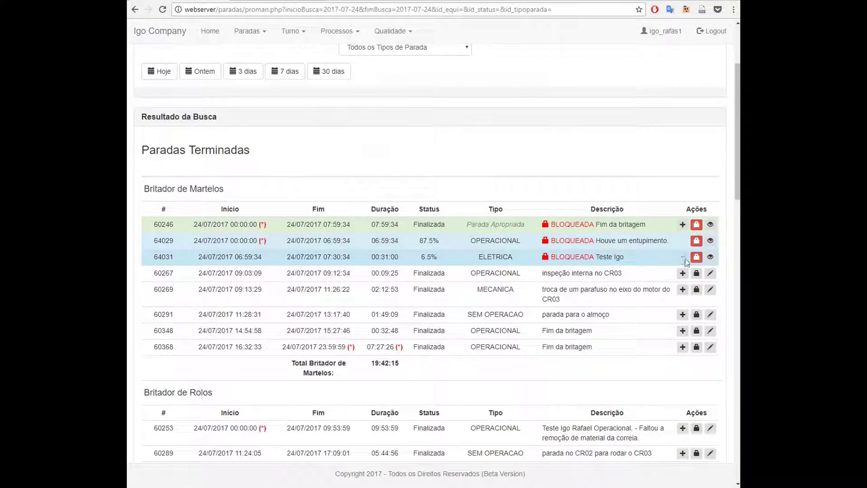
click(683, 224)
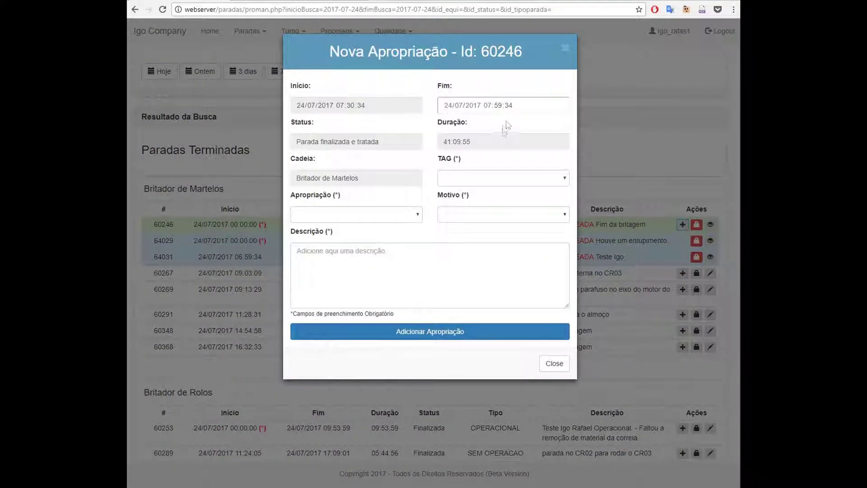
Set end 07:59:34, Apropriação MECANICA, TAG MH1BC05M01 and Motivo Desalinhamento
click(521, 109)
click(496, 141)
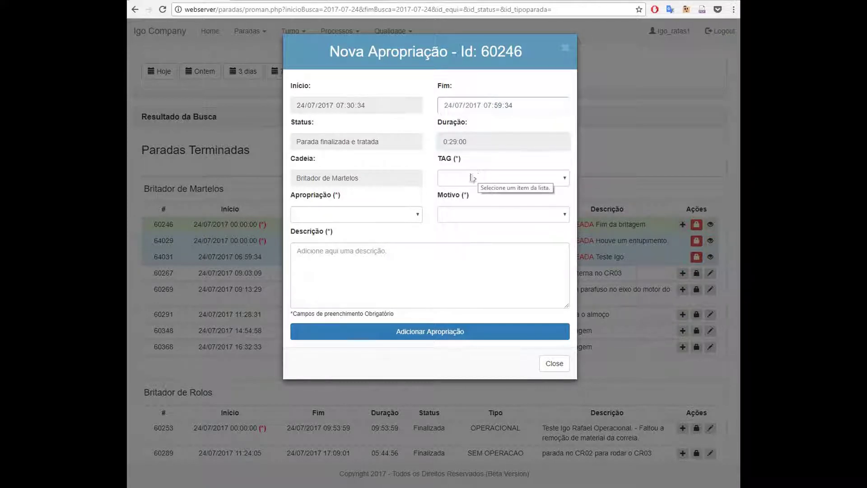
click(389, 213)
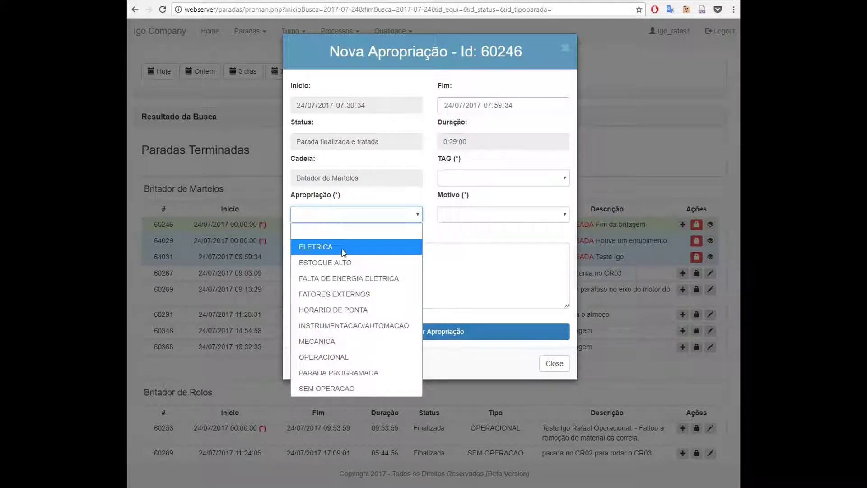
click(343, 341)
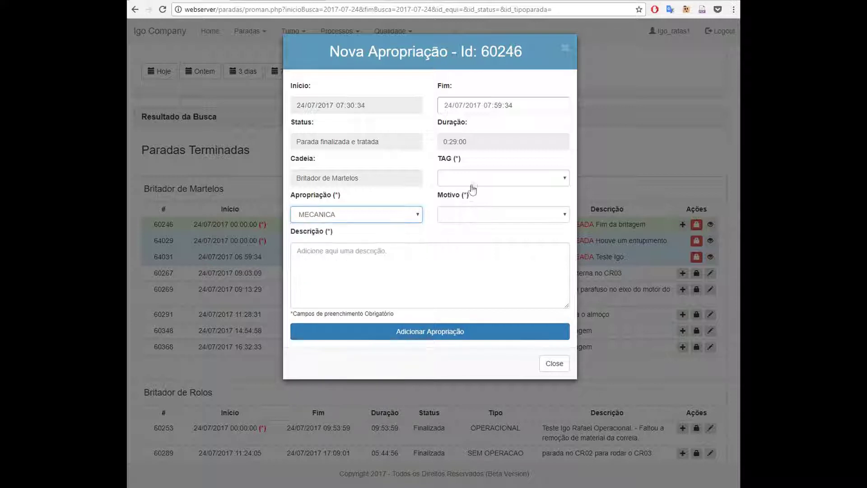
click(471, 181)
click(477, 257)
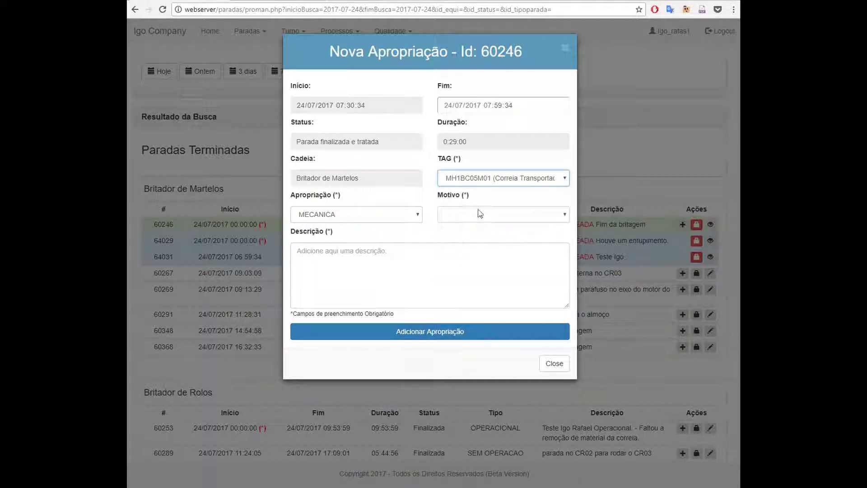
click(480, 213)
click(472, 279)
Describe it as 'Teste Igo Desalinhamento' and add it as appropriation 64032
click(363, 261)
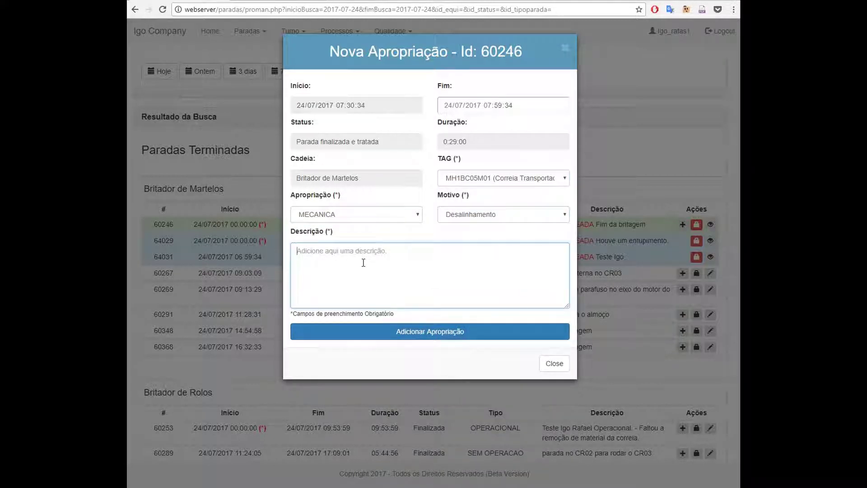
text(Teste Igo Desalinhamento)
click(418, 331)
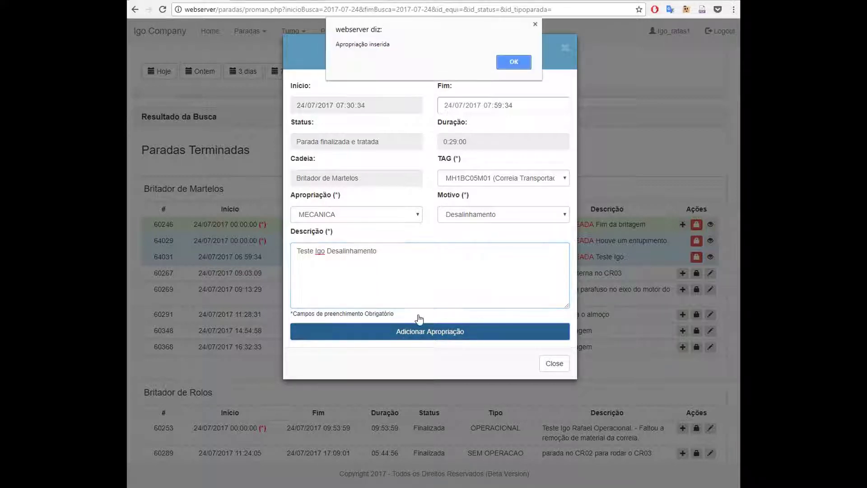
click(514, 60)
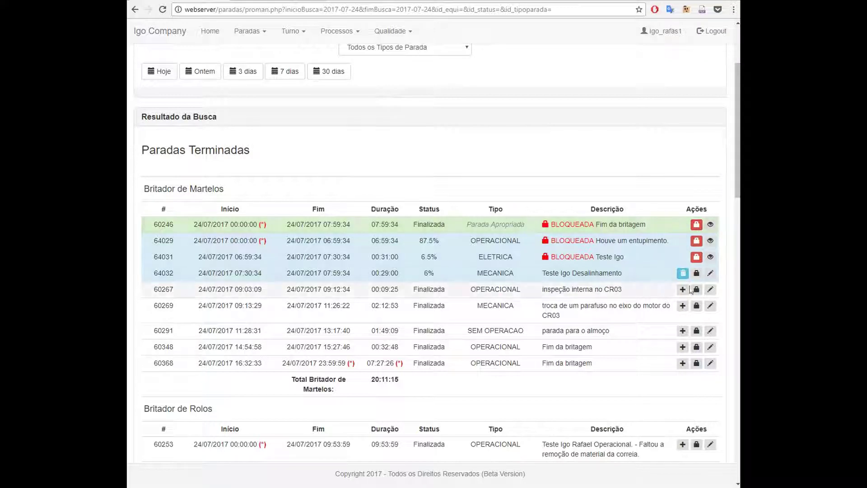
Lock MECANICA appropriation 64032 so all of stop 60246's appropriations show BLOQUEADA
click(699, 274)
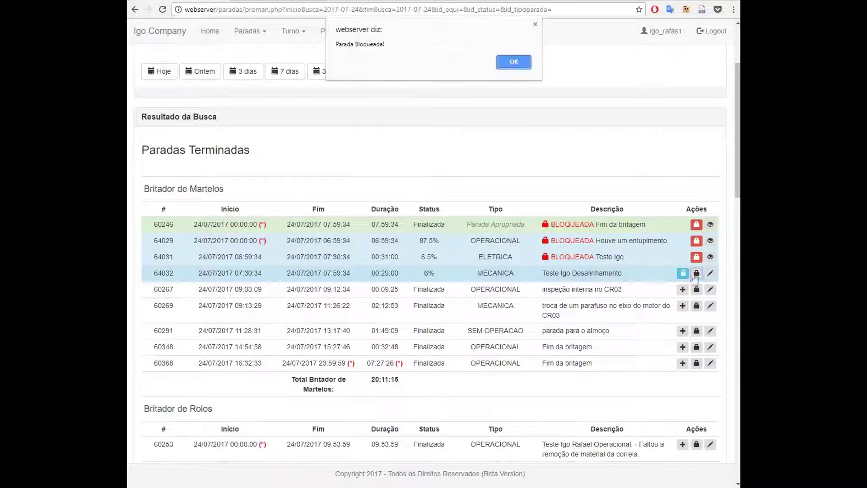
click(513, 61)
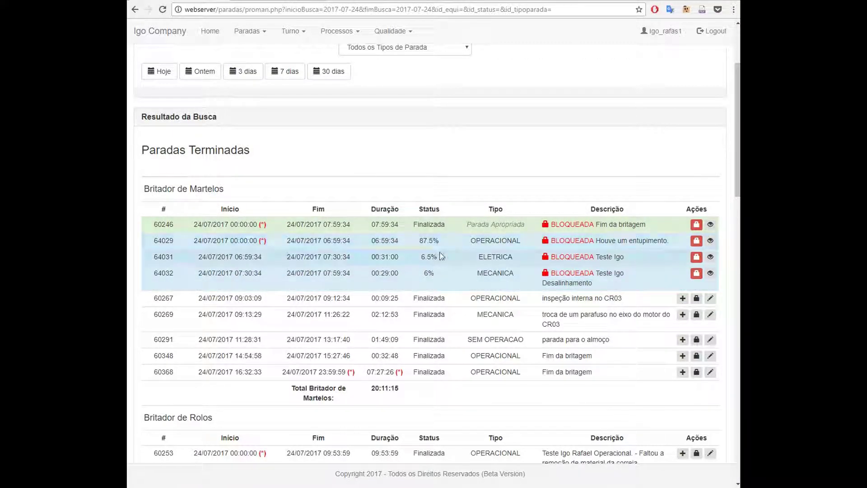
scroll(444, 254, up, 3)
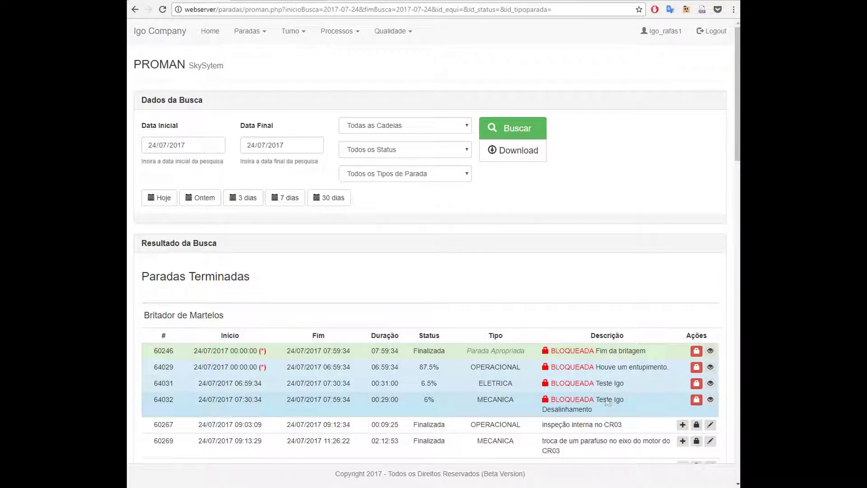
click(710, 368)
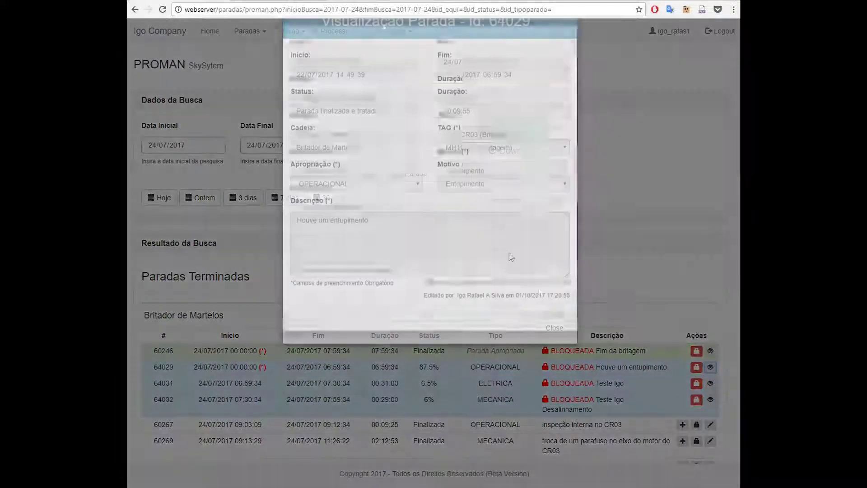
click(652, 266)
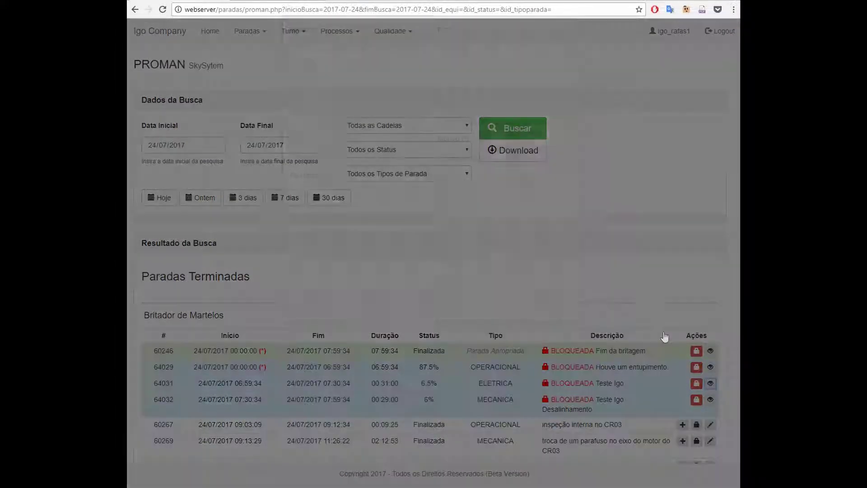
click(611, 264)
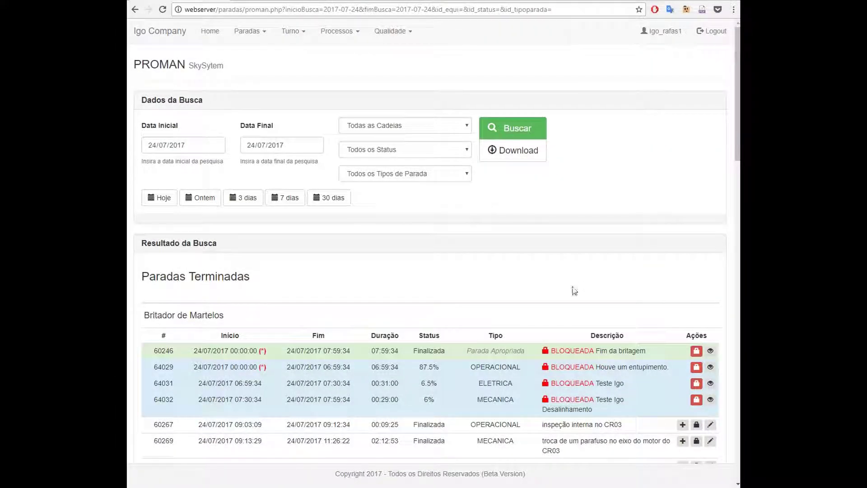
scroll(570, 336, down, 3)
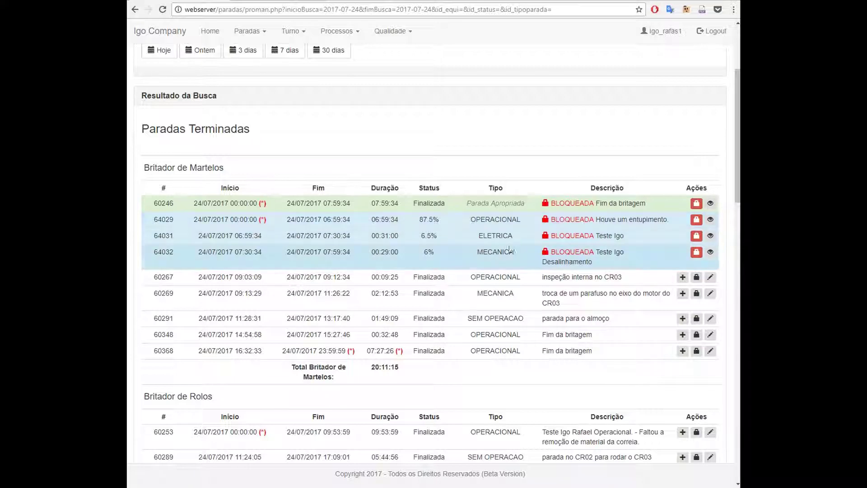
scroll(639, 232, up, 3)
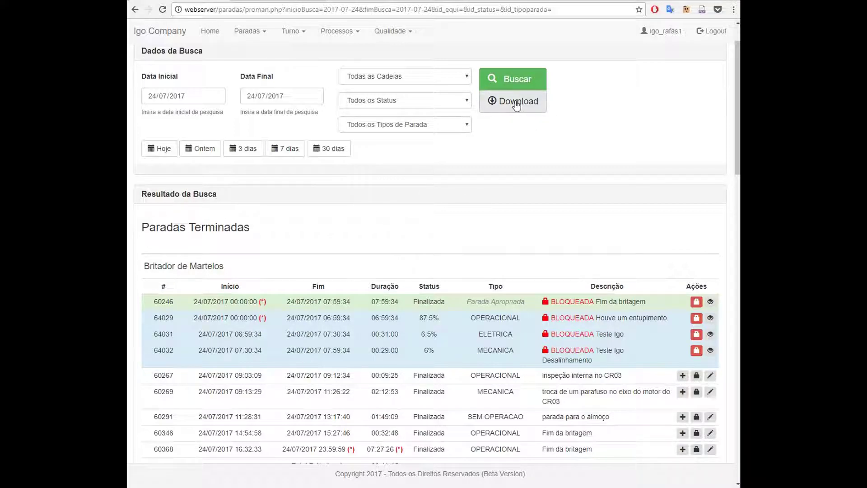
Download the stop list, saving it as proman_24-07-2017_a_24-07-2017.xlsx
click(516, 104)
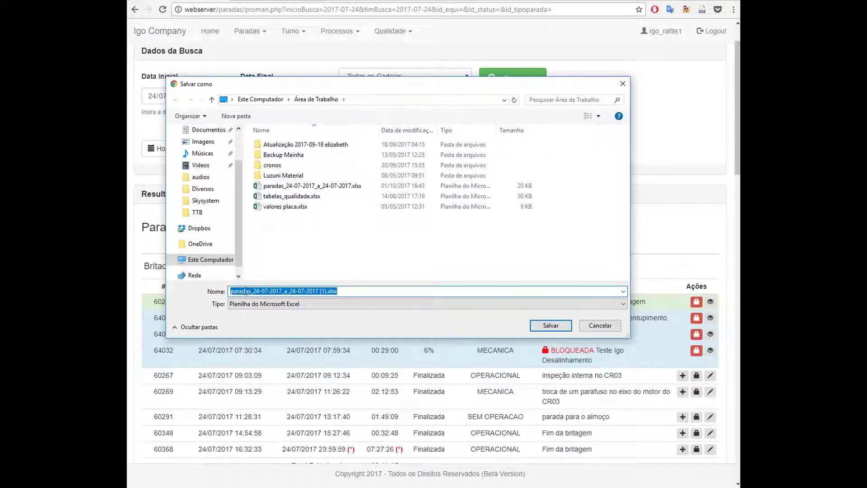
drag(252, 291, 203, 291)
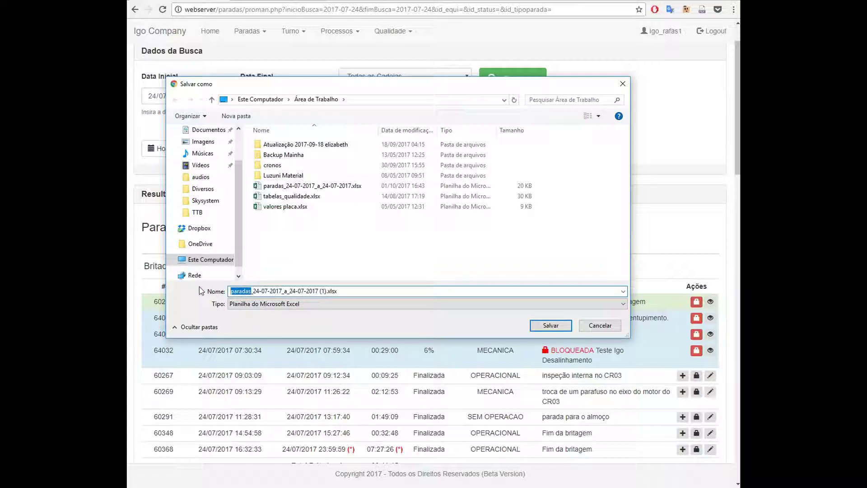
text(proman)
click(319, 290)
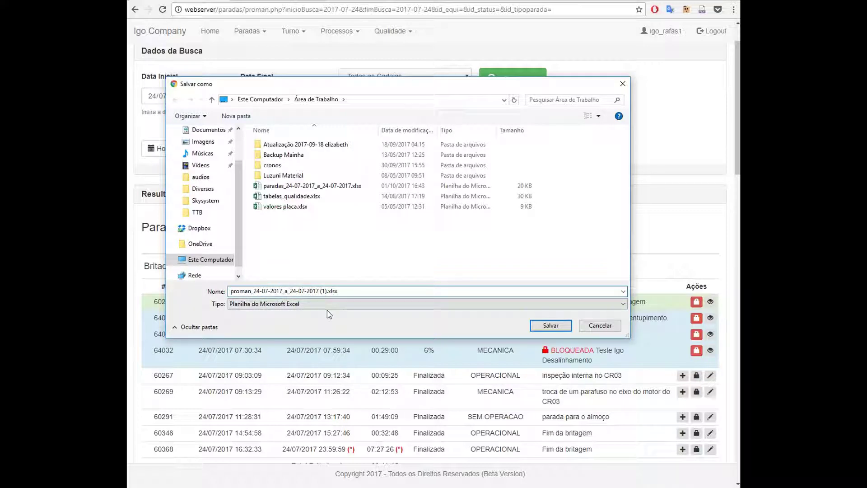
key(BackSpace)
key(Return)
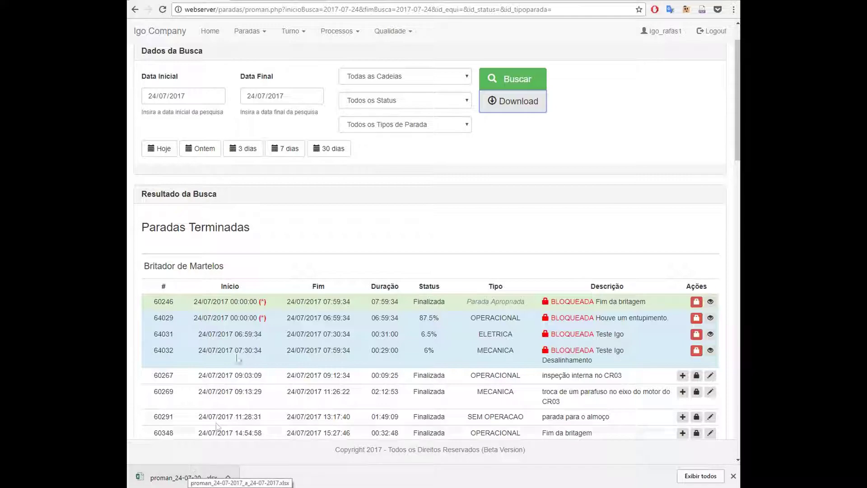
Open the downloaded workbook in Excel and autofit the Login column I
click(192, 478)
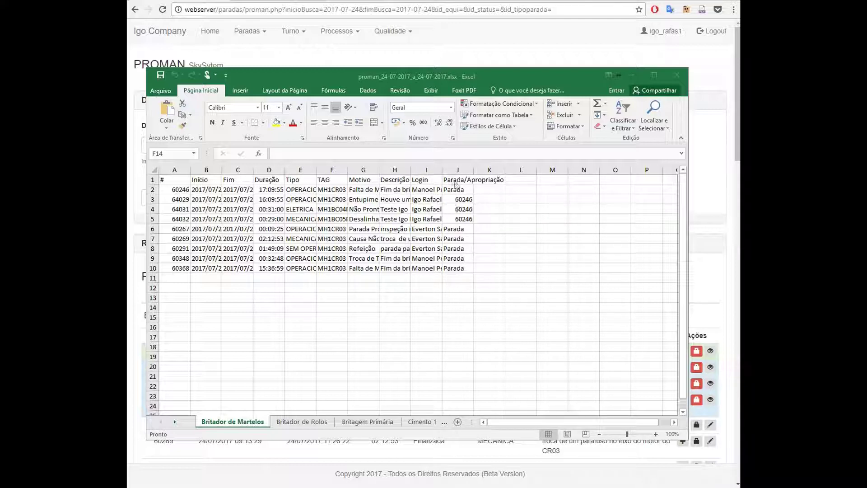
click(442, 170)
double_click(443, 170)
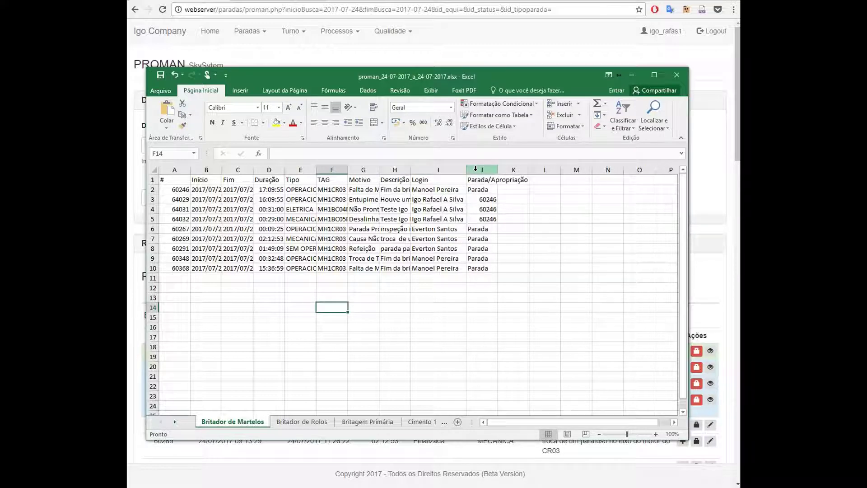
Browse the Cimento and Britagem Primária sheets, then return to Britador de Martelos
click(368, 421)
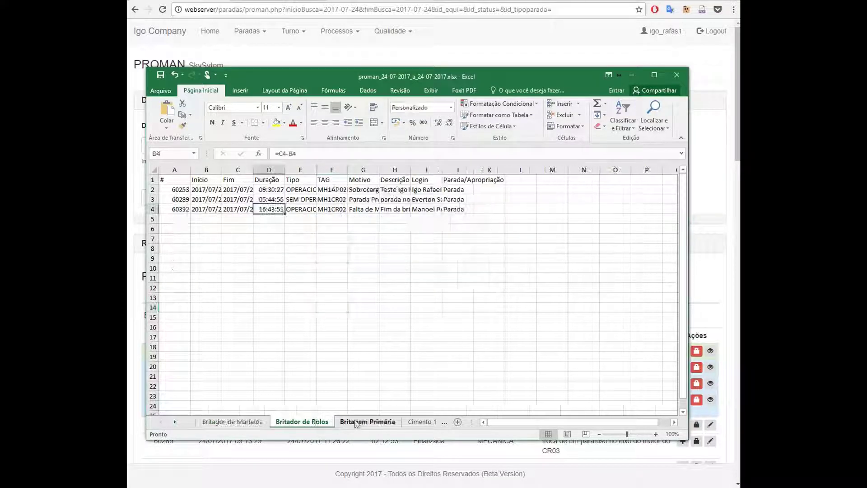
click(418, 422)
click(391, 422)
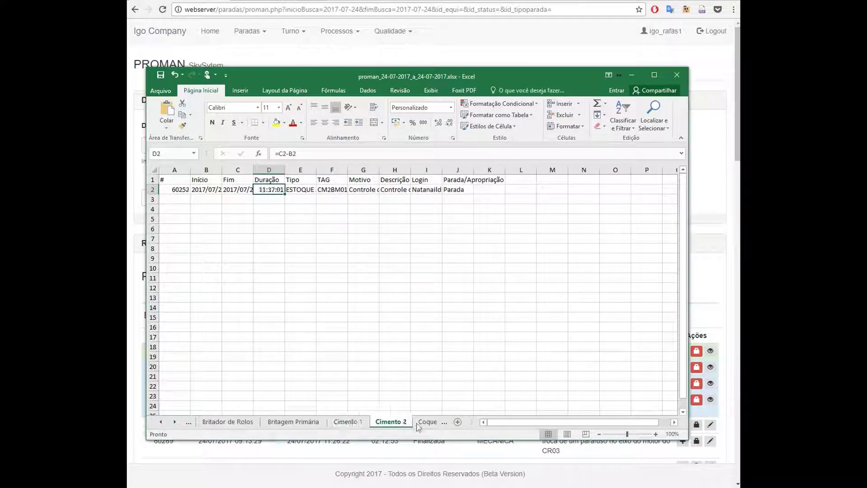
click(281, 421)
click(229, 421)
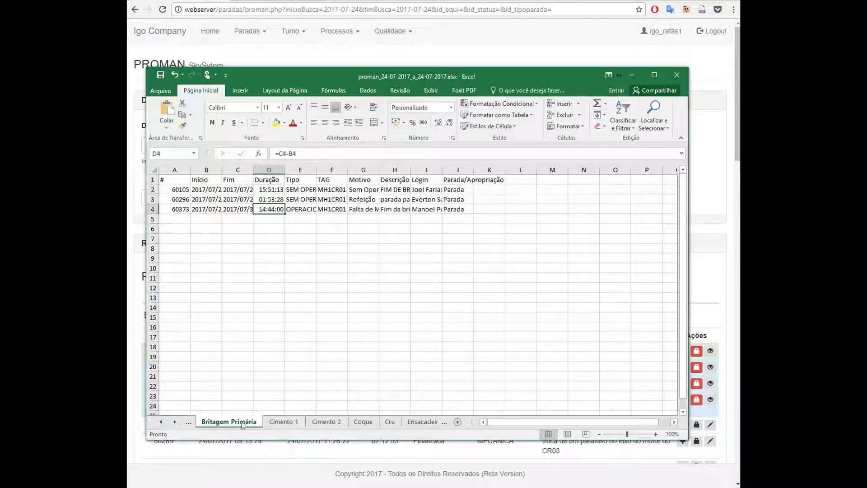
click(193, 422)
click(193, 422)
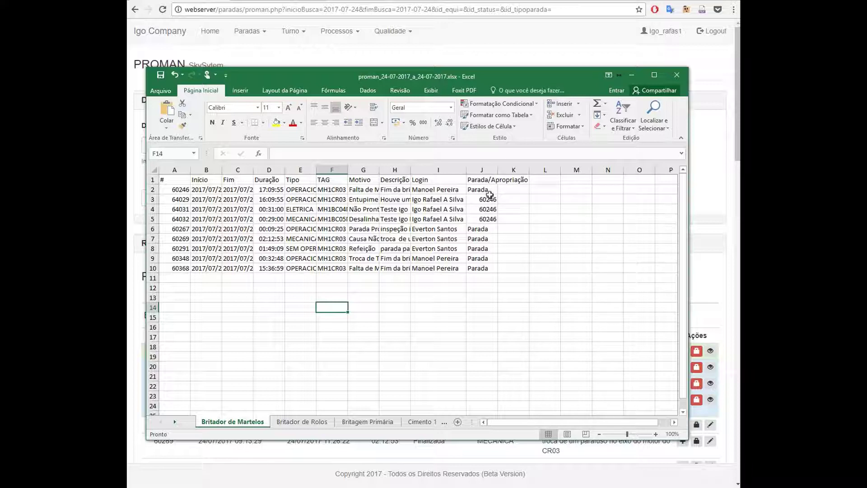
Autofit column B to show full start date-times, then select the stop table A1:J10
click(490, 190)
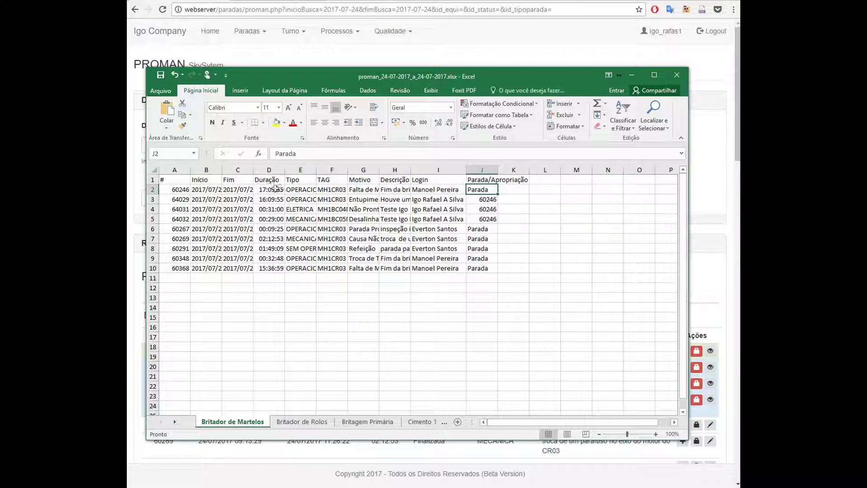
double_click(223, 169)
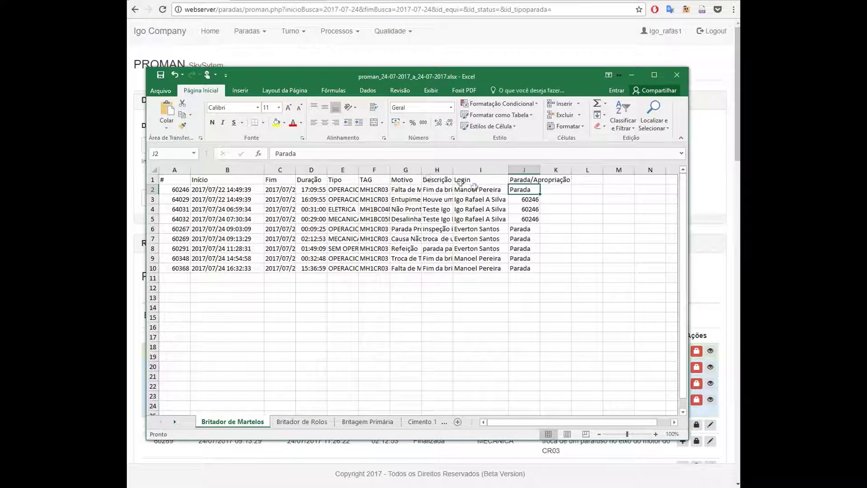
drag(536, 200, 533, 218)
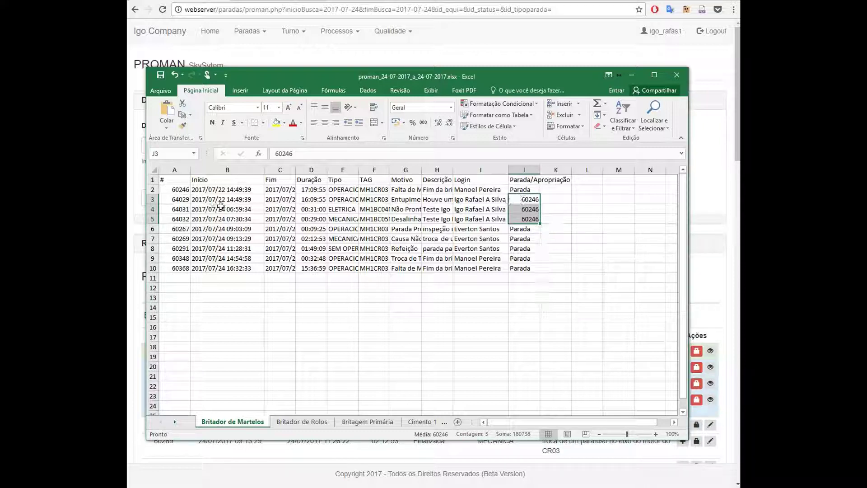
drag(183, 200, 538, 217)
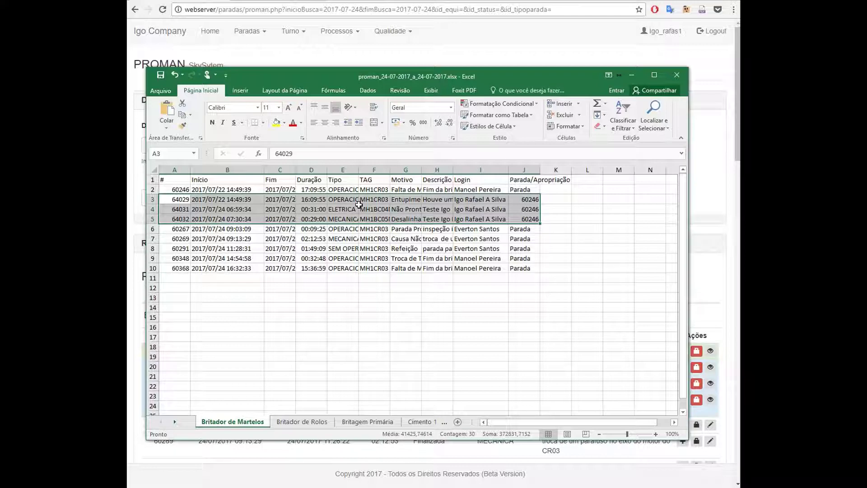
drag(527, 178, 172, 268)
Filter the Parada/Apropriação column to exclude Parada, leaving only the three 60246 rows
click(632, 120)
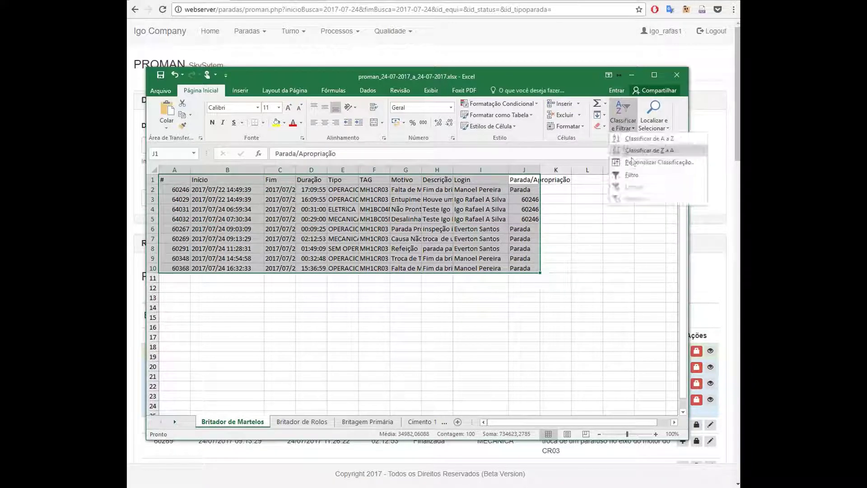
click(633, 171)
click(556, 238)
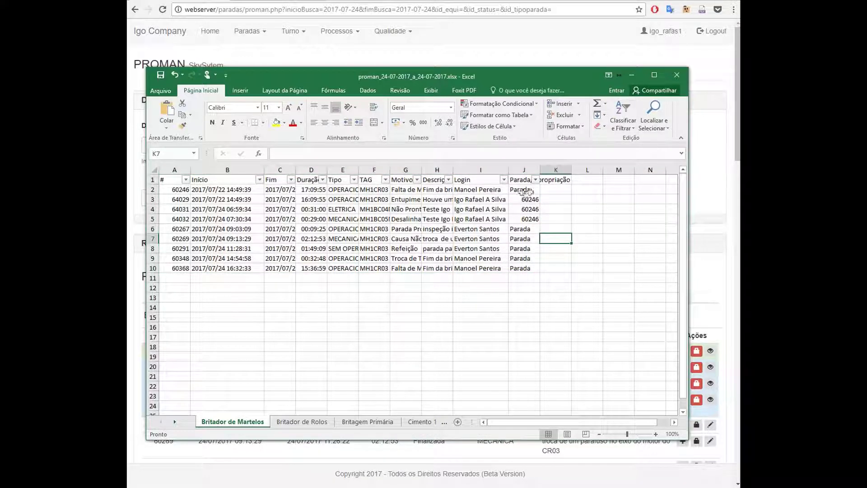
click(535, 179)
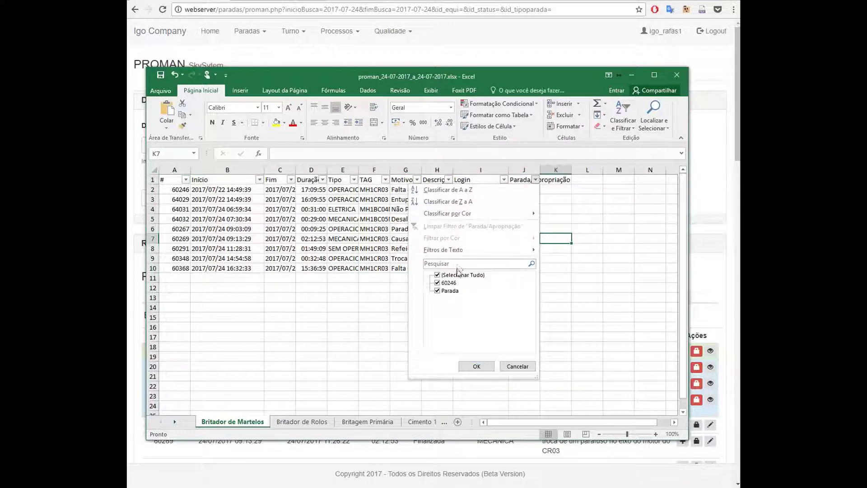
click(437, 291)
click(475, 365)
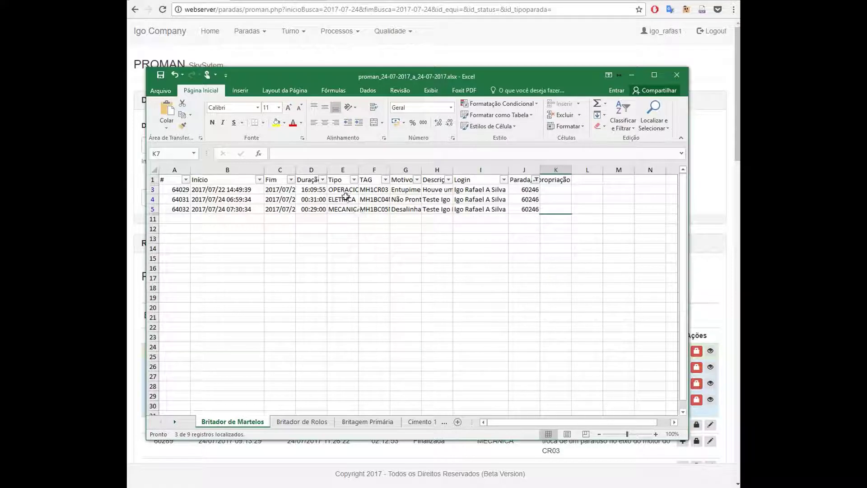
Review the OPERACIONAL, ELETRICA and MECANICA types and the D3–D5 duration formulas
drag(344, 190, 347, 209)
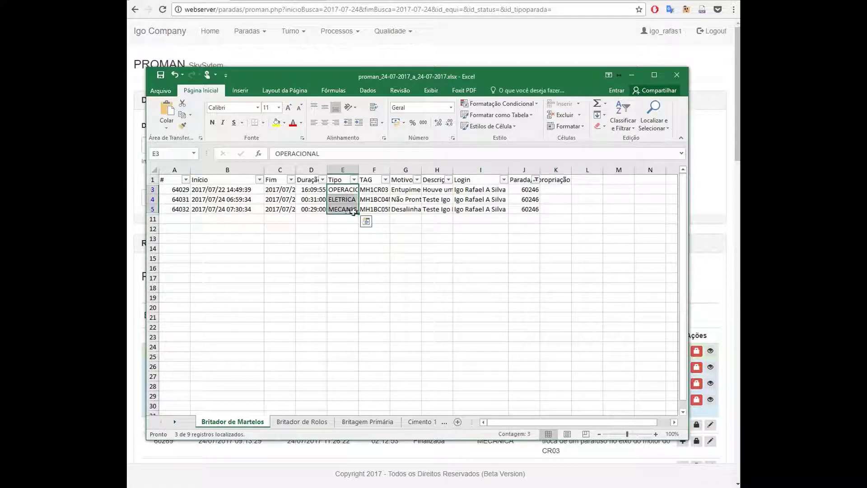
click(344, 190)
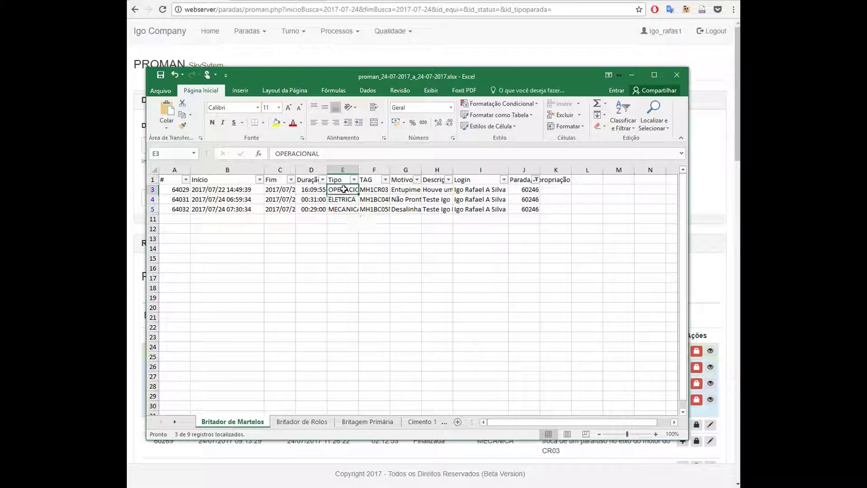
click(316, 190)
click(341, 199)
click(318, 200)
click(339, 208)
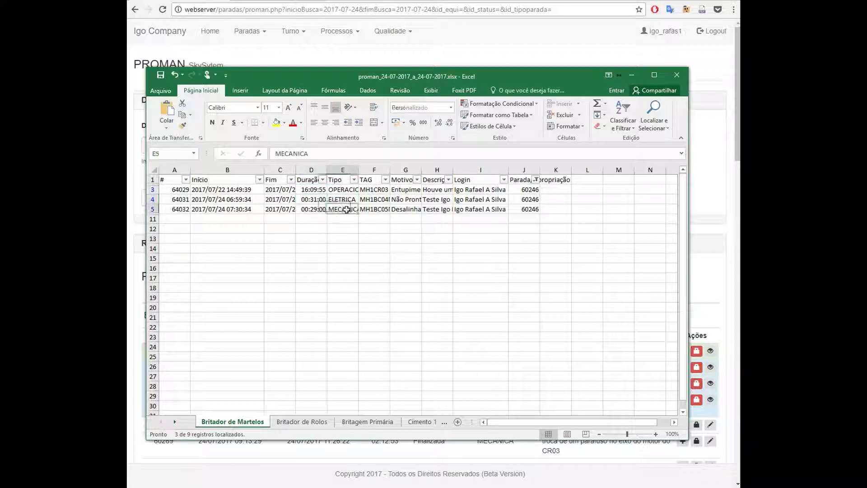
click(316, 209)
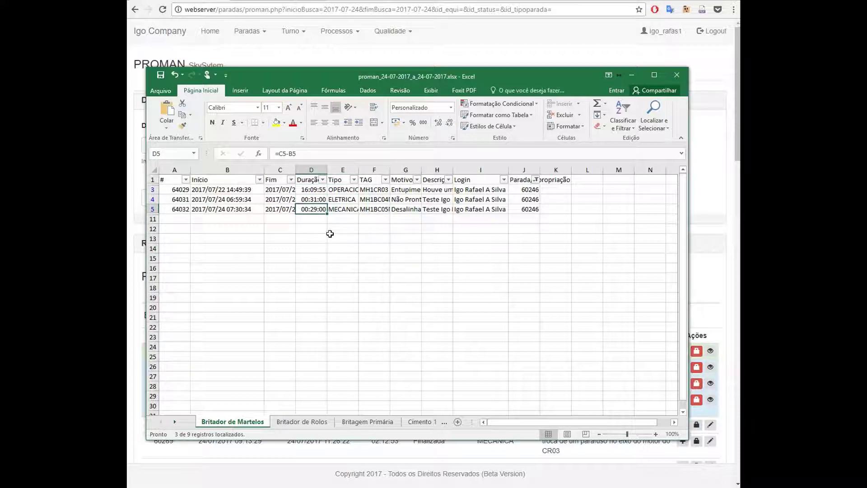
Check the D3 duration formula against the B3 start and C3 end times, recommitting it unchanged
click(292, 189)
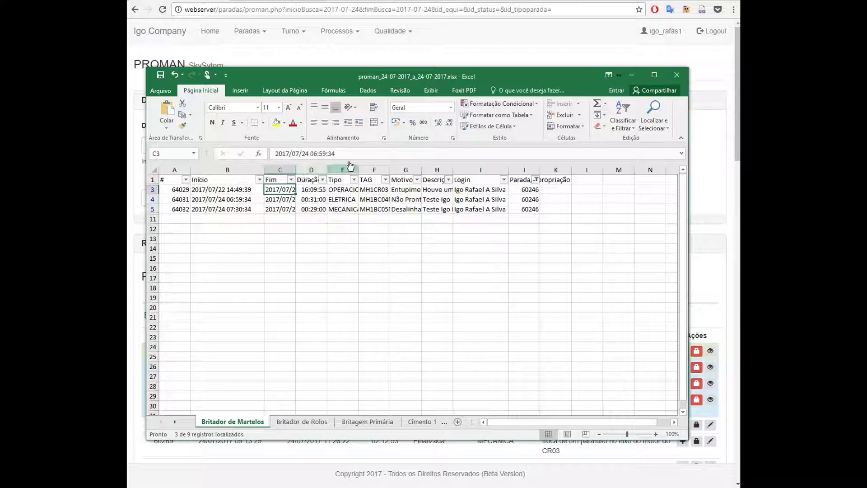
click(236, 191)
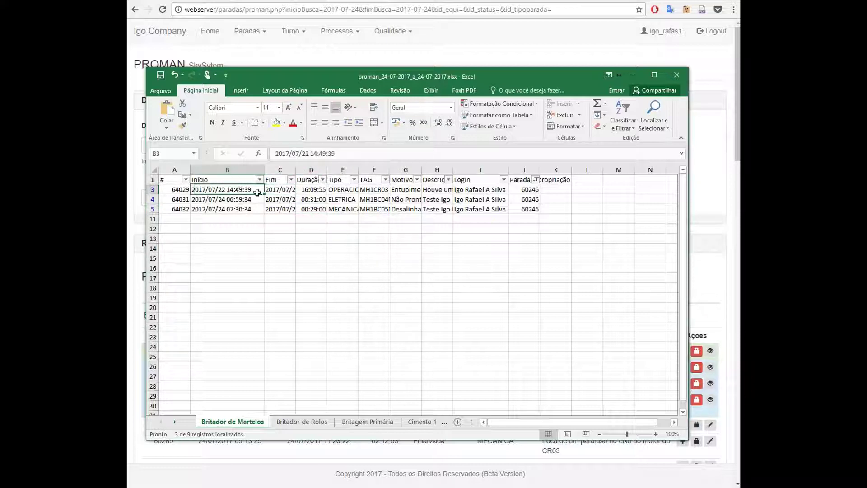
click(311, 189)
click(287, 190)
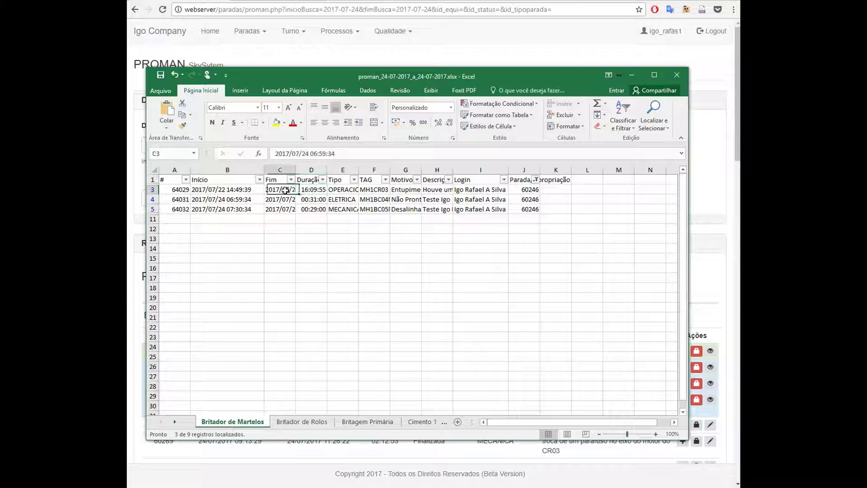
click(322, 190)
click(318, 155)
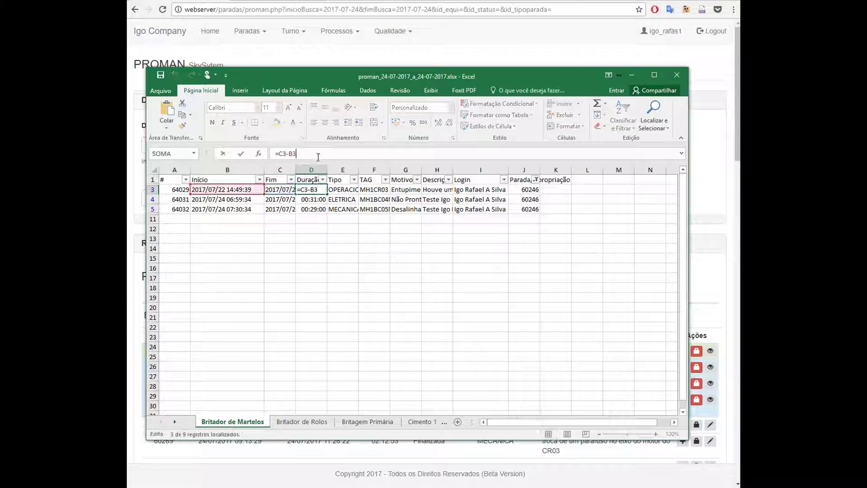
key(Return)
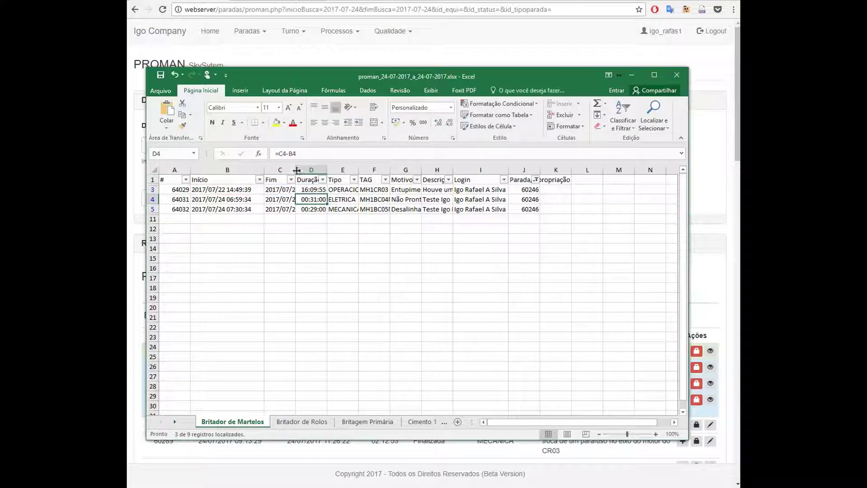
click(318, 189)
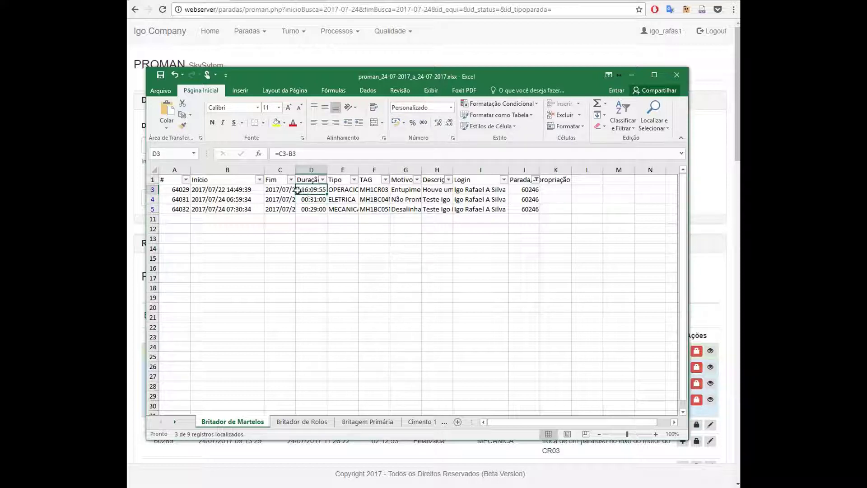
click(252, 189)
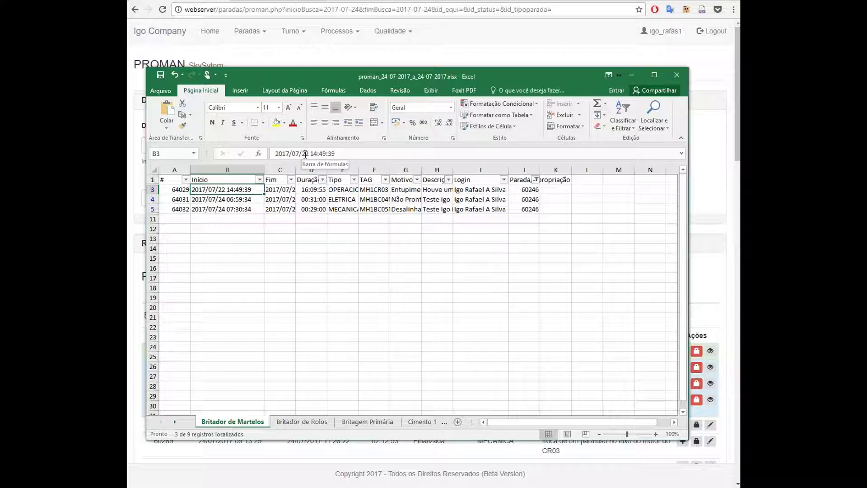
click(315, 191)
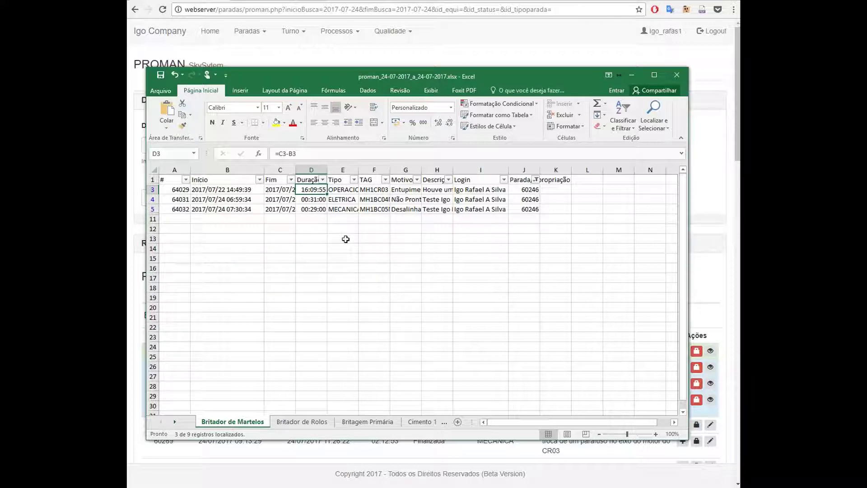
Switch from the spreadsheet back to the PROMAN page with Alt+Tab
key(alt+Tab)
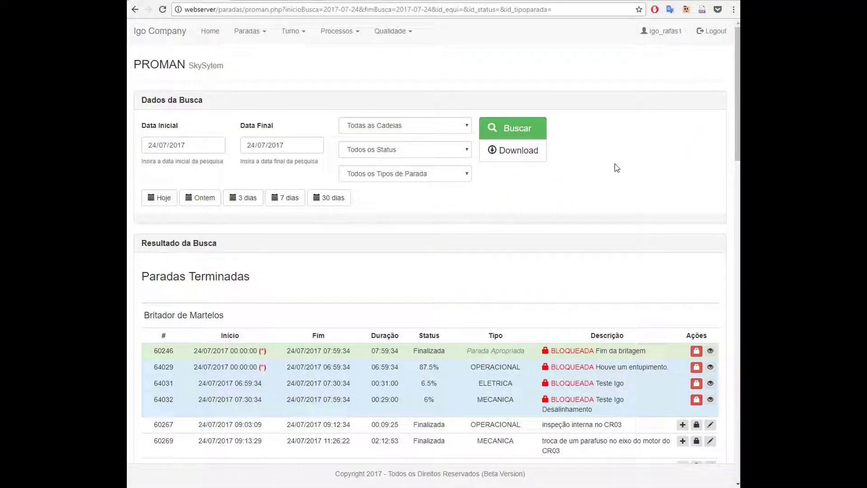
Scroll through the 24/07/2017 Britador de Martelos stop list to review locked stop 60246
scroll(608, 190, down, 5)
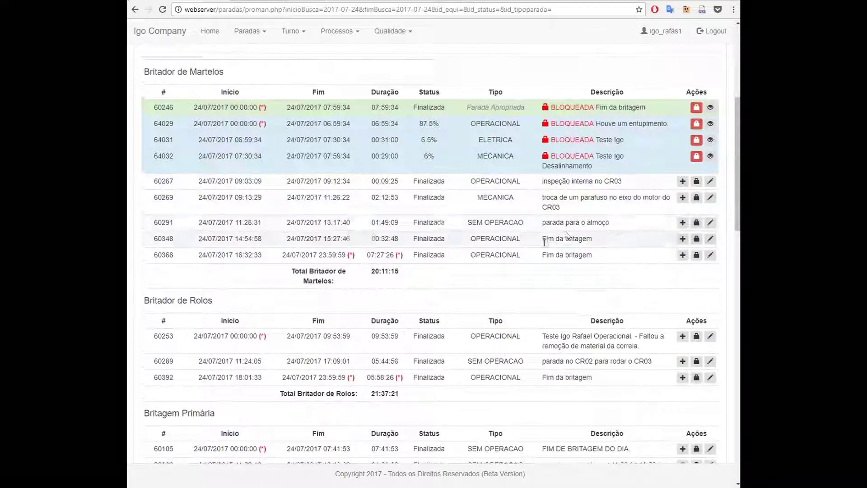
scroll(567, 235, up, 5)
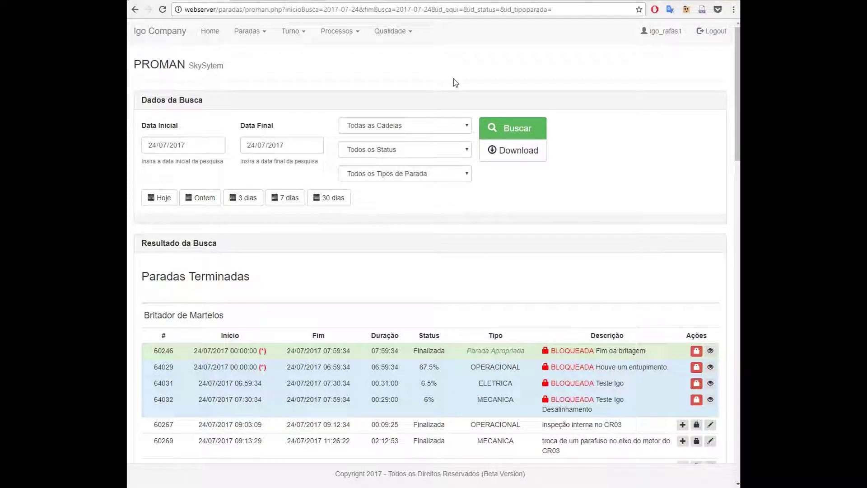
scroll(519, 180, down, 3)
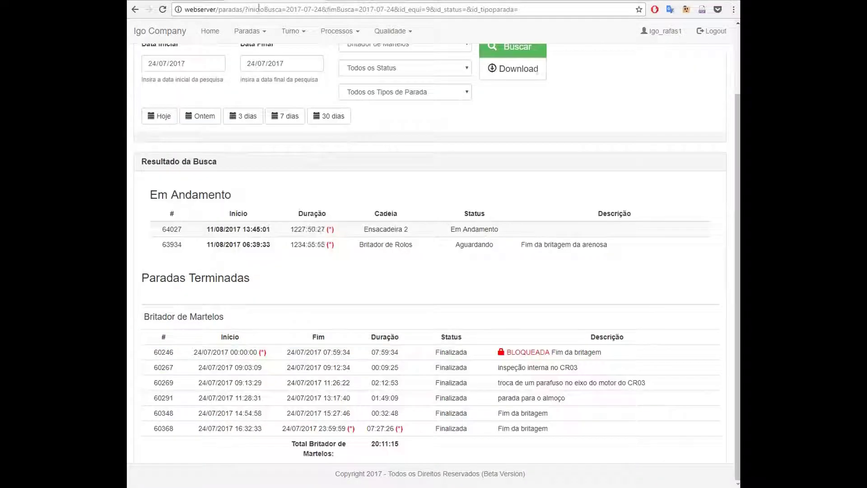
scroll(530, 258, up, 2)
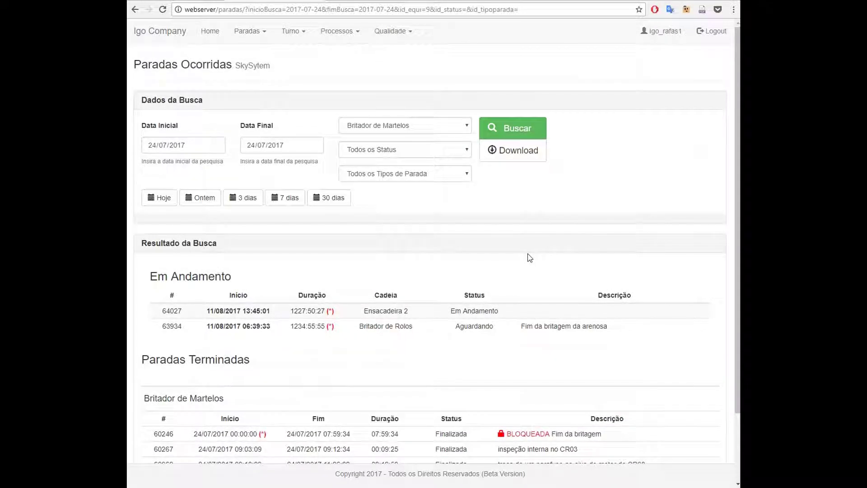